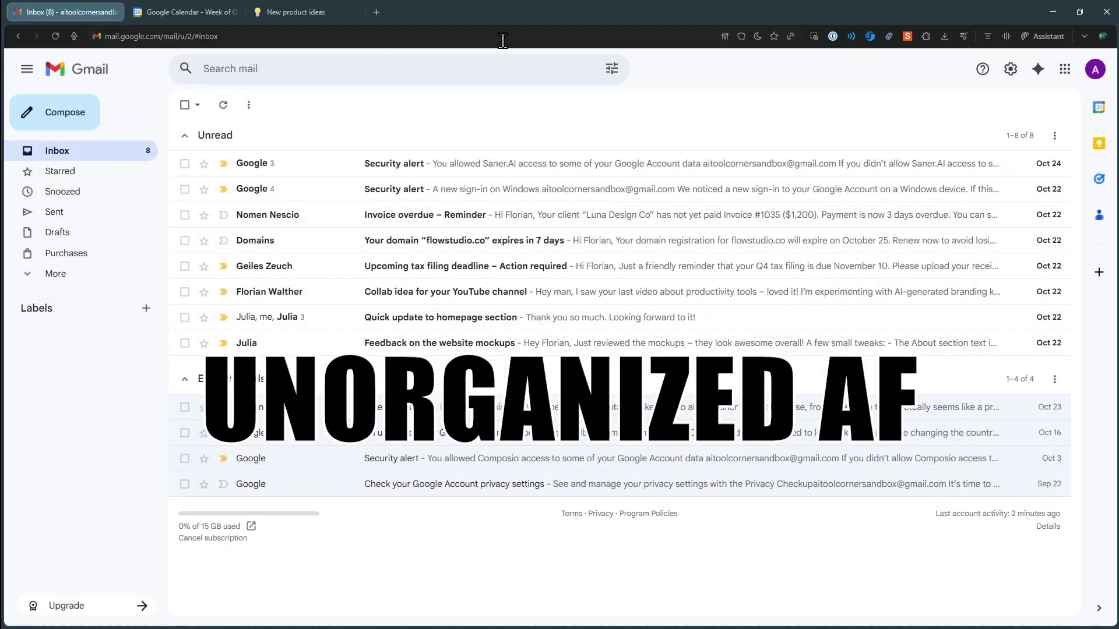
Look over the Google Calendar week and switch to the New product ideas page.
{"action": "left_click", "coordinate": [180, 13]}
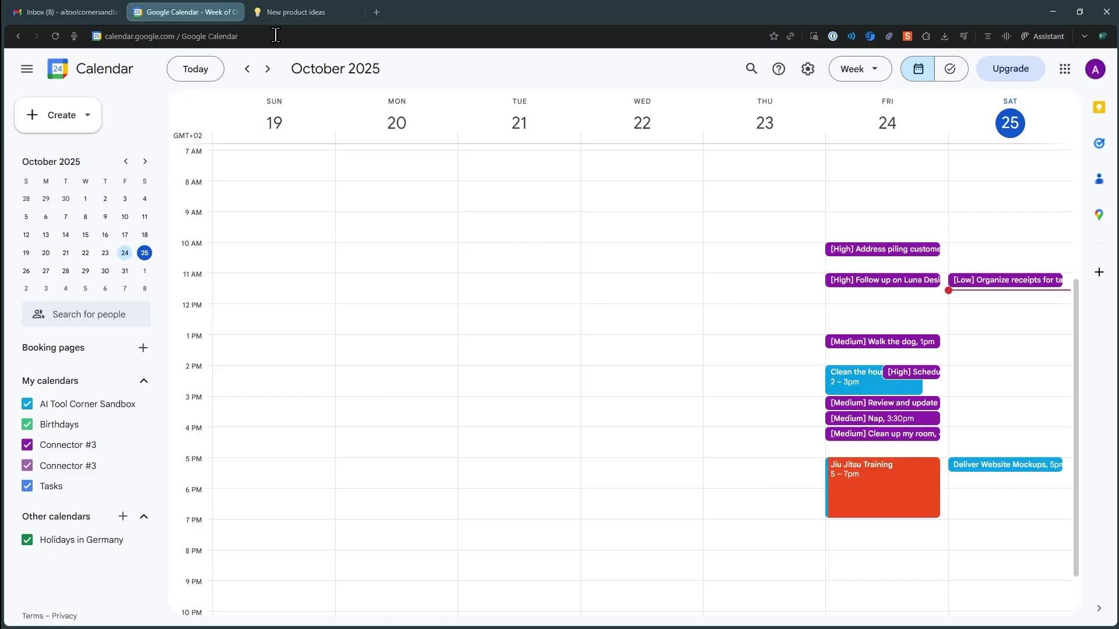
{"action": "left_click", "coordinate": [308, 14]}
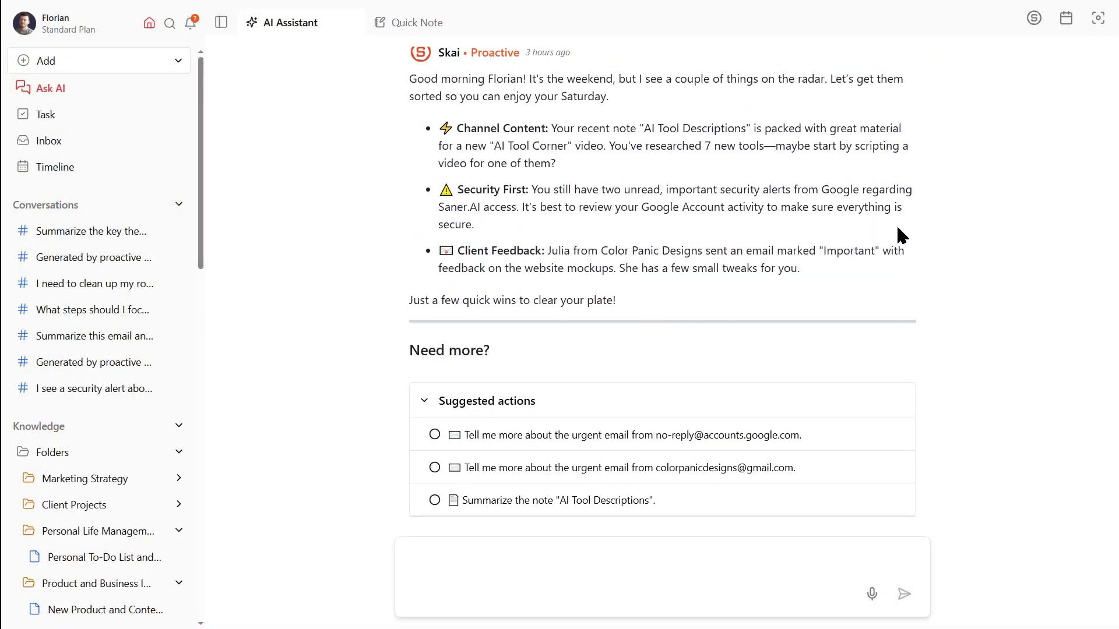
Review the task list in Saner.AI, the calendar for 2025-10-26 and the inbox.
{"action": "left_click", "coordinate": [124, 113]}
{"action": "scroll", "coordinate": [1083, 206], "scroll_direction": "down", "scroll_amount": 3}
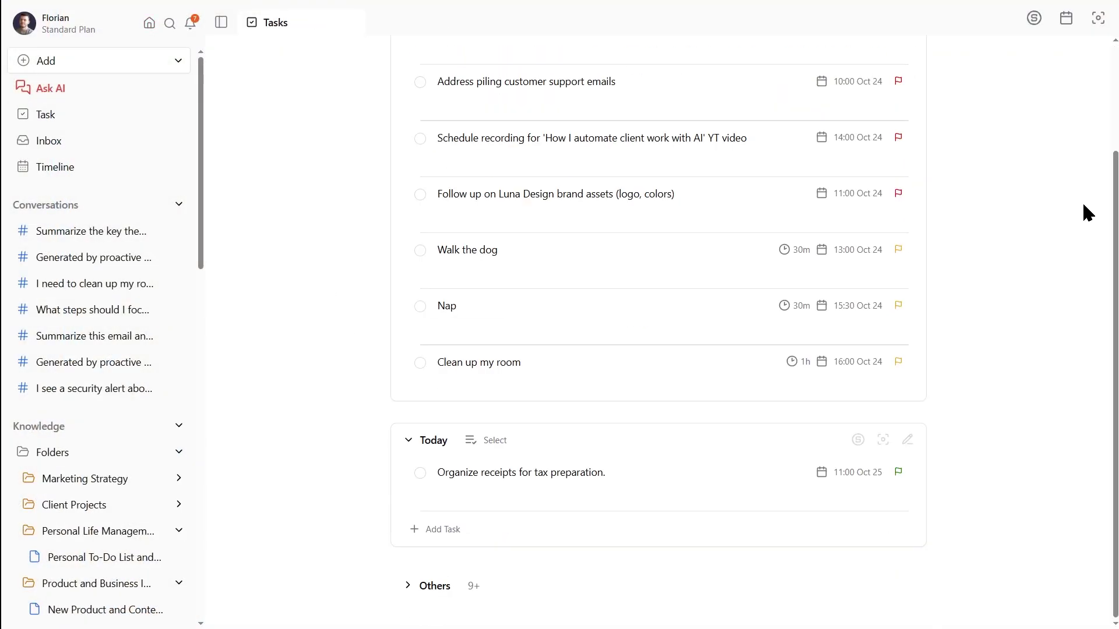
{"action": "left_click", "coordinate": [1066, 18]}
{"action": "left_click", "coordinate": [997, 118]}
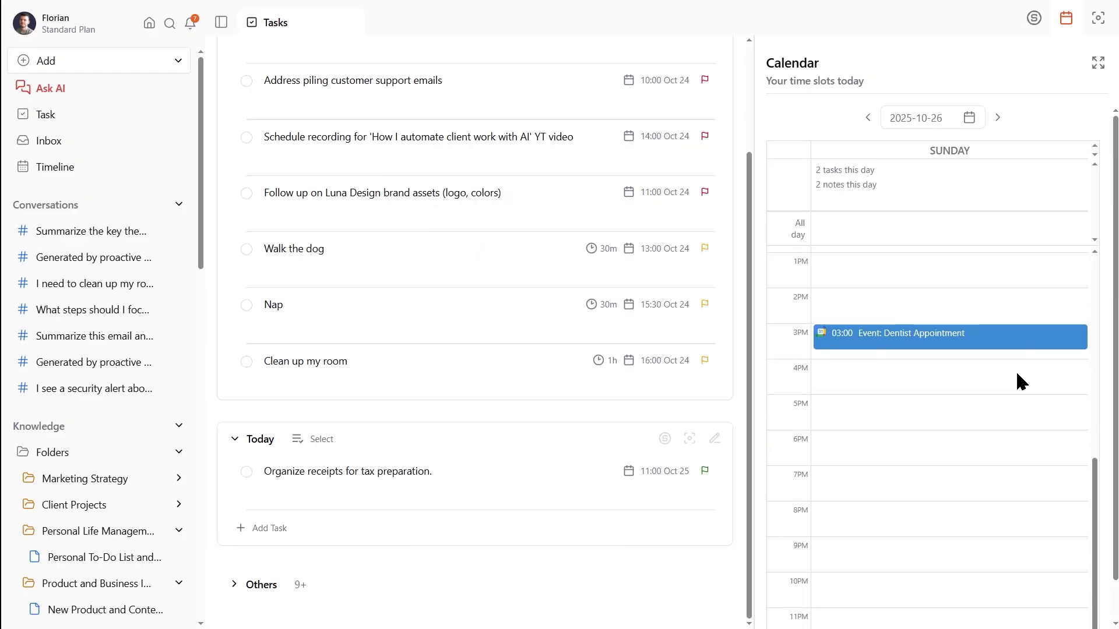
{"action": "left_click", "coordinate": [100, 142]}
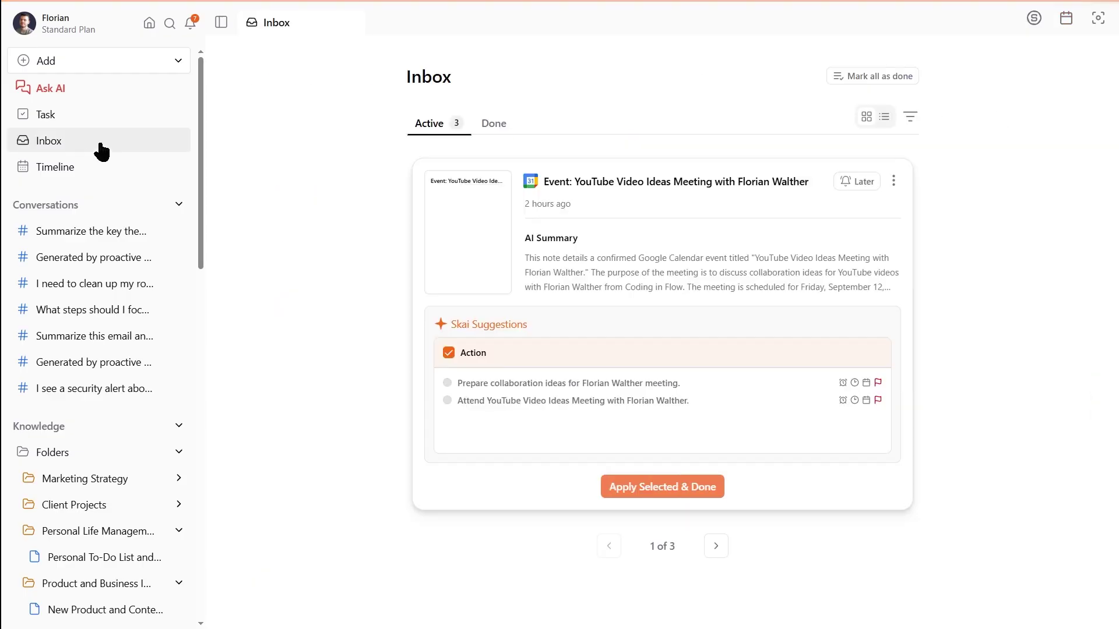
{"action": "left_click", "coordinate": [876, 356]}
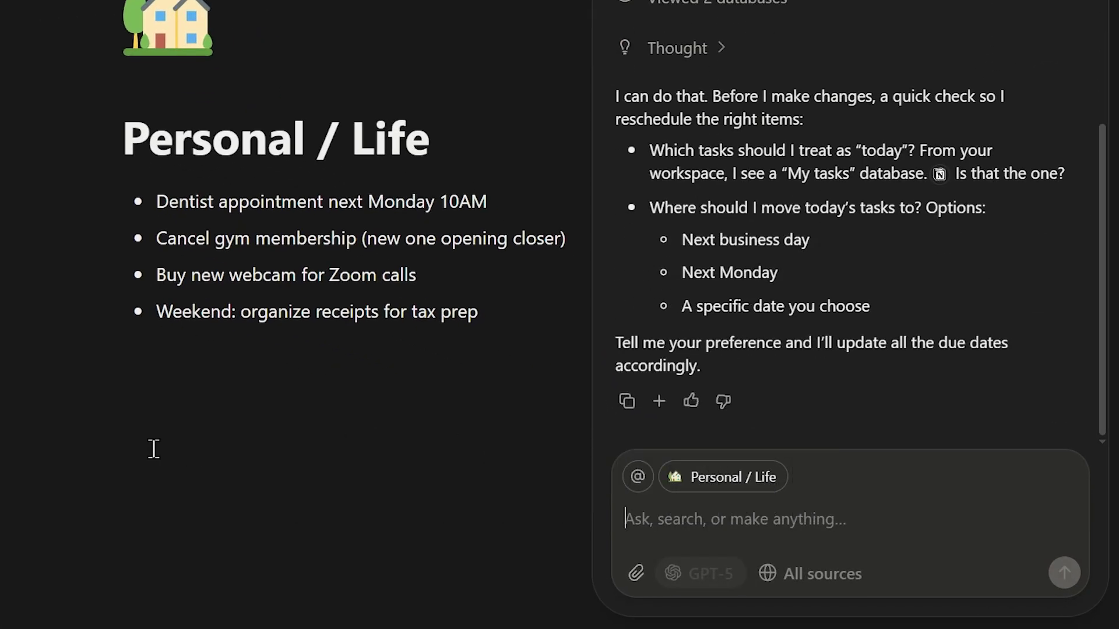
{"action": "left_click_drag", "start_coordinate": [1068, 175], "coordinate": [616, 161]}
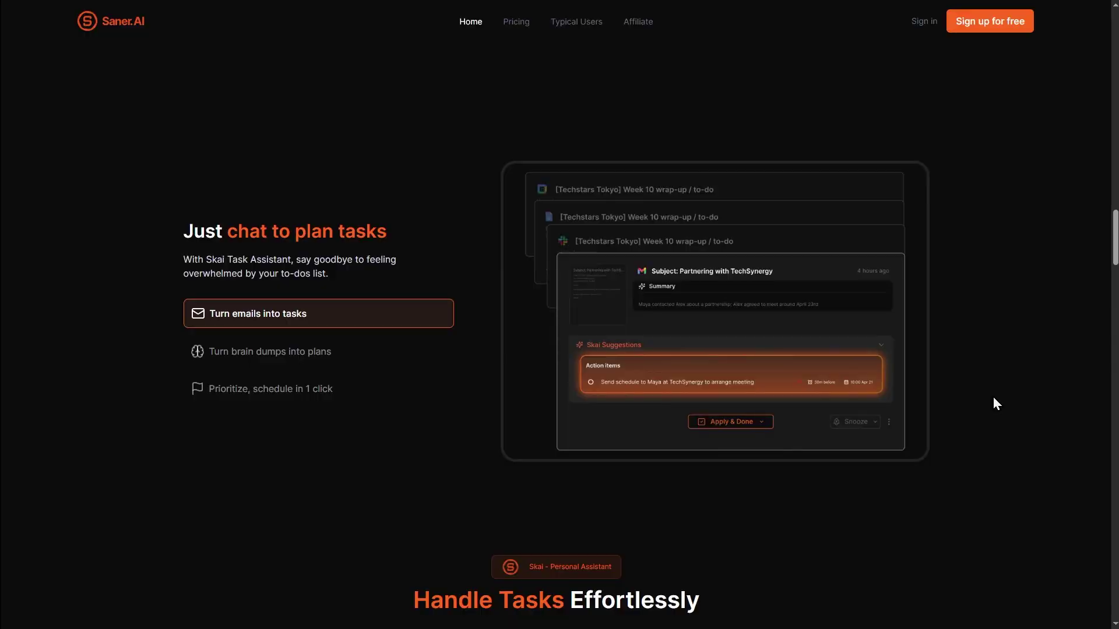
Start the free sign-up from the Saner.AI homepage.
{"action": "scroll", "coordinate": [993, 398], "scroll_direction": "up", "scroll_amount": 10}
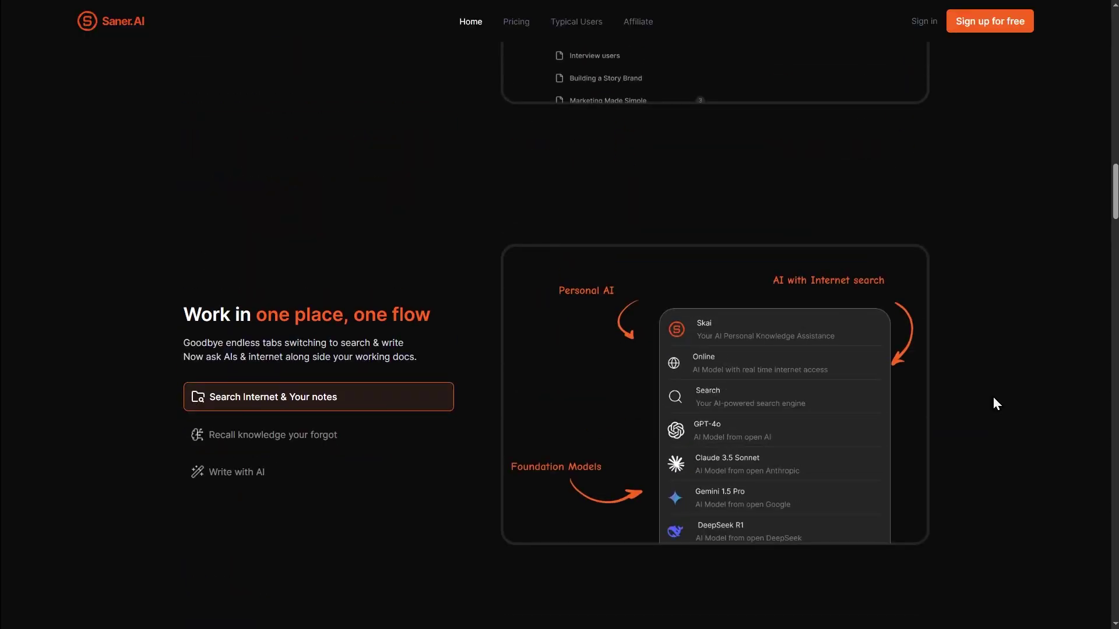
{"action": "scroll", "coordinate": [993, 397], "scroll_direction": "up", "scroll_amount": 10}
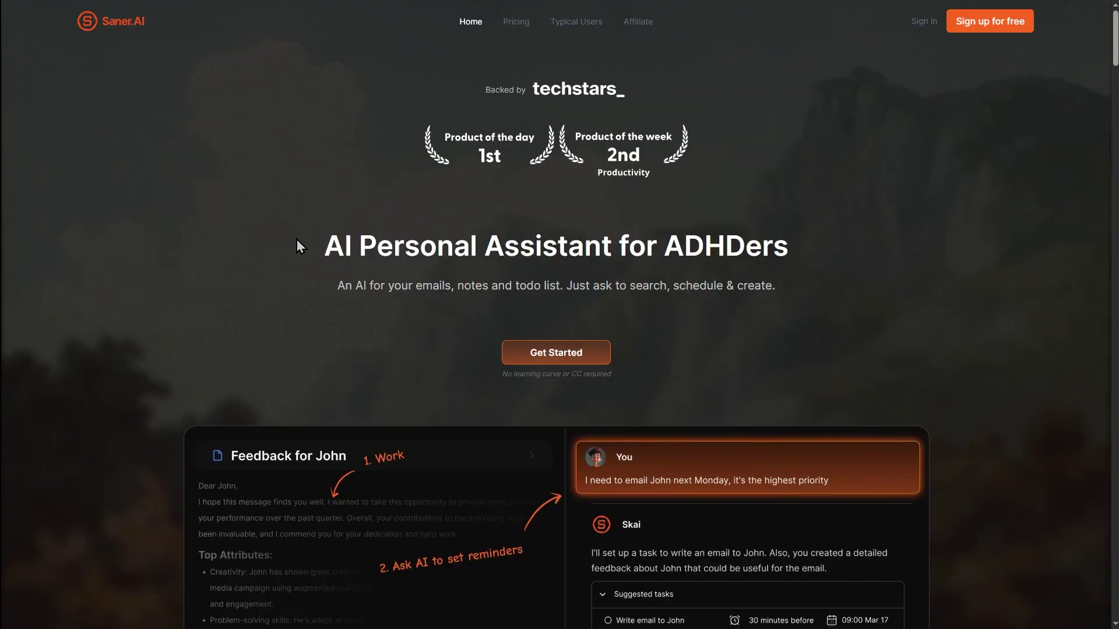
{"action": "left_click_drag", "start_coordinate": [297, 240], "coordinate": [886, 231]}
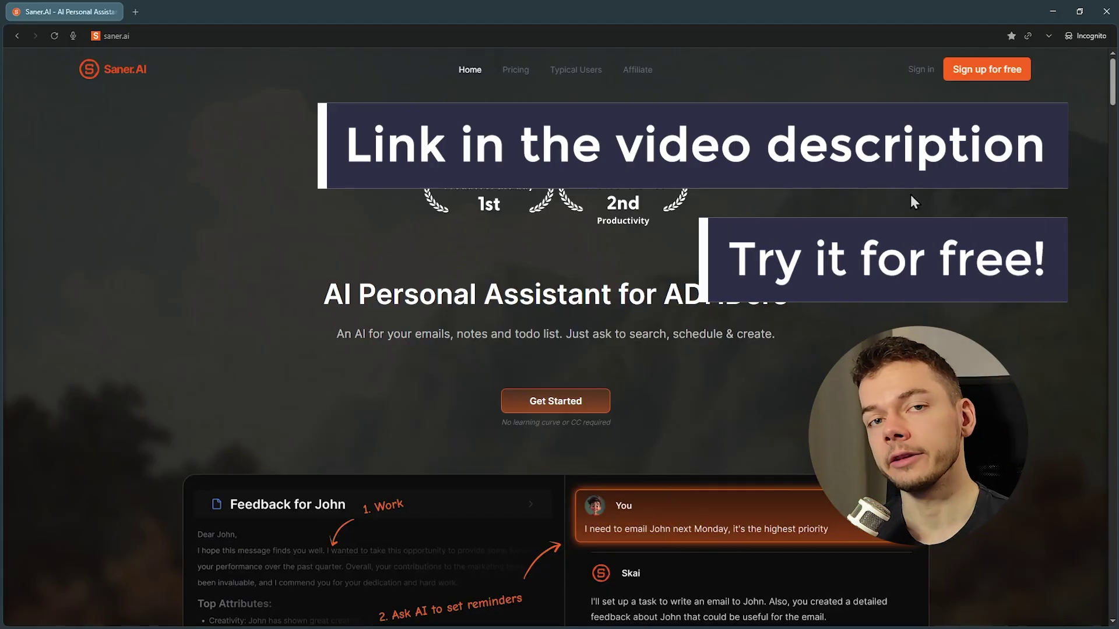
{"action": "left_click", "coordinate": [990, 70]}
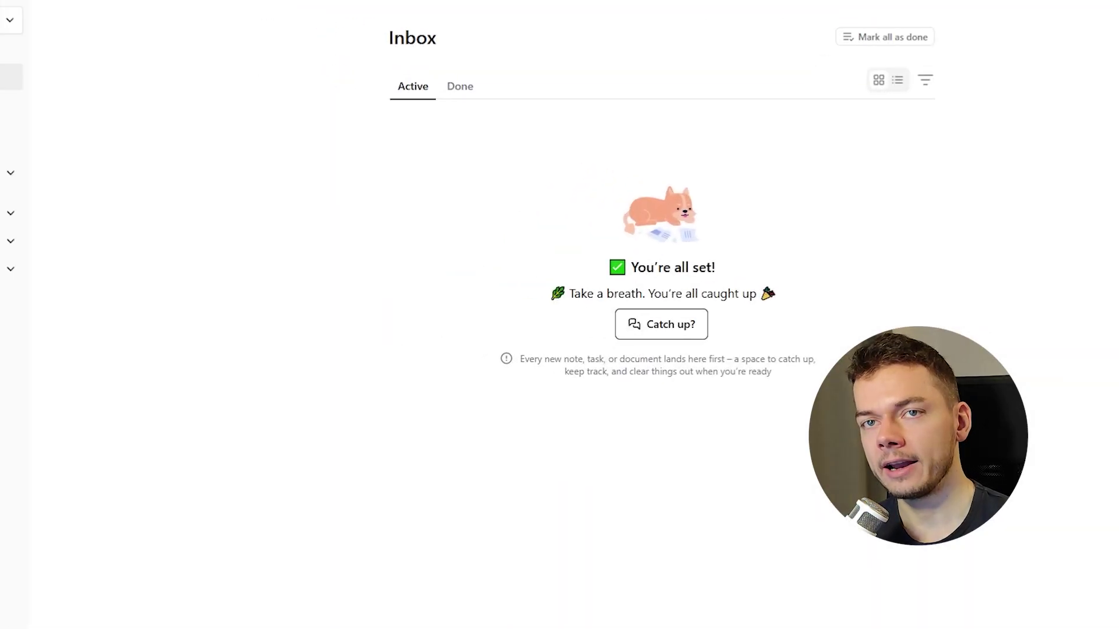
Open the My AI settings and review the personalization preferences down to the custom instructions.
{"action": "left_click", "coordinate": [67, 35]}
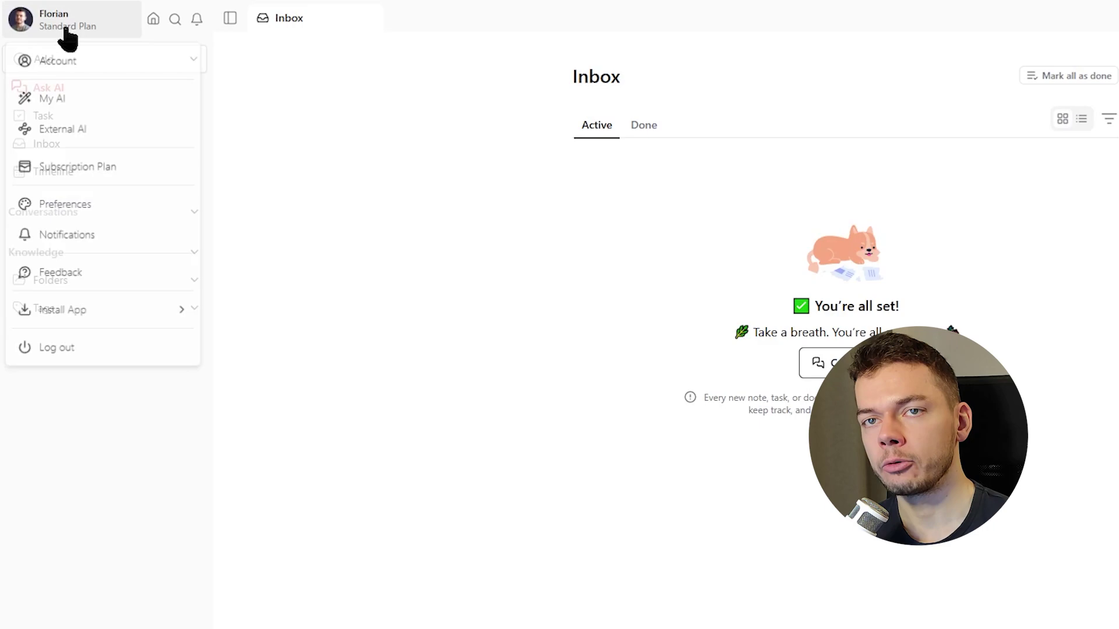
{"action": "left_click", "coordinate": [68, 100]}
{"action": "left_click", "coordinate": [632, 135]}
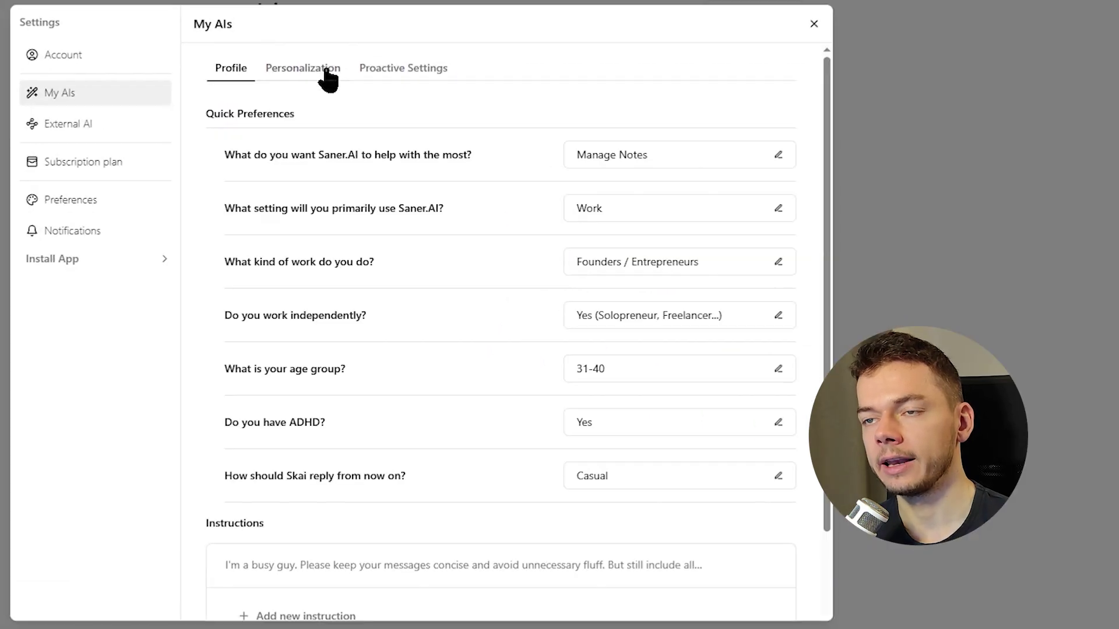
{"action": "left_click", "coordinate": [326, 70]}
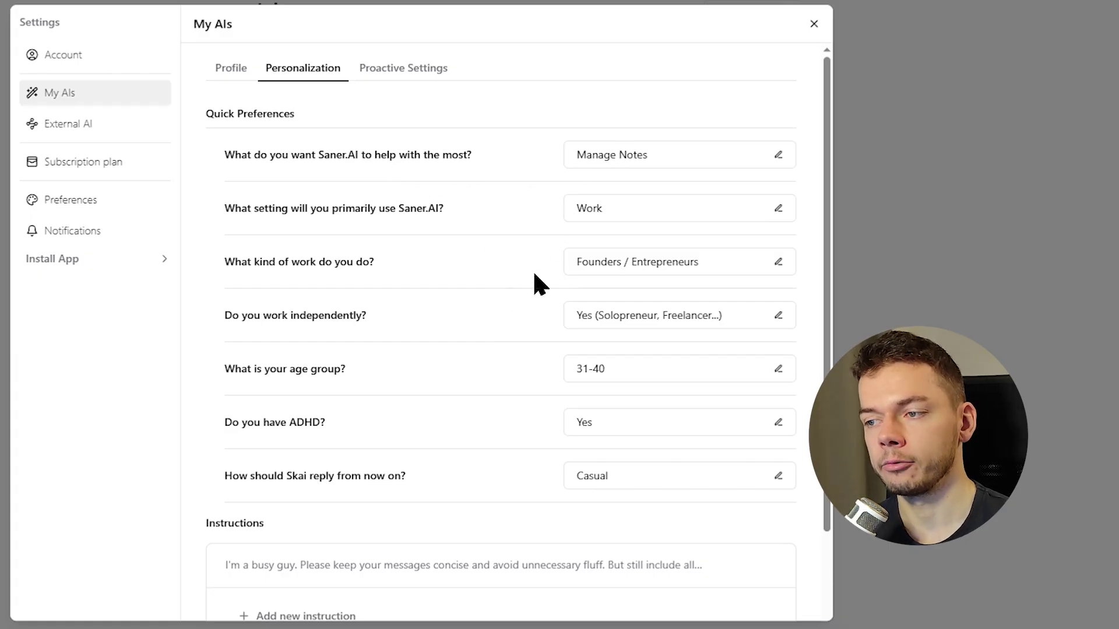
{"action": "scroll", "coordinate": [498, 330], "scroll_direction": "down", "scroll_amount": 2}
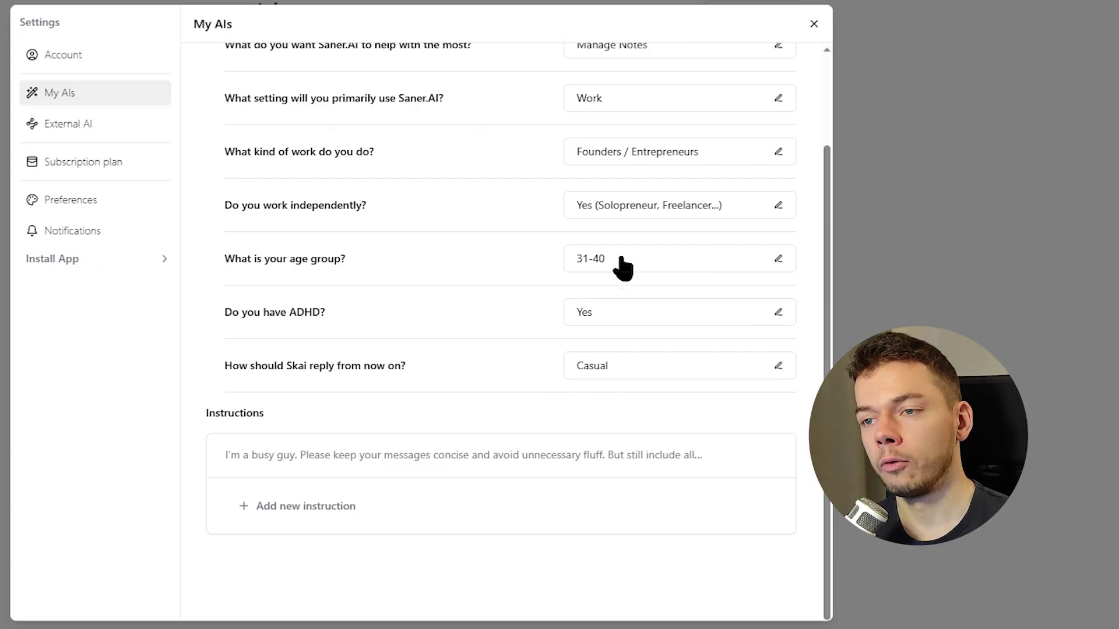
Check the answer choices for the ADHD and Skai reply-style preferences, cancelling each one.
{"action": "left_click", "coordinate": [632, 317]}
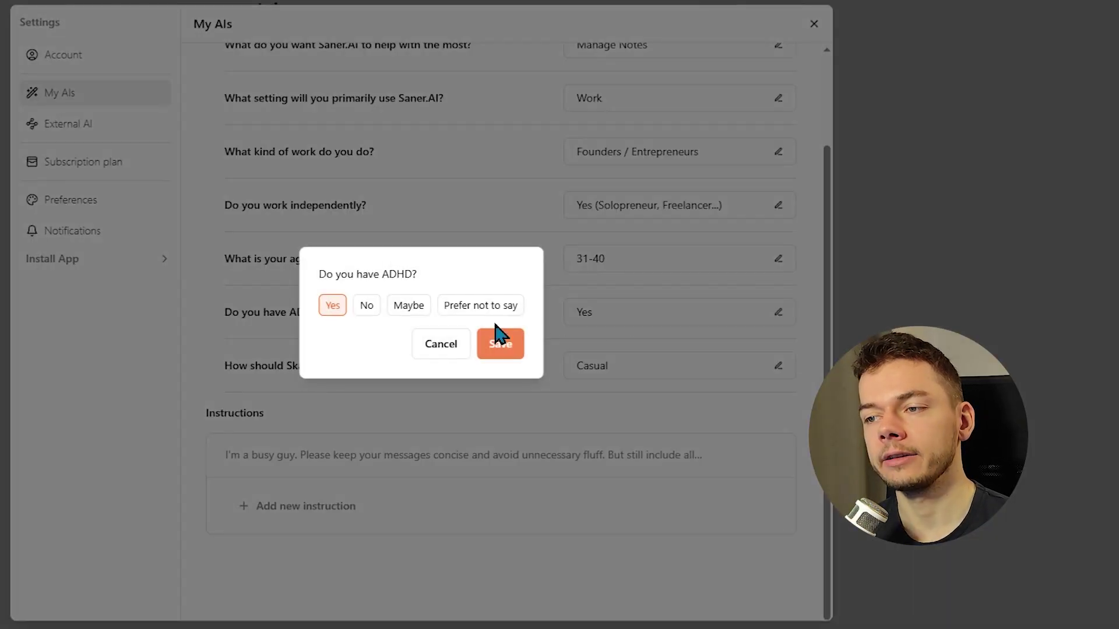
{"action": "left_click", "coordinate": [441, 351]}
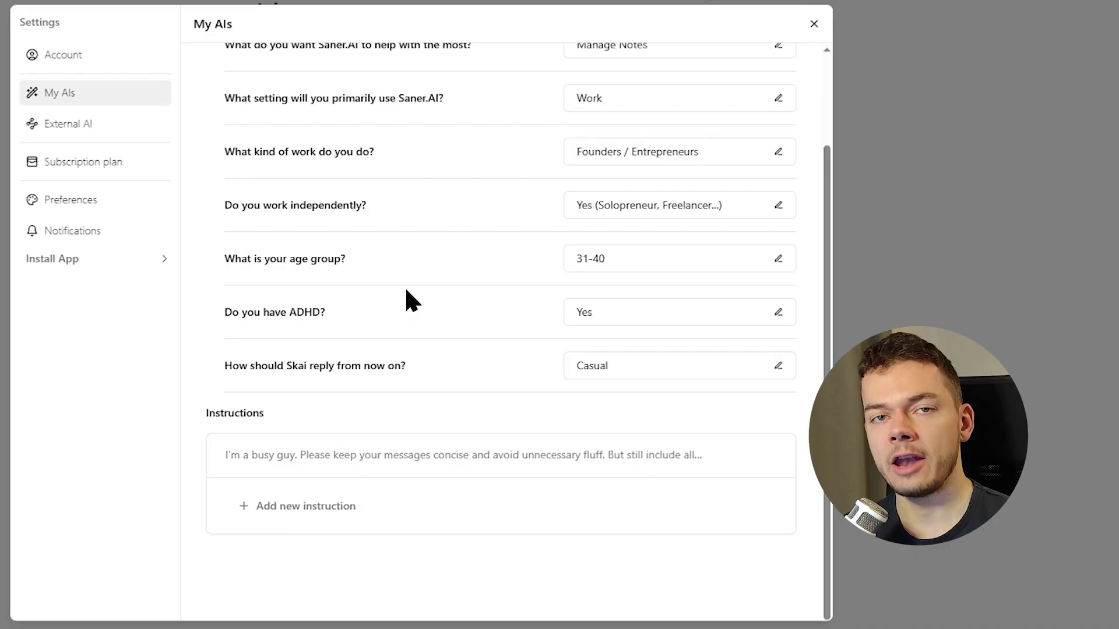
{"action": "left_click", "coordinate": [638, 370]}
{"action": "left_click", "coordinate": [458, 446]}
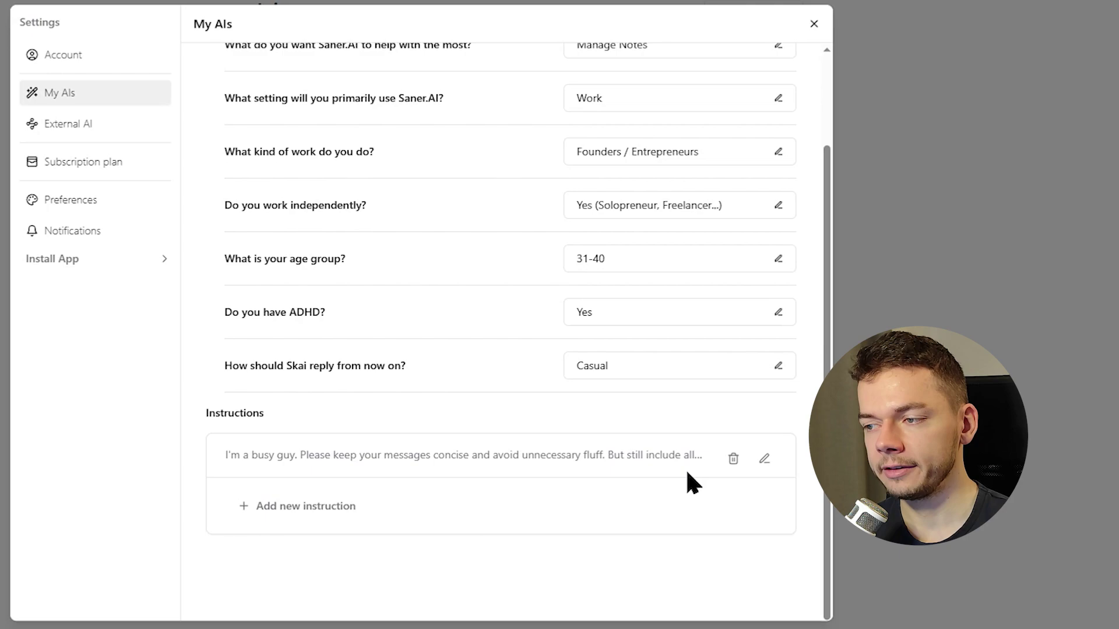
Open the existing custom instruction to read its full text and leave the editor.
{"action": "left_click", "coordinate": [764, 460]}
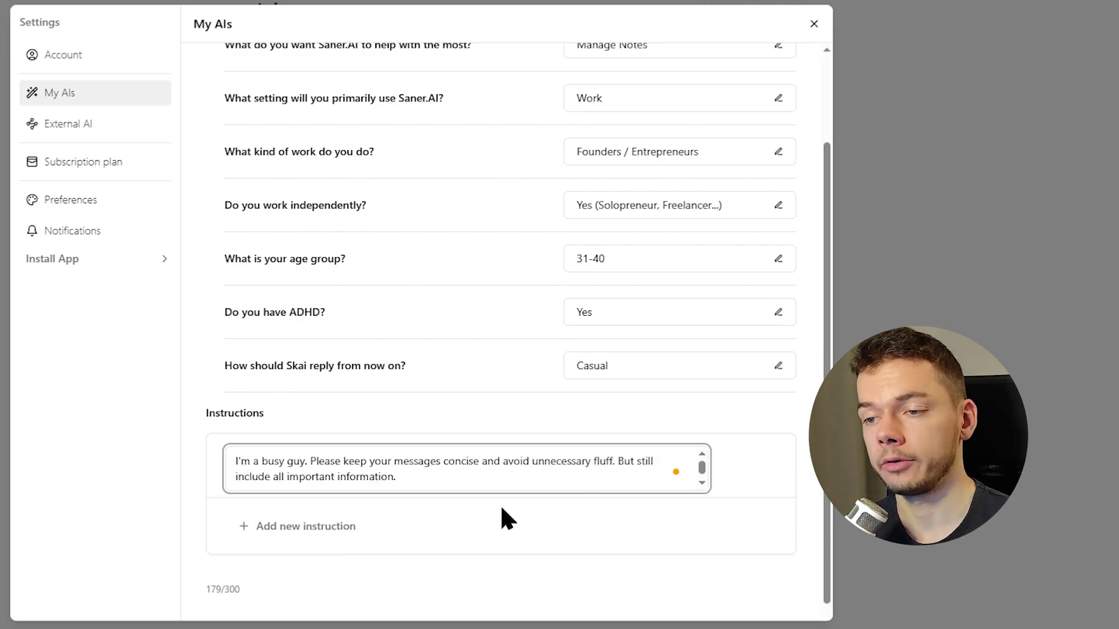
{"action": "left_click_drag", "start_coordinate": [437, 482], "coordinate": [243, 443]}
{"action": "left_click", "coordinate": [509, 482]}
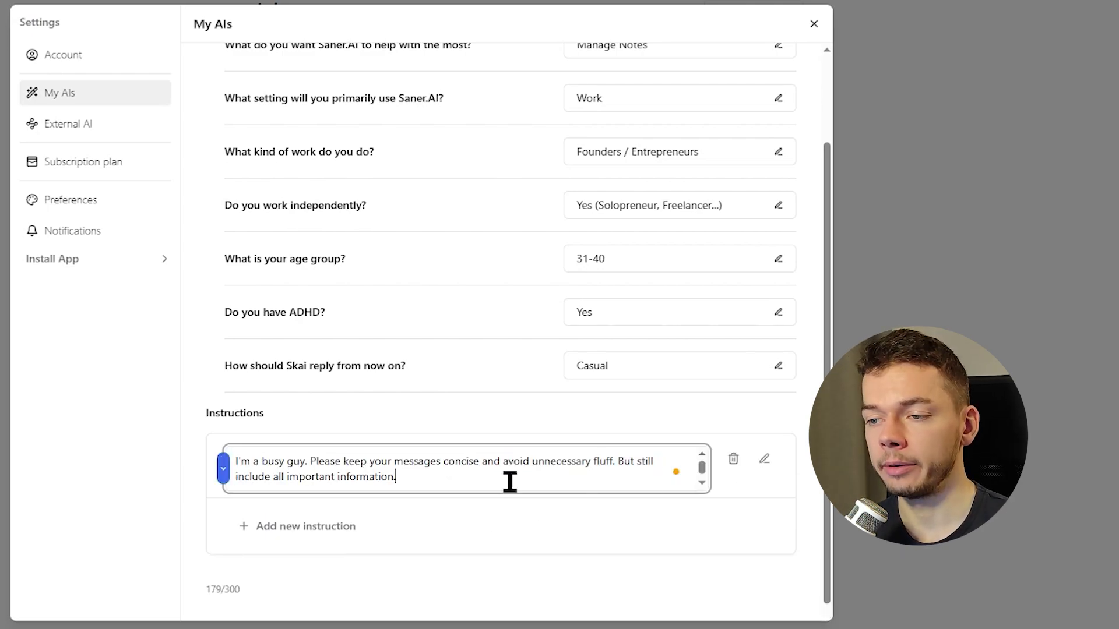
{"action": "left_click", "coordinate": [546, 565]}
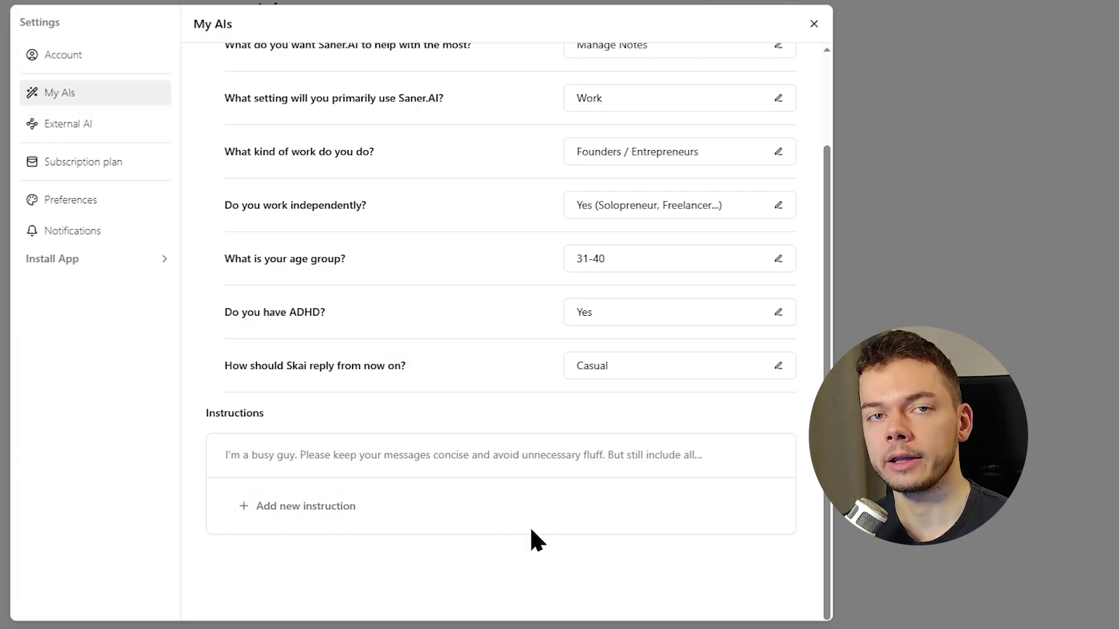
Review the proactive schedule settings for Skai and close the settings.
{"action": "scroll", "coordinate": [532, 502], "scroll_direction": "up", "scroll_amount": 2}
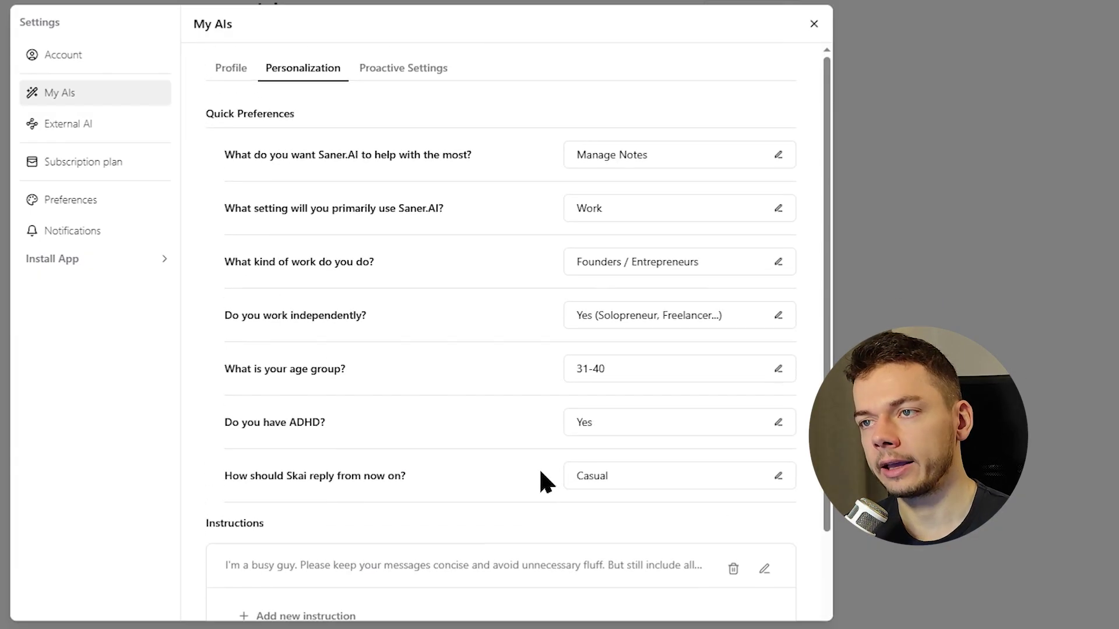
{"action": "left_click", "coordinate": [399, 82]}
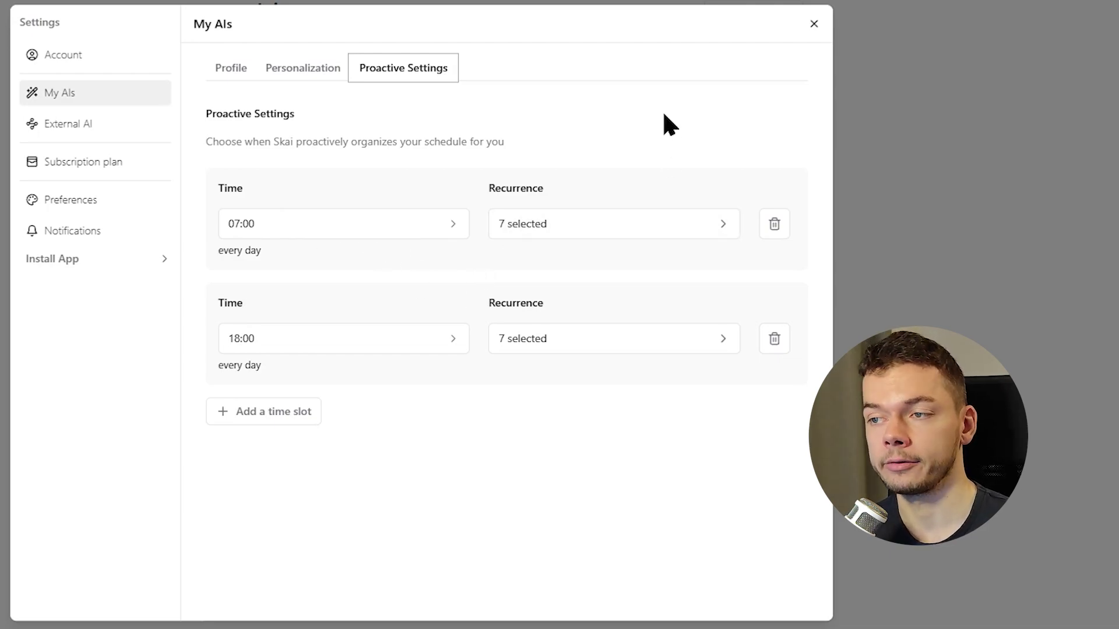
{"action": "left_click", "coordinate": [658, 361]}
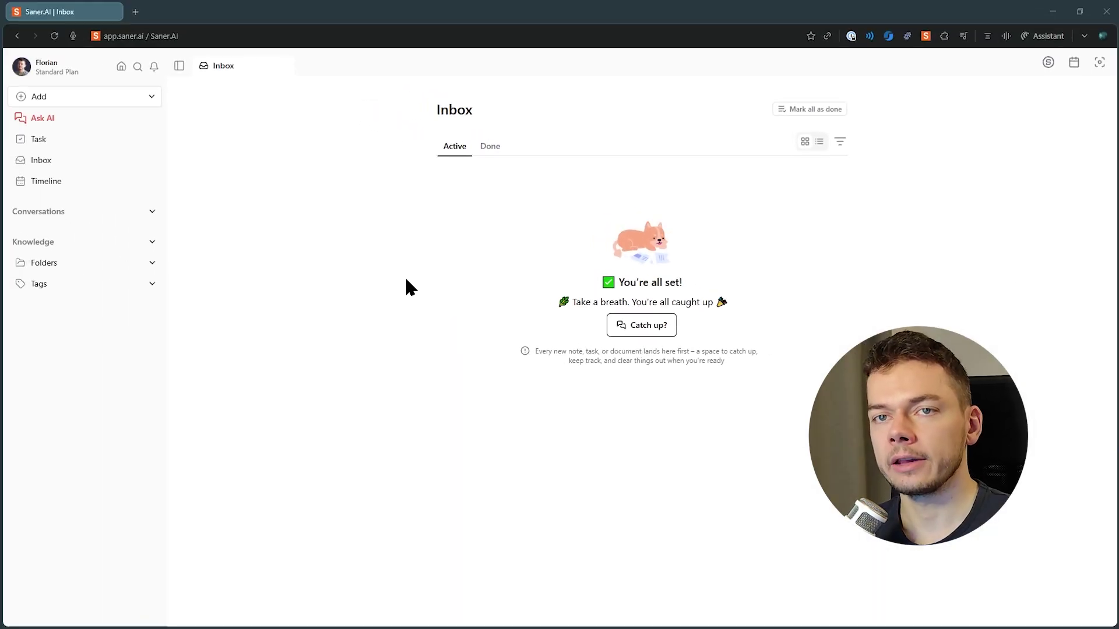
{"action": "left_click", "coordinate": [150, 98]}
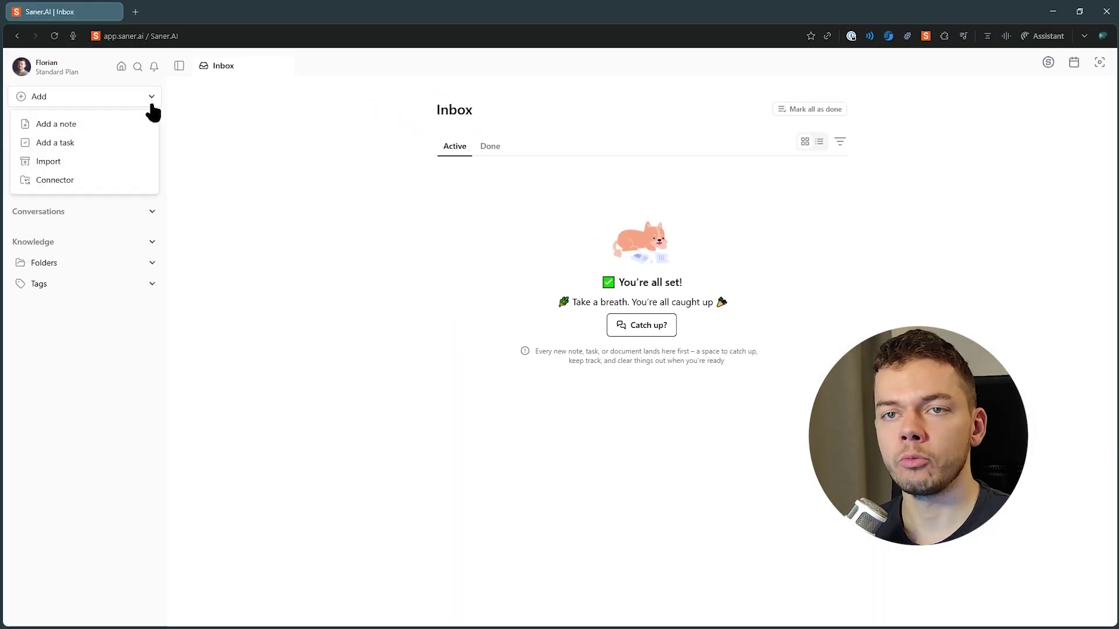
{"action": "left_click", "coordinate": [271, 208]}
{"action": "left_click_drag", "start_coordinate": [555, 525], "coordinate": [555, 107]}
{"action": "double_click", "coordinate": [555, 107]}
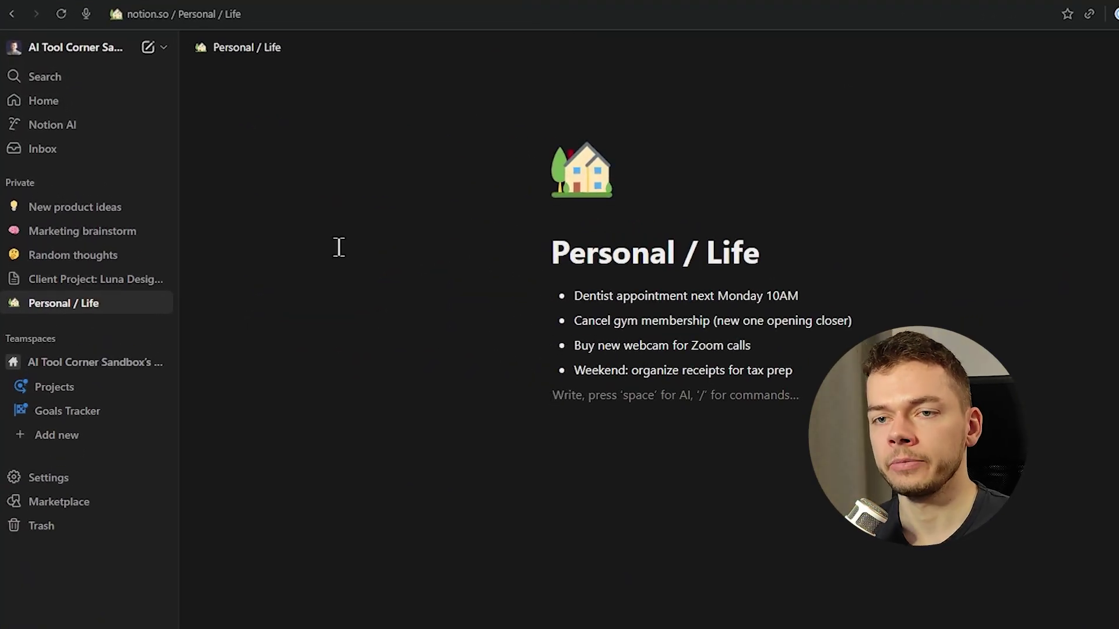
Look through the Notion pages Random thoughts, Marketing brainstorm and New product ideas.
{"action": "left_click", "coordinate": [61, 263]}
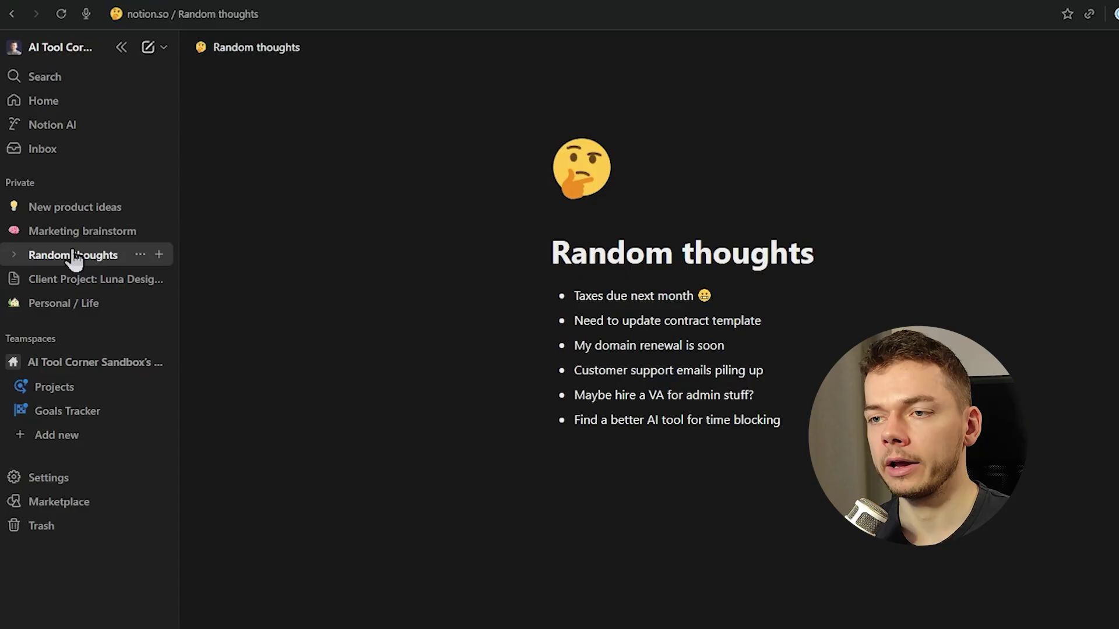
{"action": "left_click", "coordinate": [70, 232]}
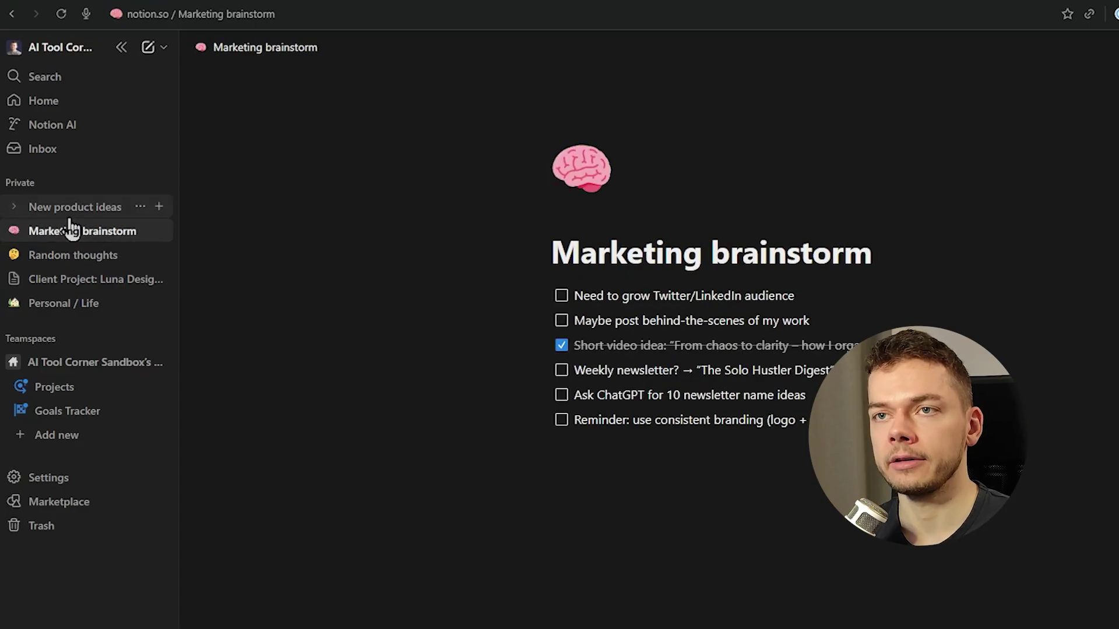
{"action": "left_click", "coordinate": [73, 208]}
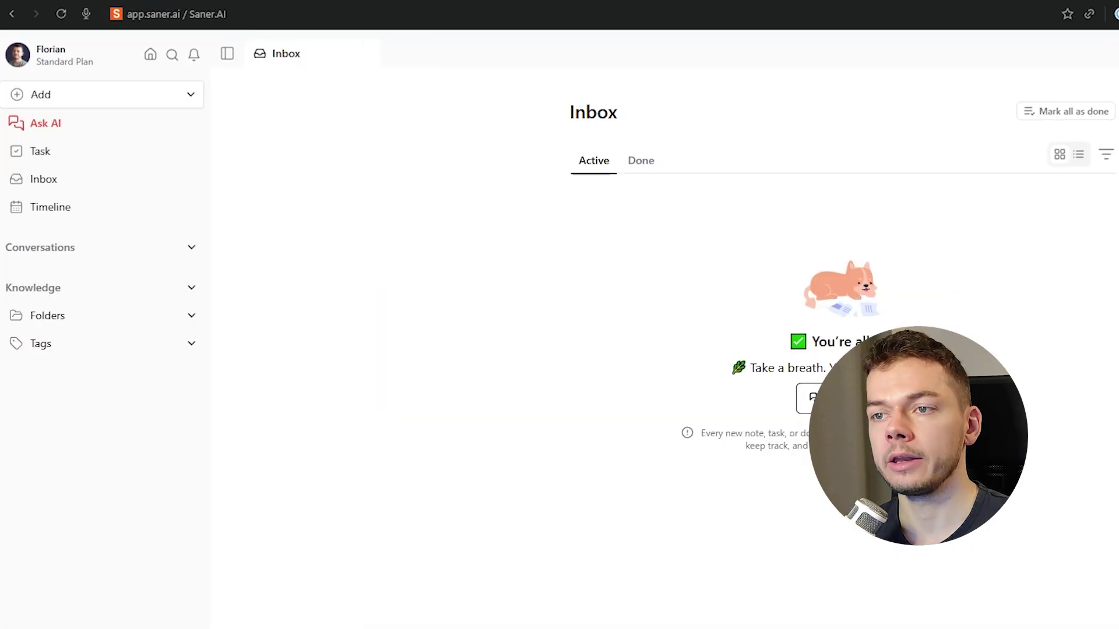
Switch back to Saner.AI and start a data import from Notion.
{"action": "left_click", "coordinate": [172, 97]}
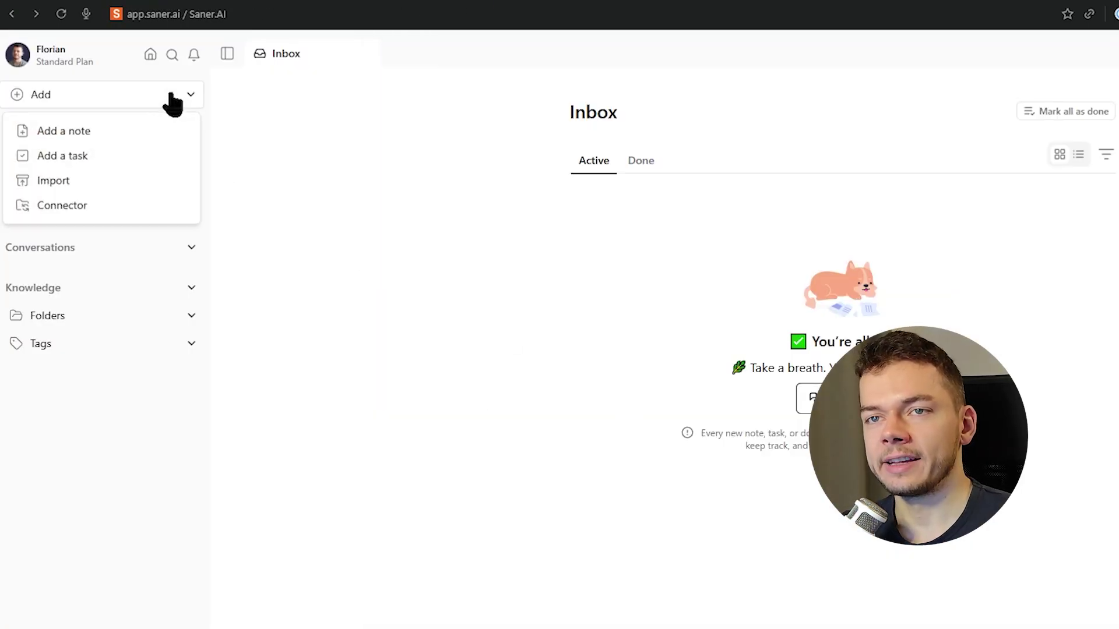
{"action": "left_click", "coordinate": [67, 187]}
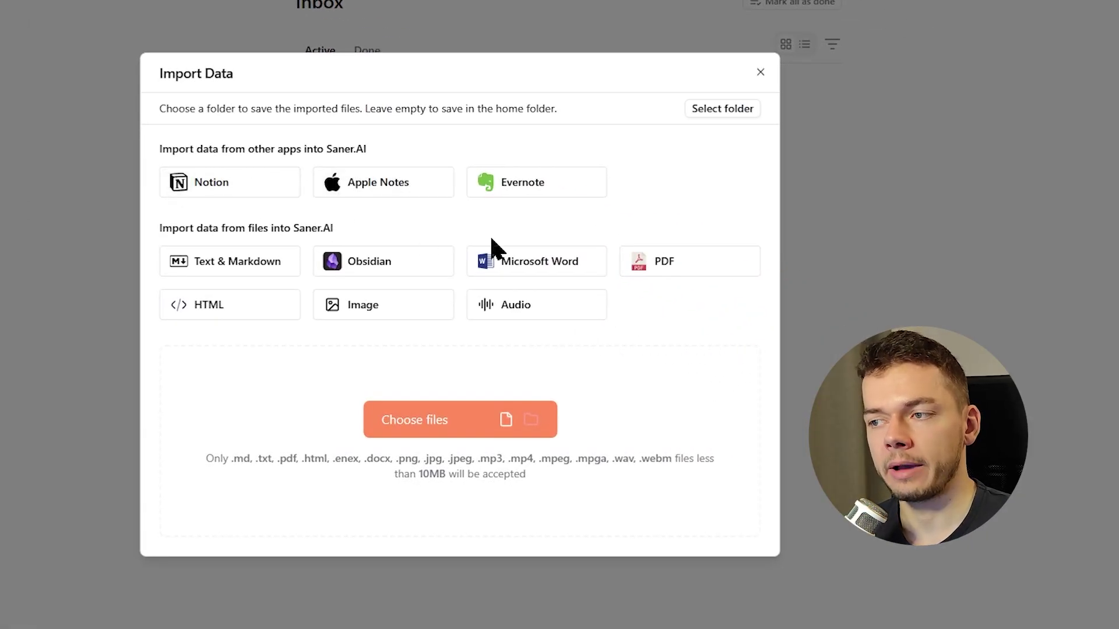
{"action": "left_click", "coordinate": [188, 185]}
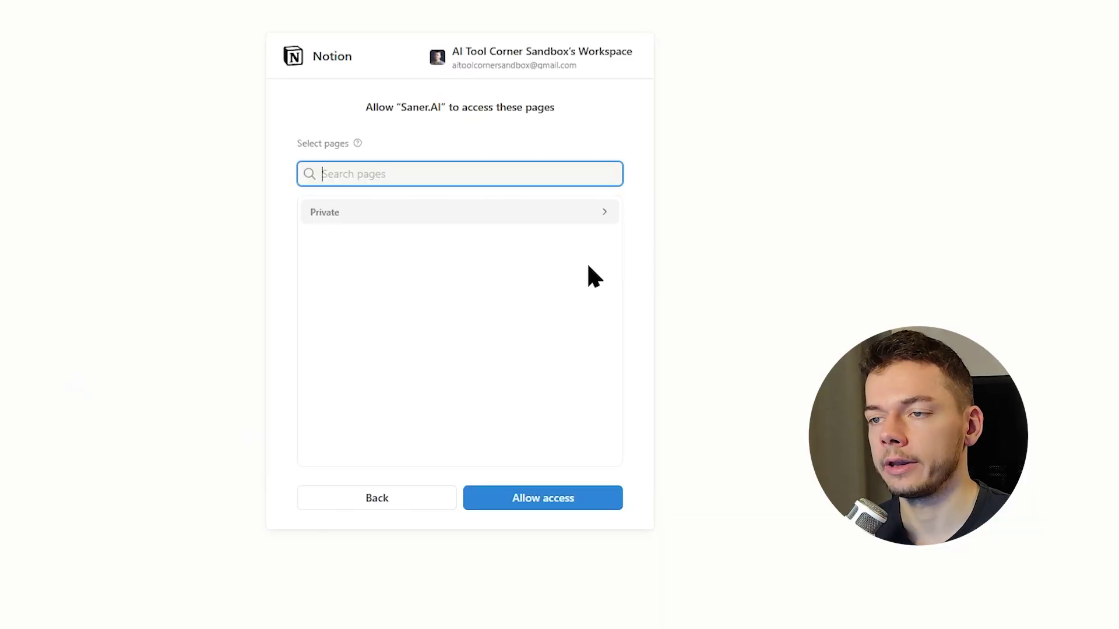
Allow Saner.AI to access all private top-level Notion pages and import the fetched notes into the home folder.
{"action": "left_click", "coordinate": [577, 222]}
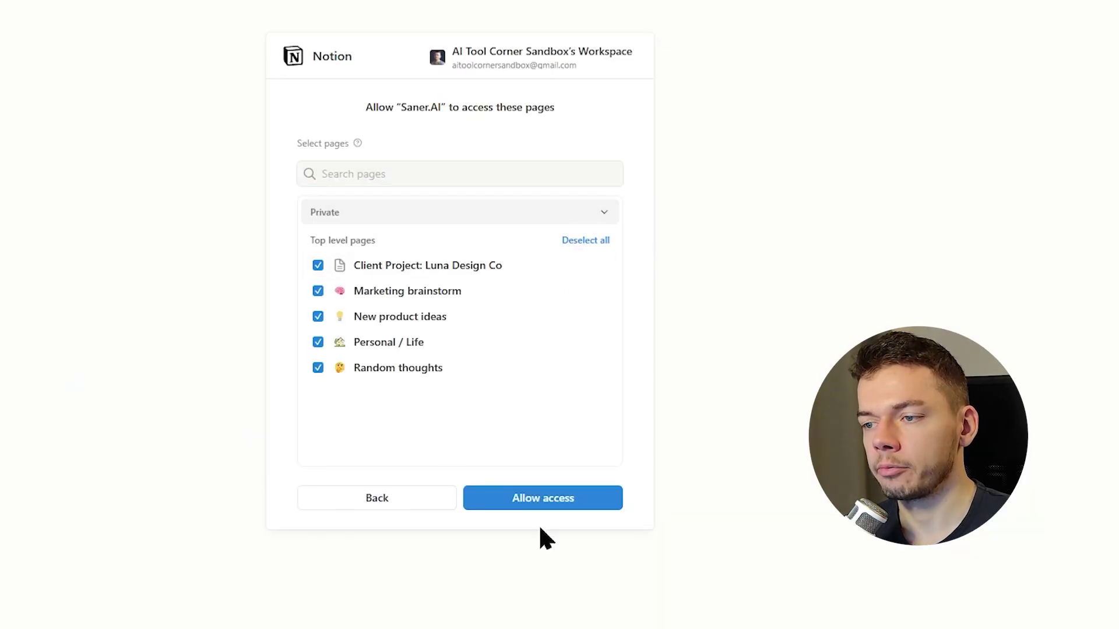
{"action": "left_click", "coordinate": [555, 506]}
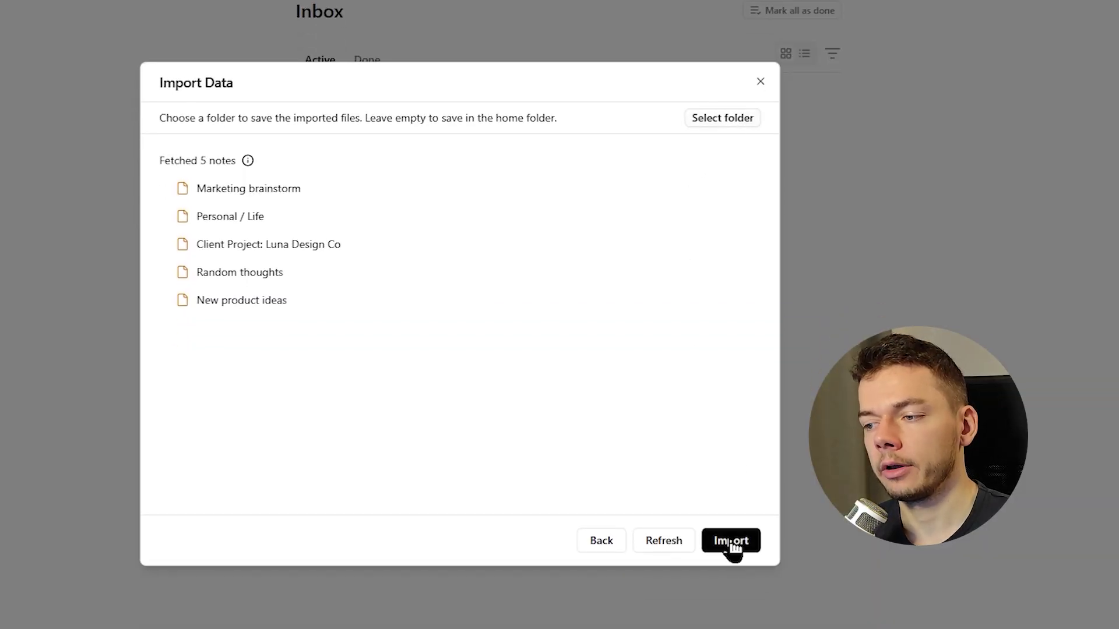
{"action": "left_click", "coordinate": [732, 544]}
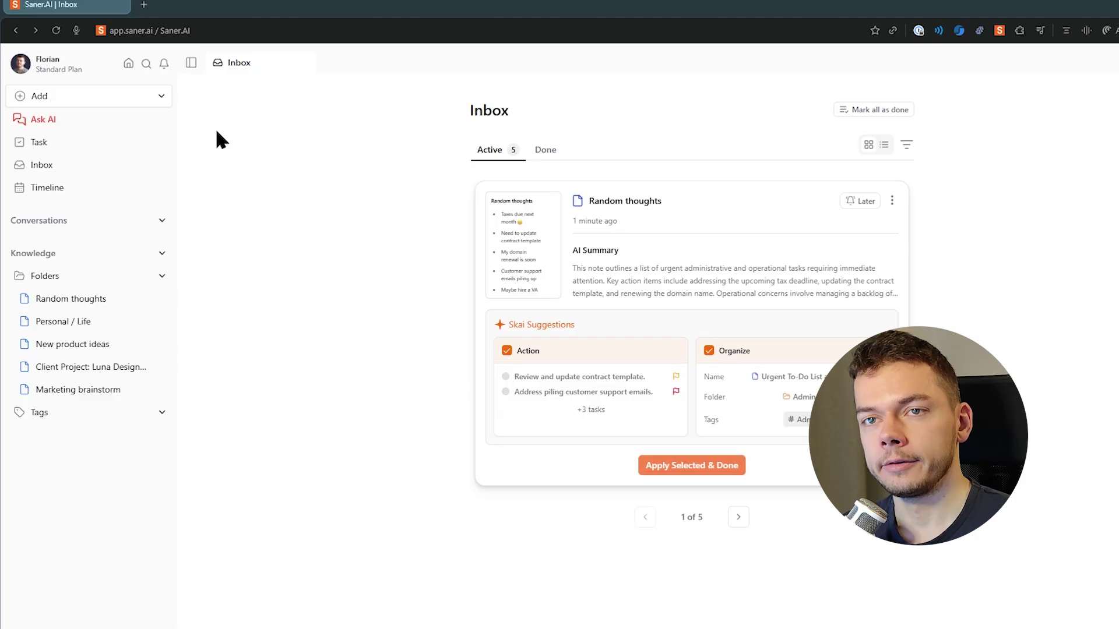
Add a Gmail source to the connectors, connect the sandbox Google account and select it for the sync.
{"action": "left_click", "coordinate": [110, 207]}
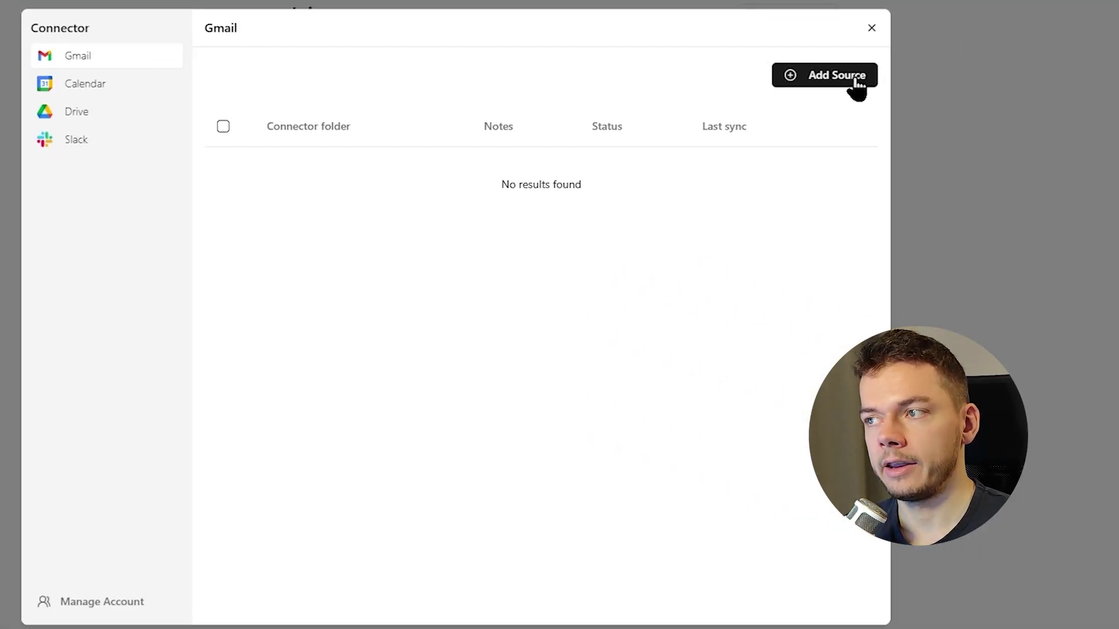
{"action": "left_click", "coordinate": [857, 79]}
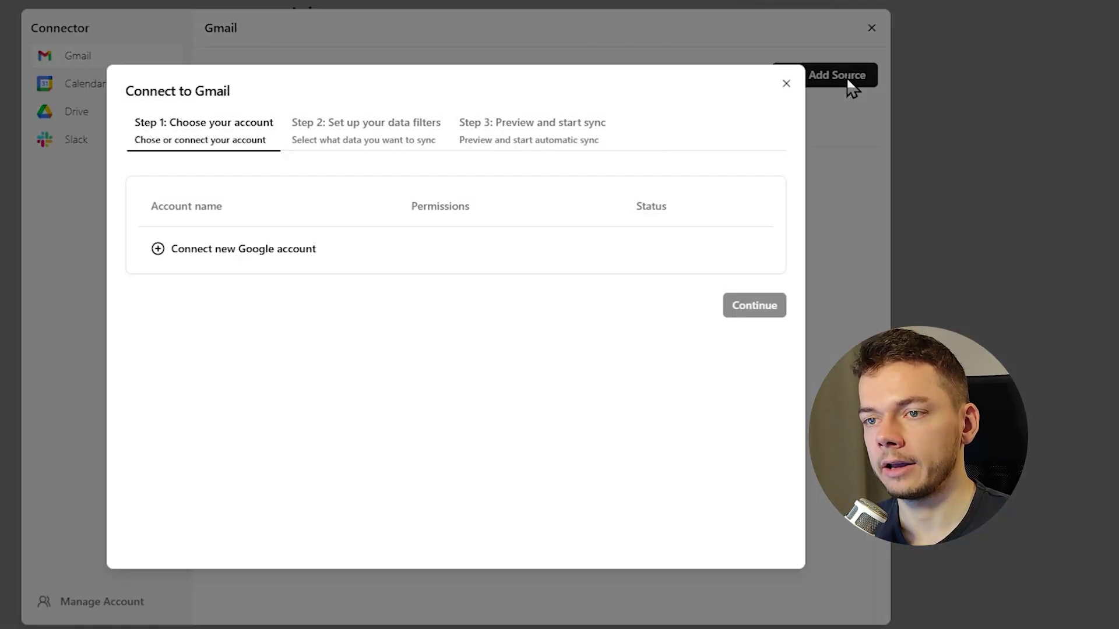
{"action": "left_click", "coordinate": [275, 270]}
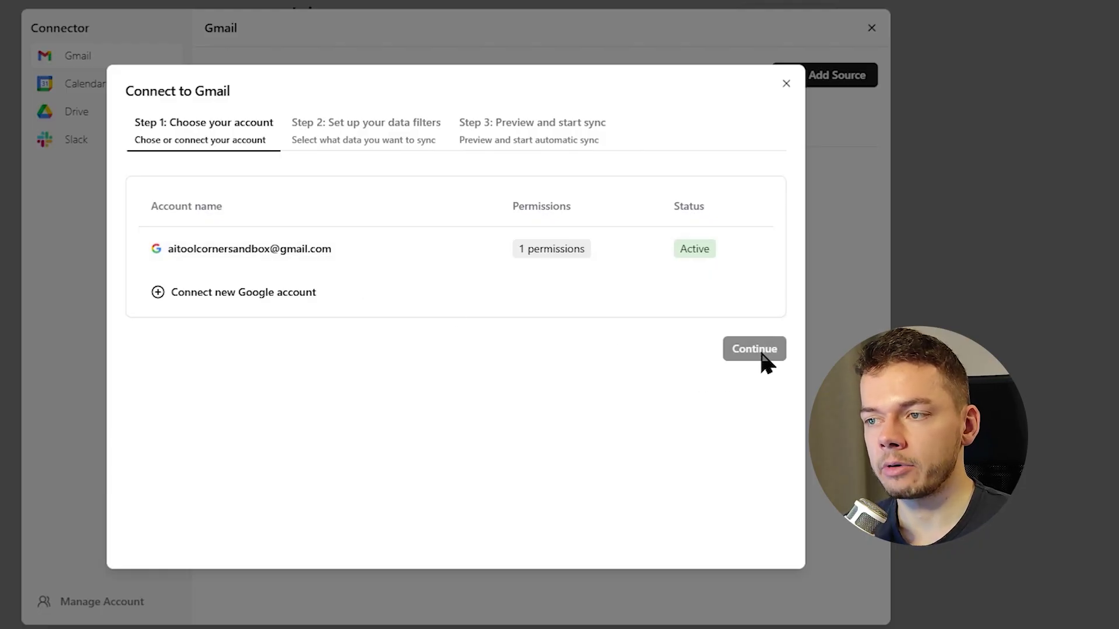
{"action": "left_click", "coordinate": [271, 247]}
{"action": "left_click", "coordinate": [739, 355]}
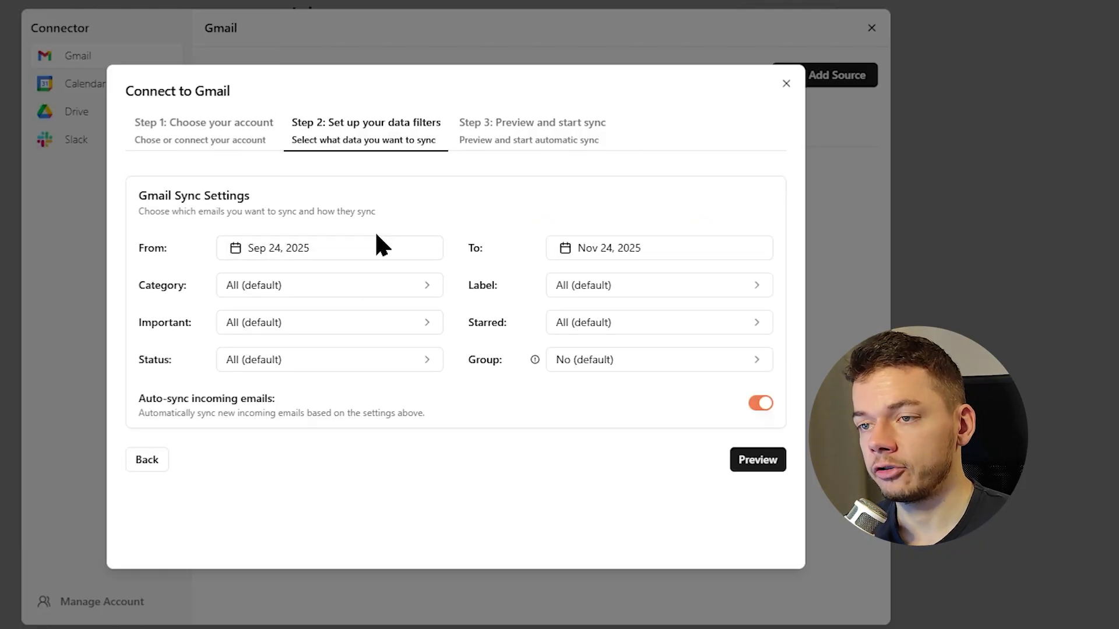
Set the Gmail sync start date to Aug 24, 2025, preview the emails with auto-sync left on, and start the sync.
{"action": "left_click", "coordinate": [370, 250]}
{"action": "left_click", "coordinate": [232, 284]}
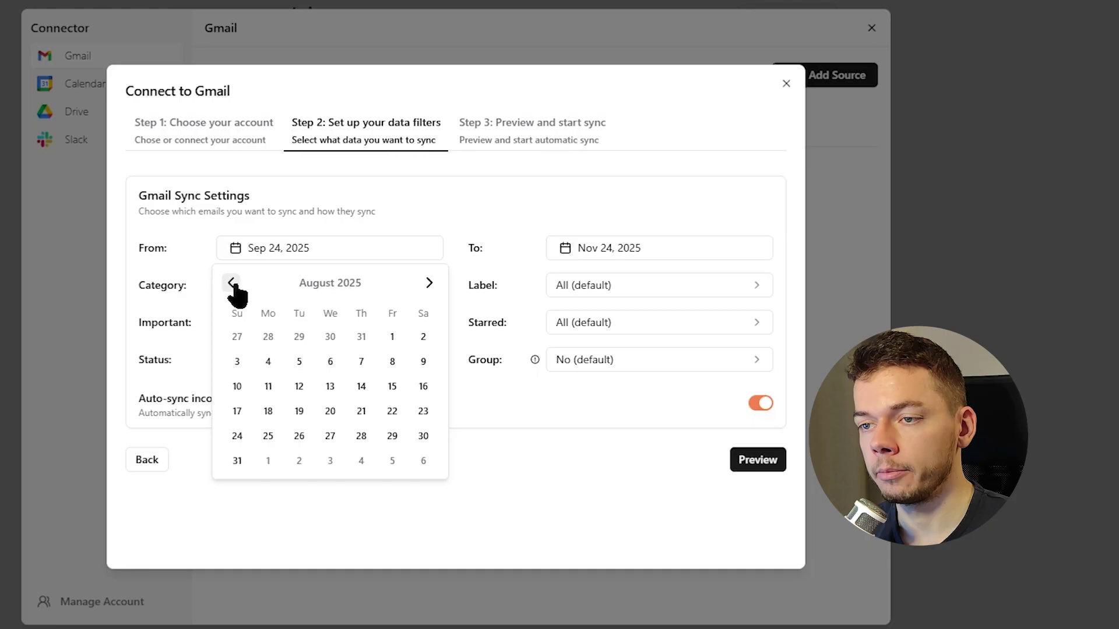
{"action": "left_click", "coordinate": [237, 438]}
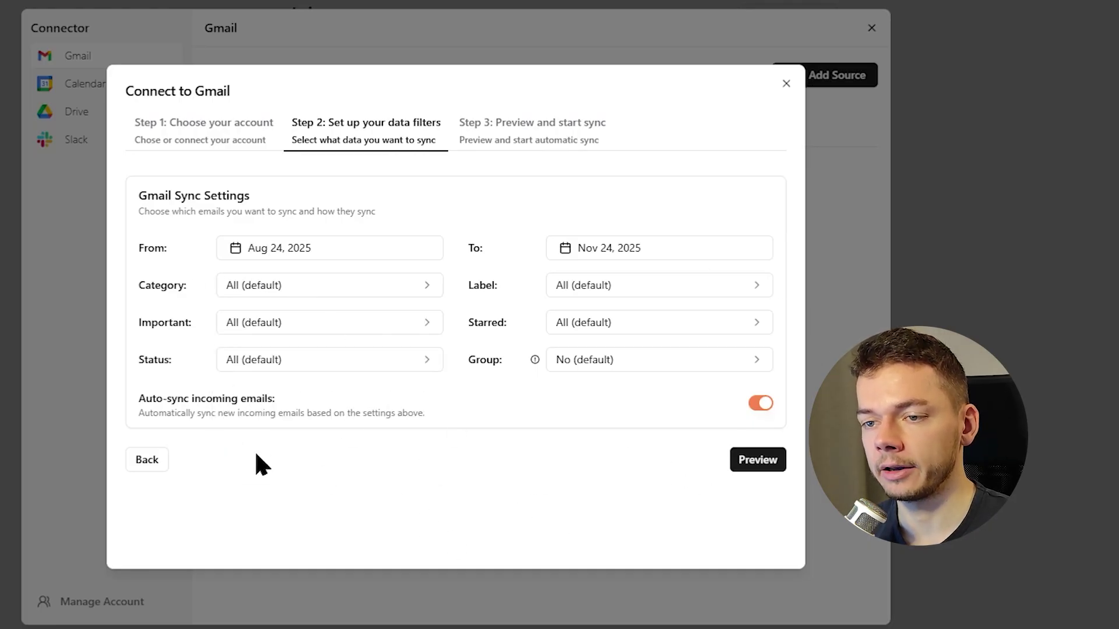
{"action": "left_click_drag", "start_coordinate": [138, 399], "coordinate": [298, 412]}
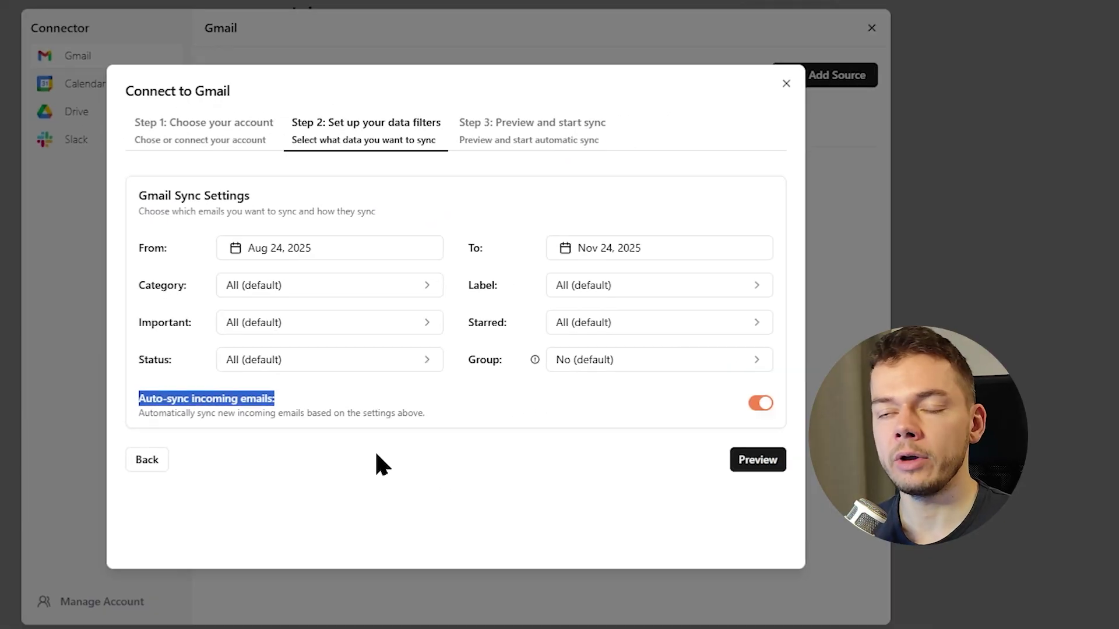
{"action": "left_click", "coordinate": [376, 459]}
{"action": "left_click", "coordinate": [768, 472]}
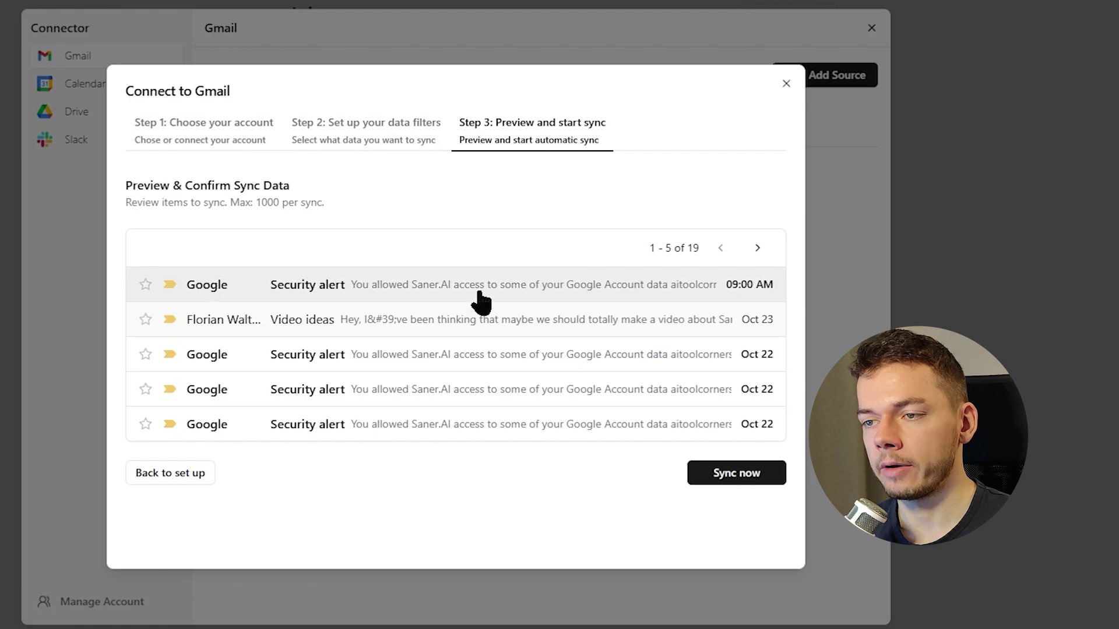
{"action": "left_click", "coordinate": [756, 476]}
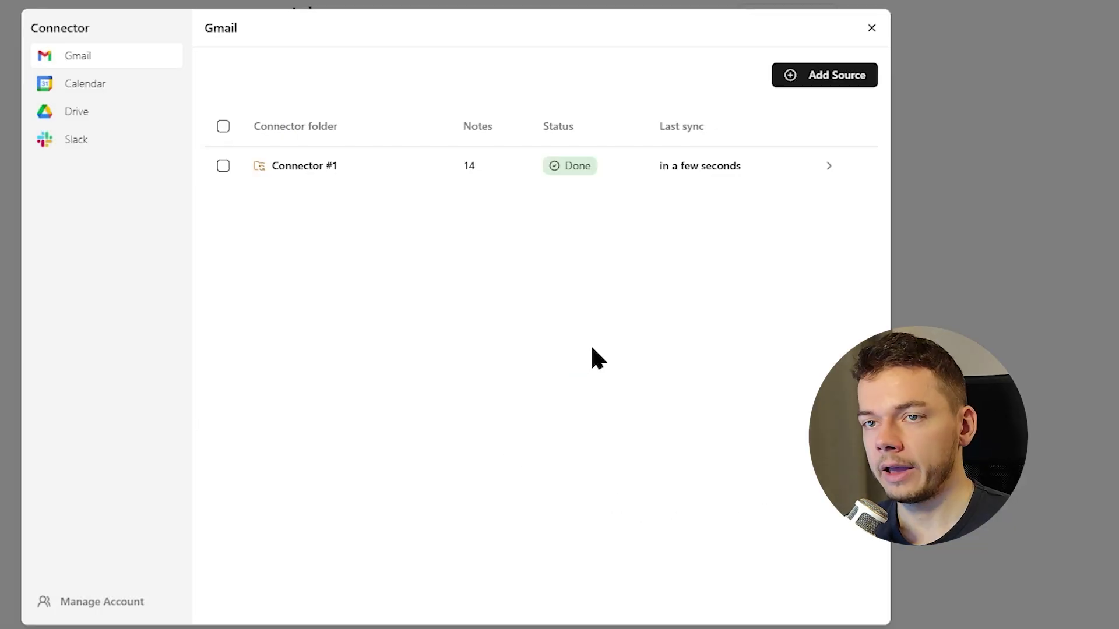
Add a Calendar source with the same Google account, sync its previewed events to Saner.AI and close the connector window.
{"action": "left_click", "coordinate": [81, 85]}
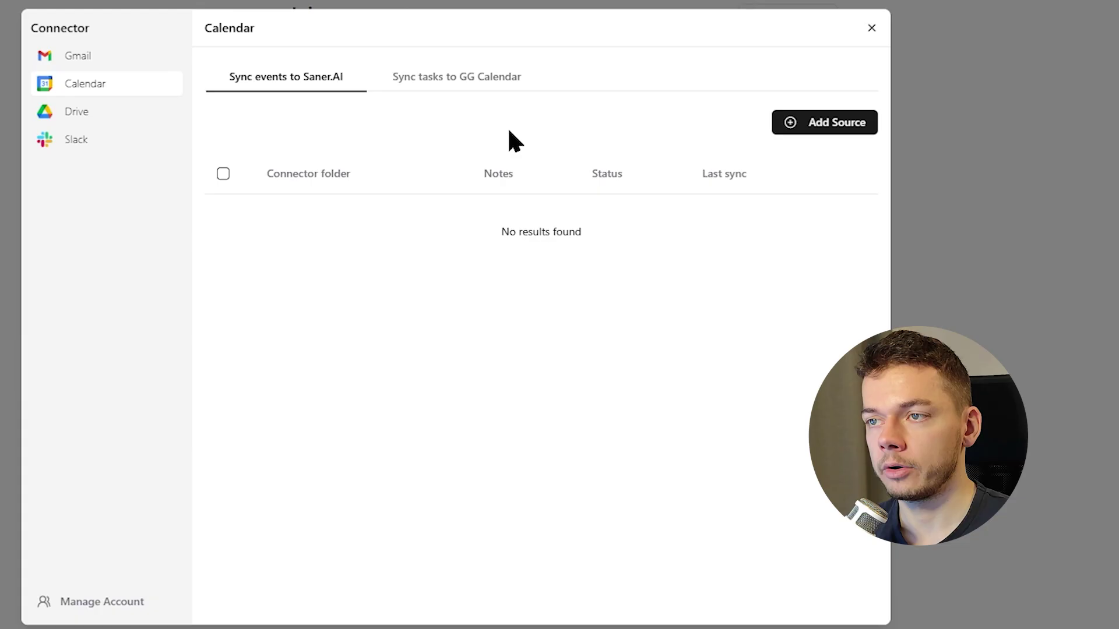
{"action": "left_click", "coordinate": [845, 131]}
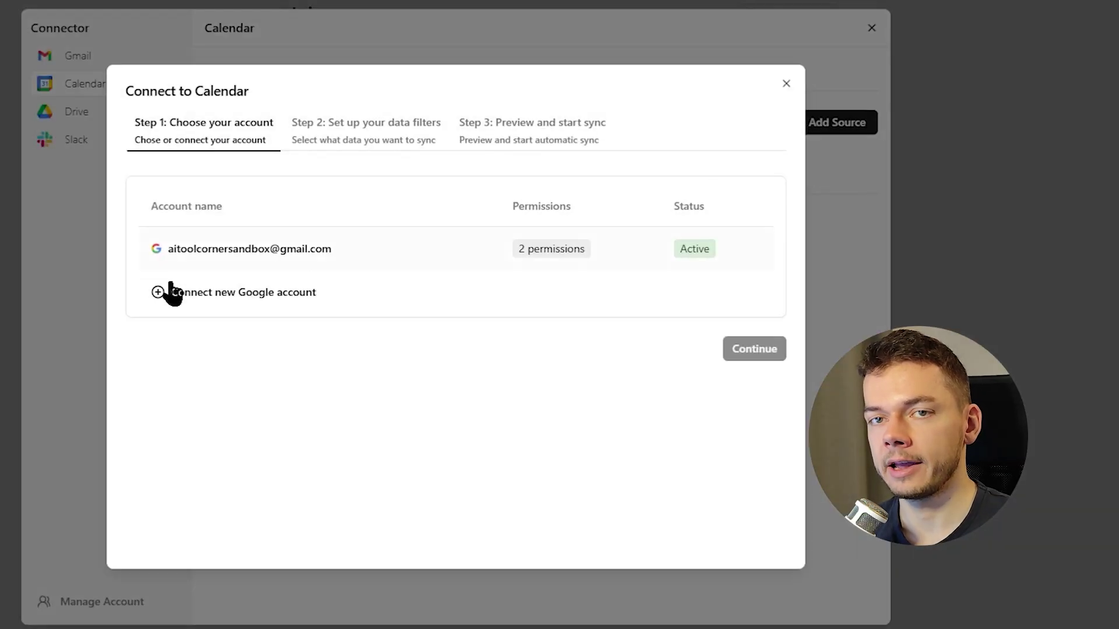
{"action": "left_click", "coordinate": [280, 248]}
{"action": "left_click", "coordinate": [752, 350]}
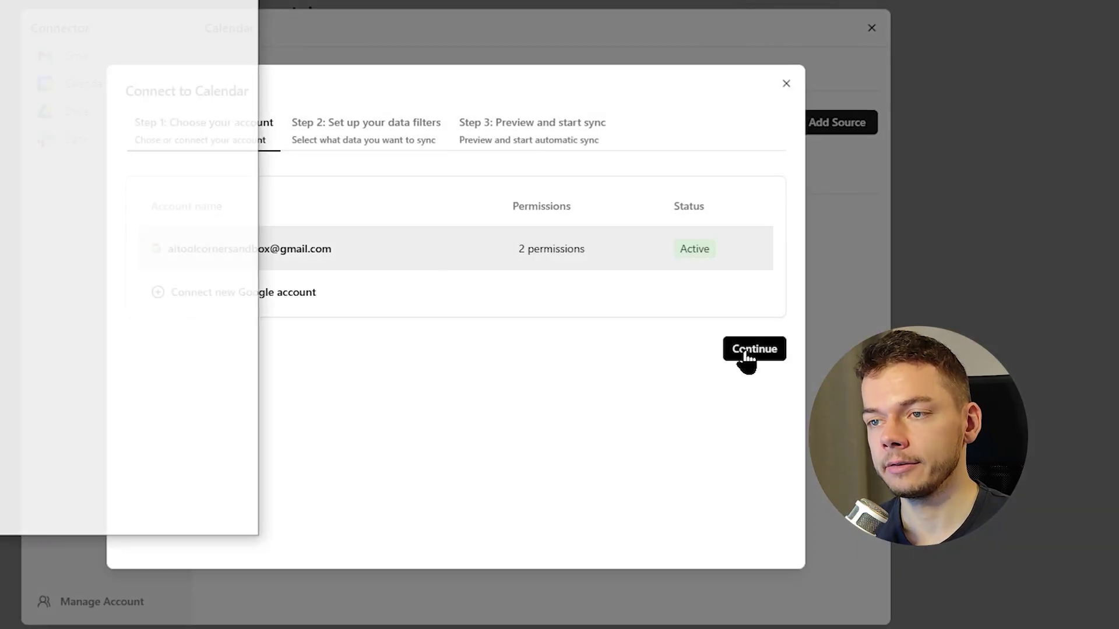
{"action": "left_click", "coordinate": [778, 425]}
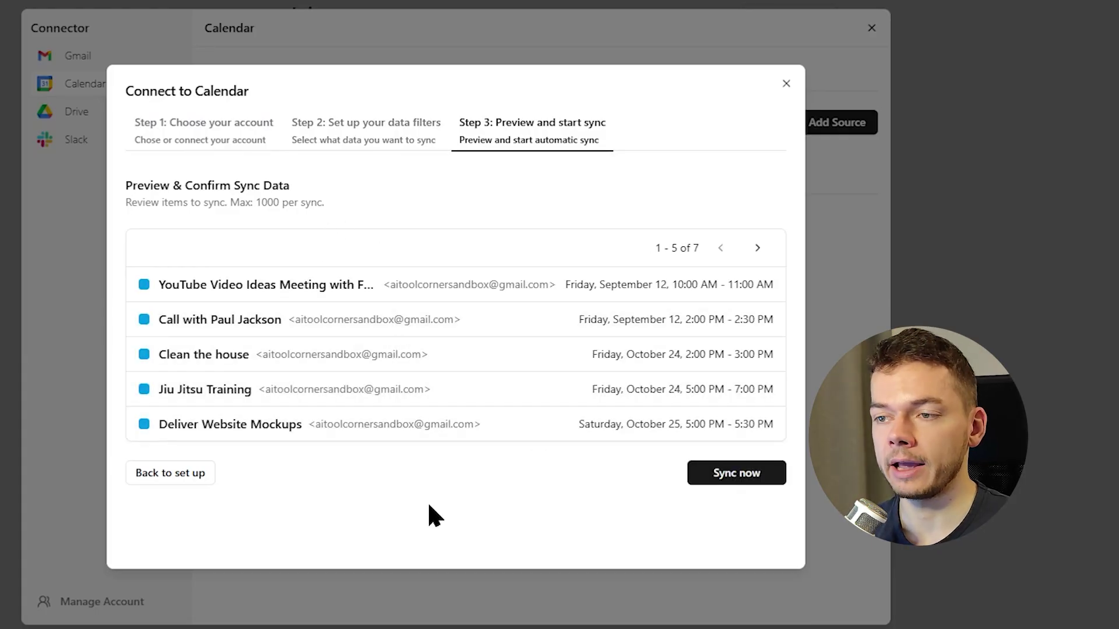
{"action": "left_click", "coordinate": [716, 478]}
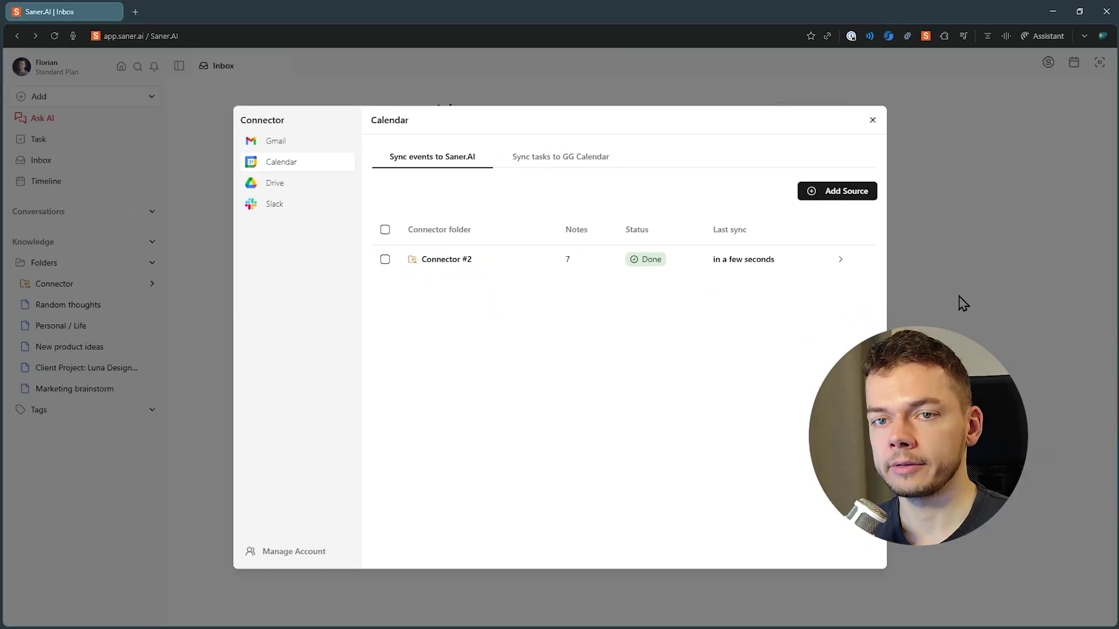
{"action": "left_click", "coordinate": [960, 301]}
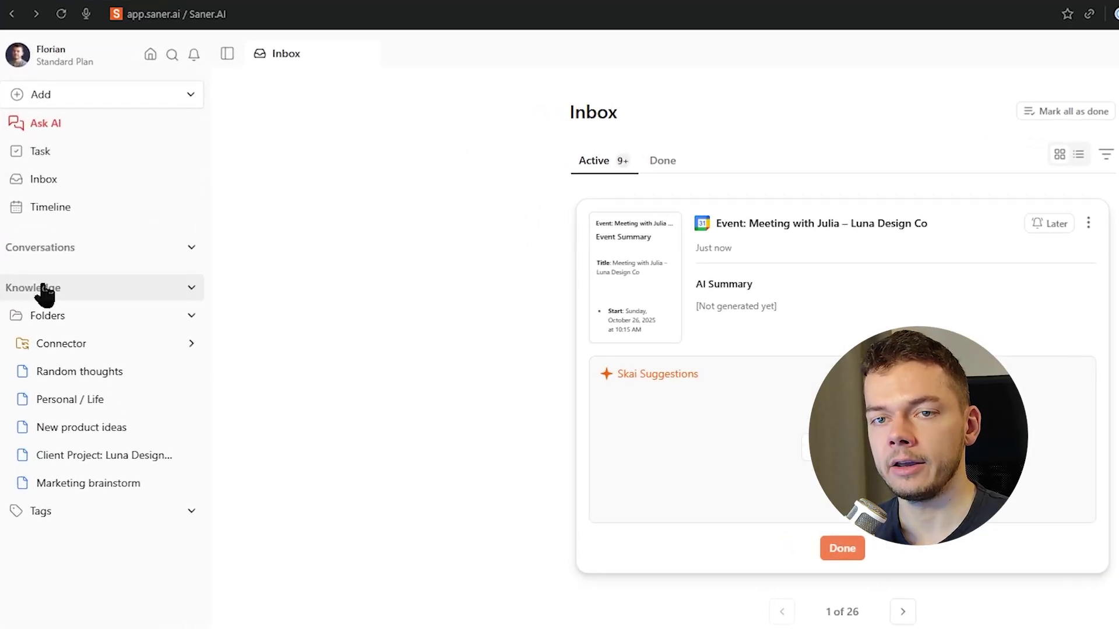
Look through the emails synced into the Gmail Connector #1 folder, including a Security alert message.
{"action": "left_click", "coordinate": [191, 344]}
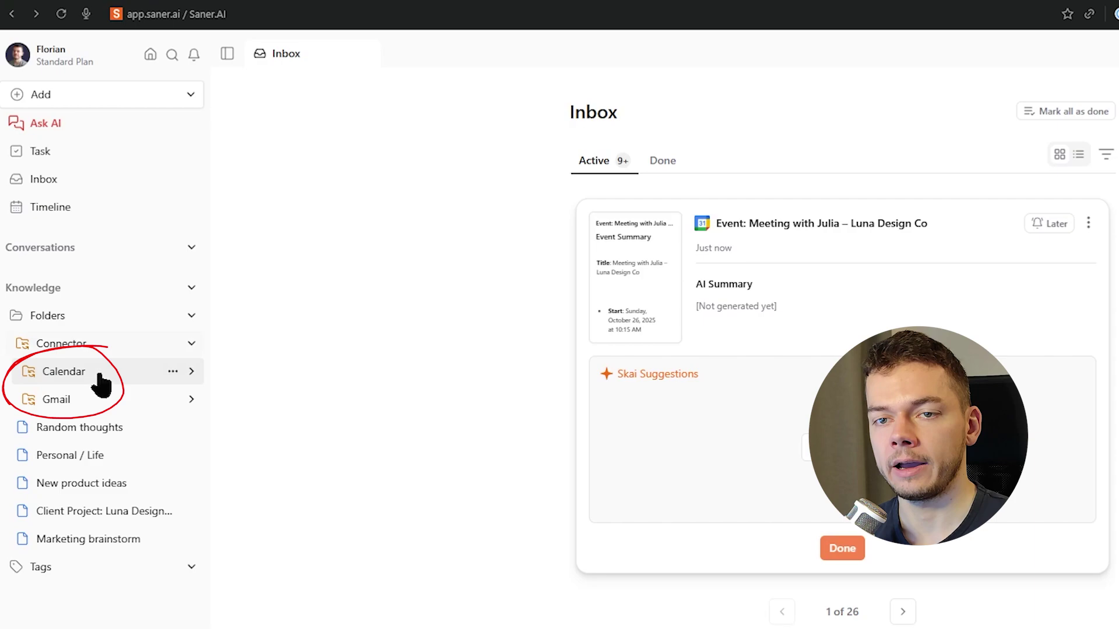
{"action": "left_click", "coordinate": [80, 408]}
{"action": "left_click", "coordinate": [82, 427]}
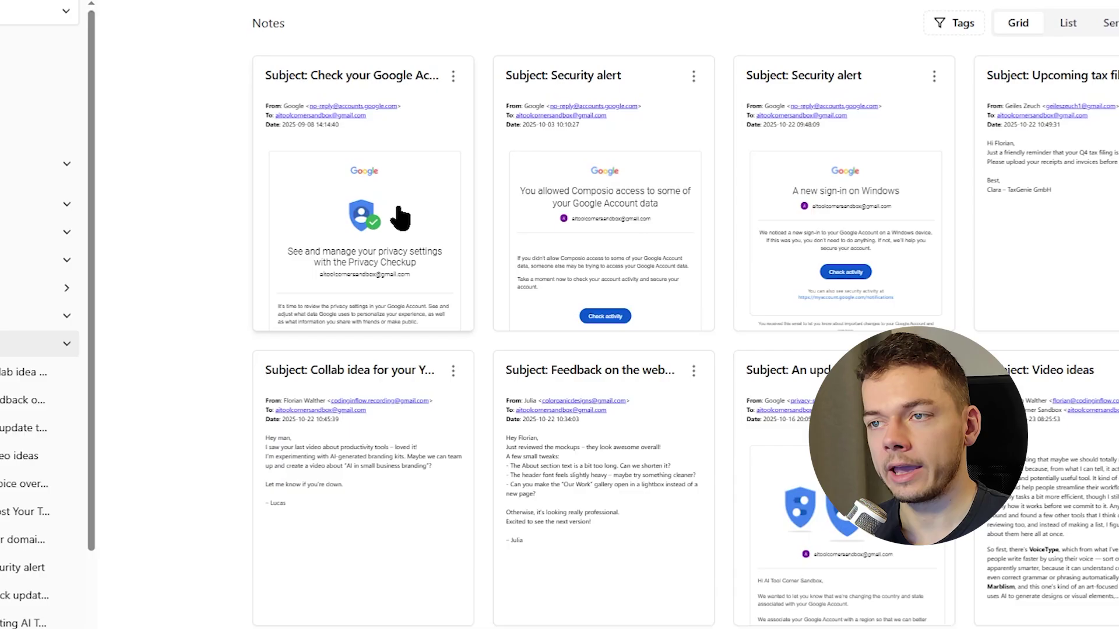
{"action": "left_click", "coordinate": [723, 120]}
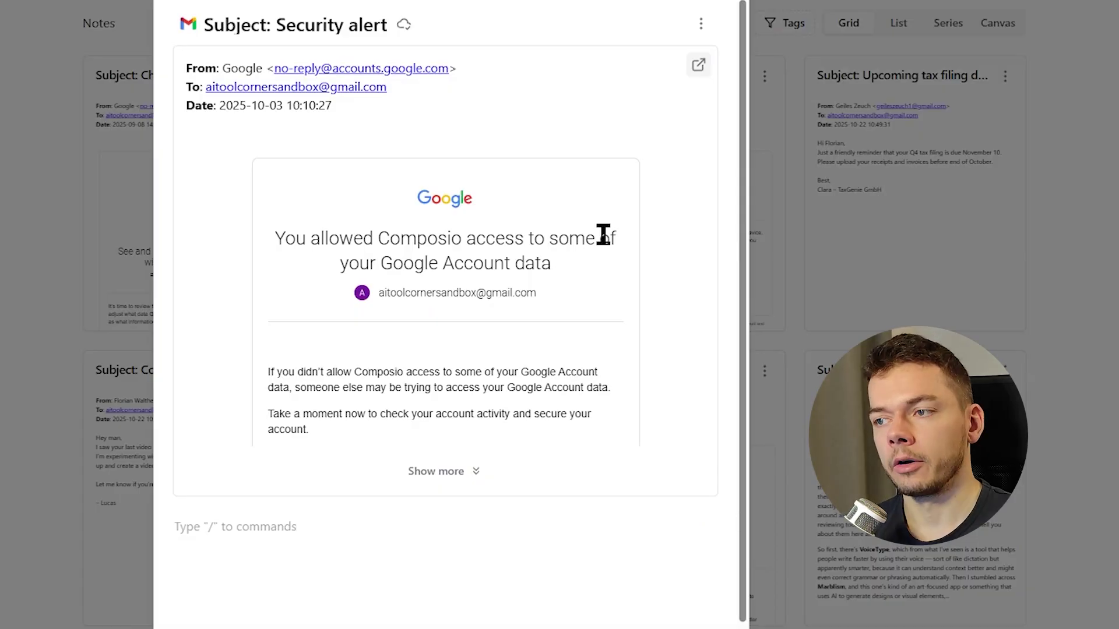
{"action": "left_click", "coordinate": [810, 317]}
{"action": "scroll", "coordinate": [694, 373], "scroll_direction": "down", "scroll_amount": 5}
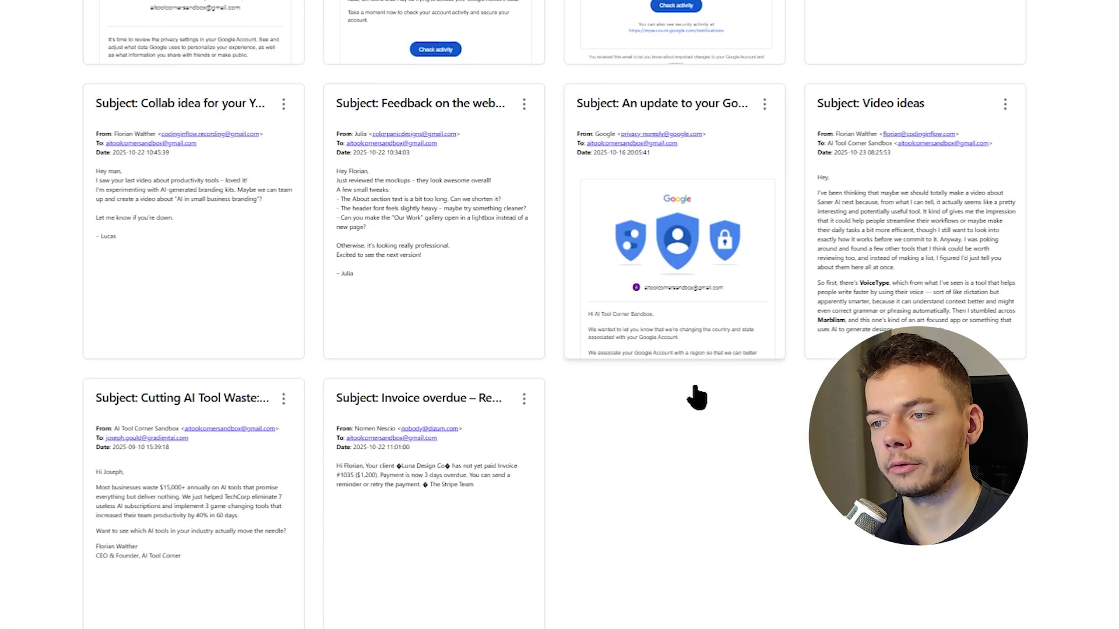
{"action": "scroll", "coordinate": [346, 160], "scroll_direction": "up", "scroll_amount": 3}
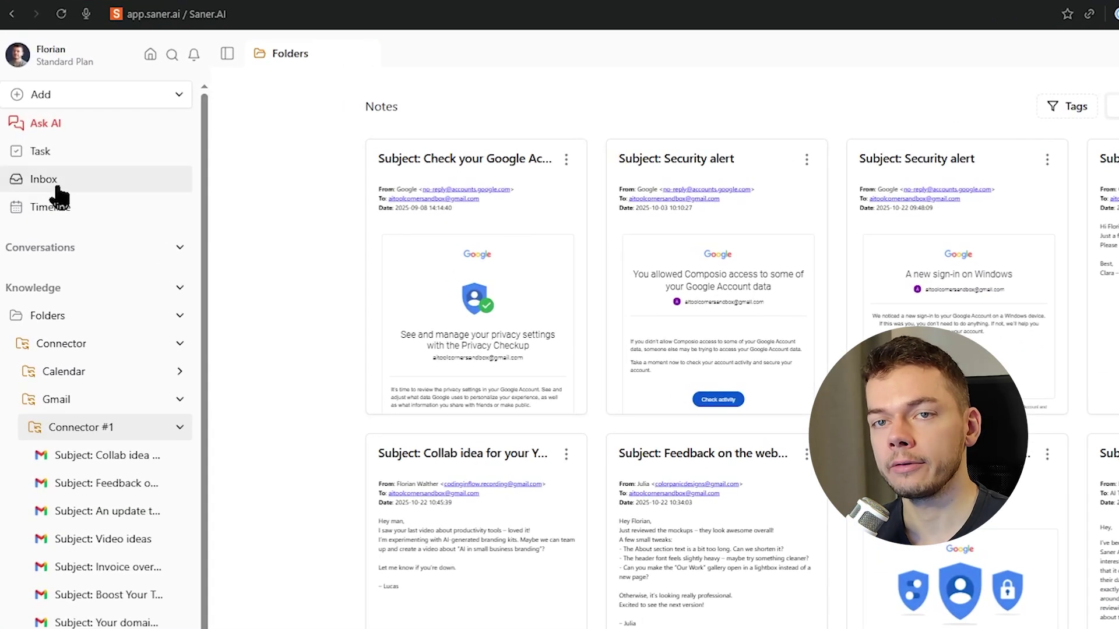
Review Skai's suggested tasks for the Luna Design Co meeting event in the inbox and apply them.
{"action": "left_click", "coordinate": [57, 188]}
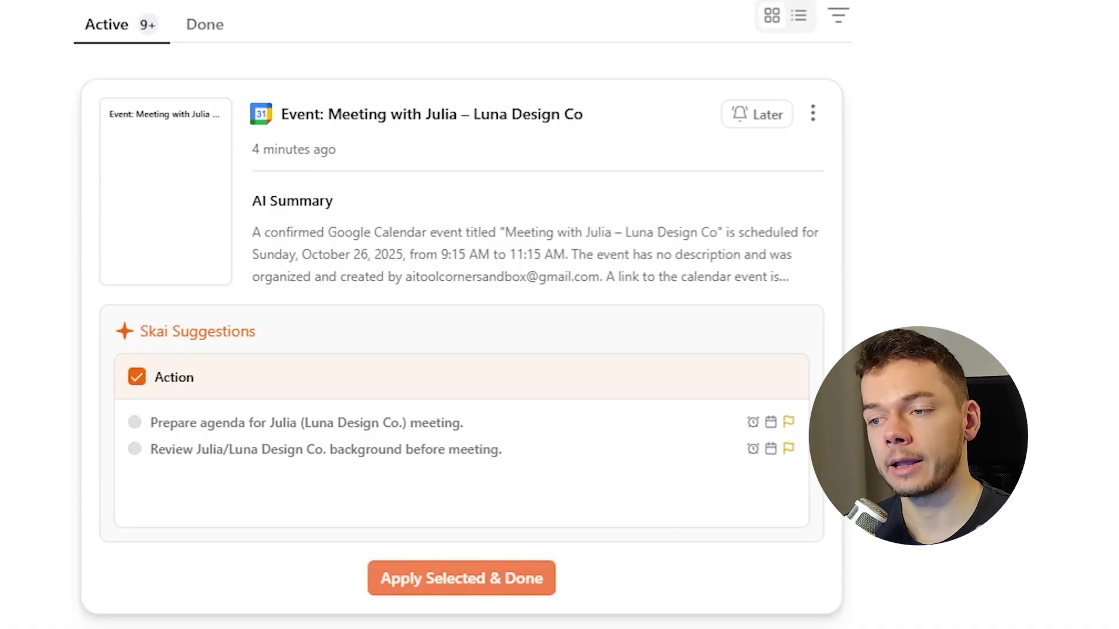
{"action": "left_click_drag", "start_coordinate": [217, 423], "coordinate": [465, 428]}
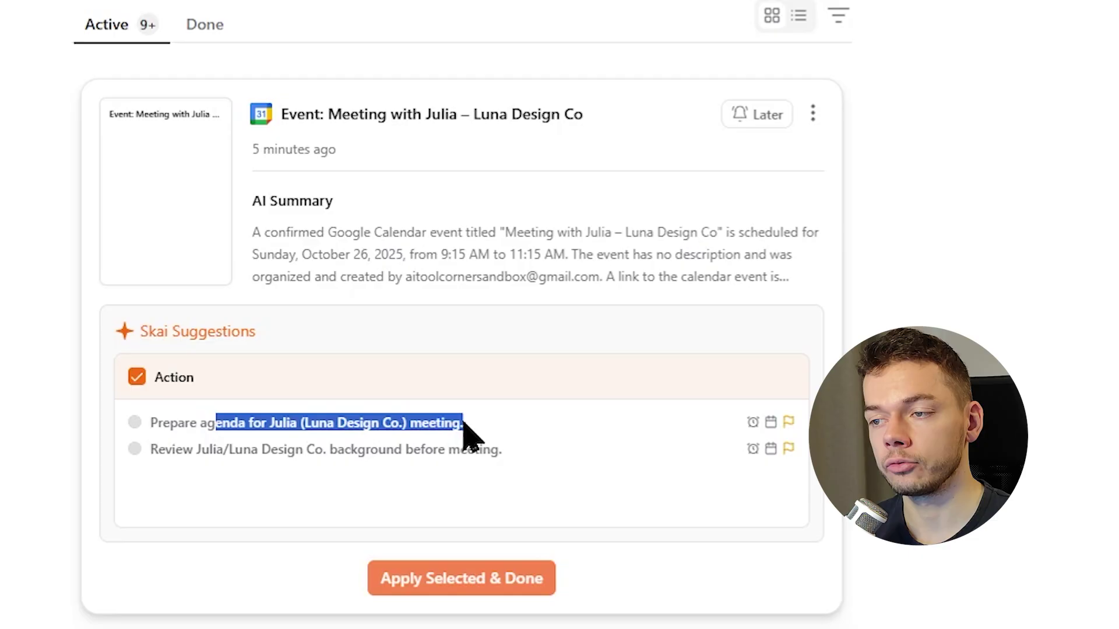
{"action": "left_click_drag", "start_coordinate": [173, 449], "coordinate": [467, 452]}
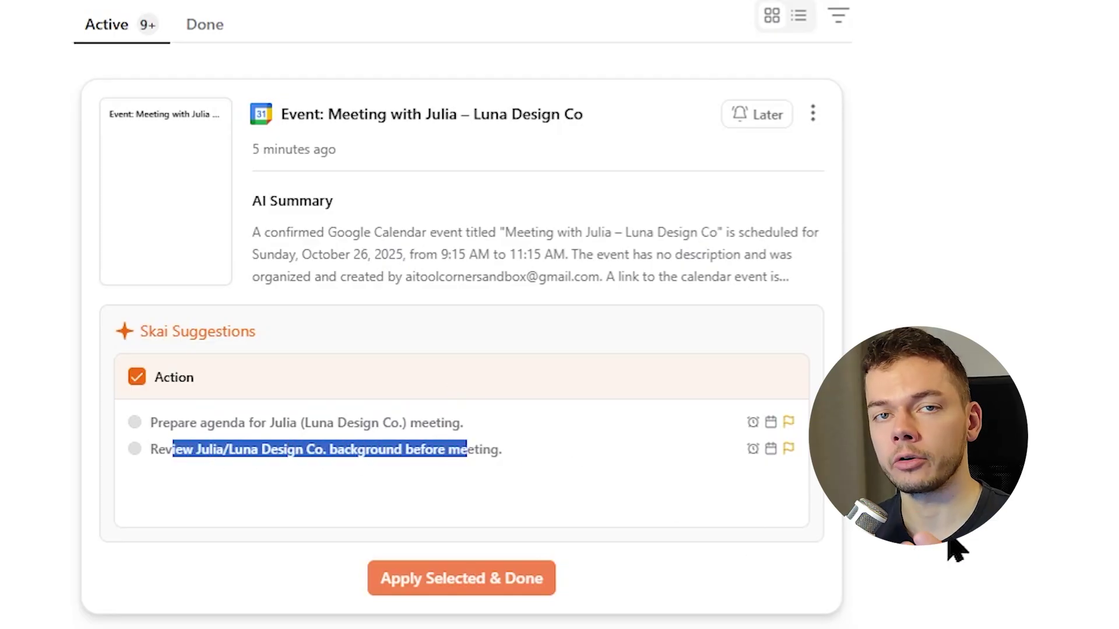
{"action": "left_click", "coordinate": [982, 520]}
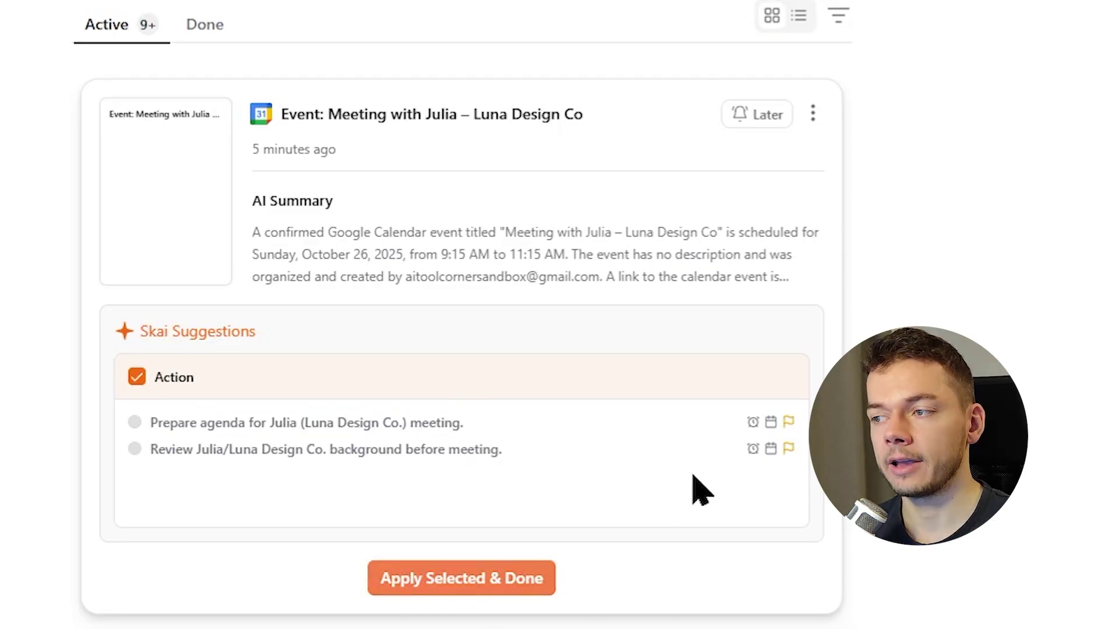
{"action": "left_click", "coordinate": [783, 379]}
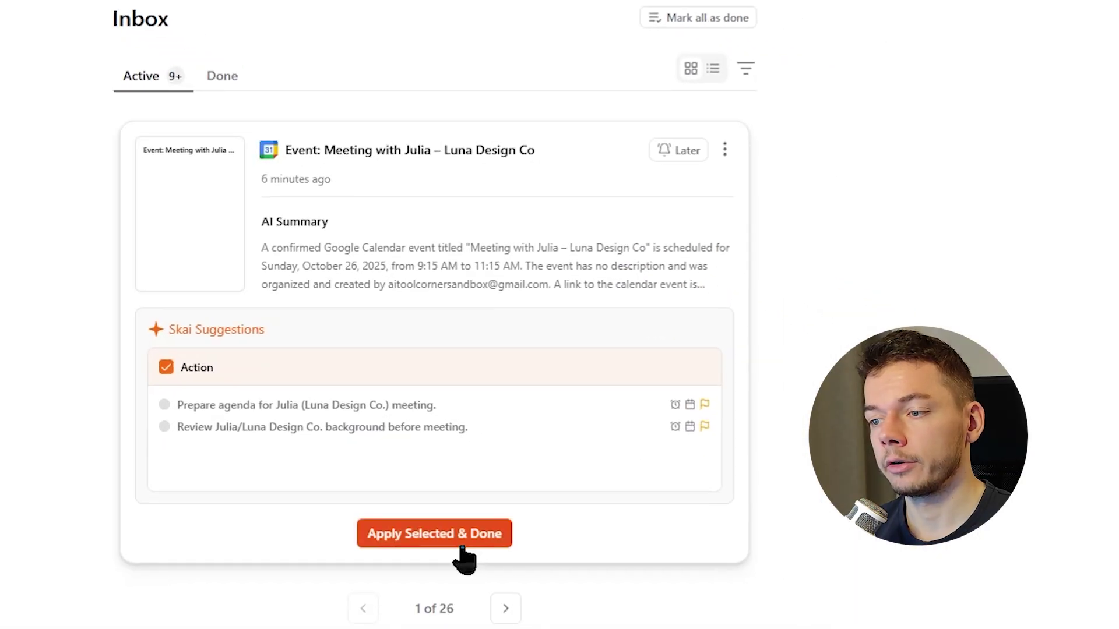
{"action": "left_click", "coordinate": [463, 542]}
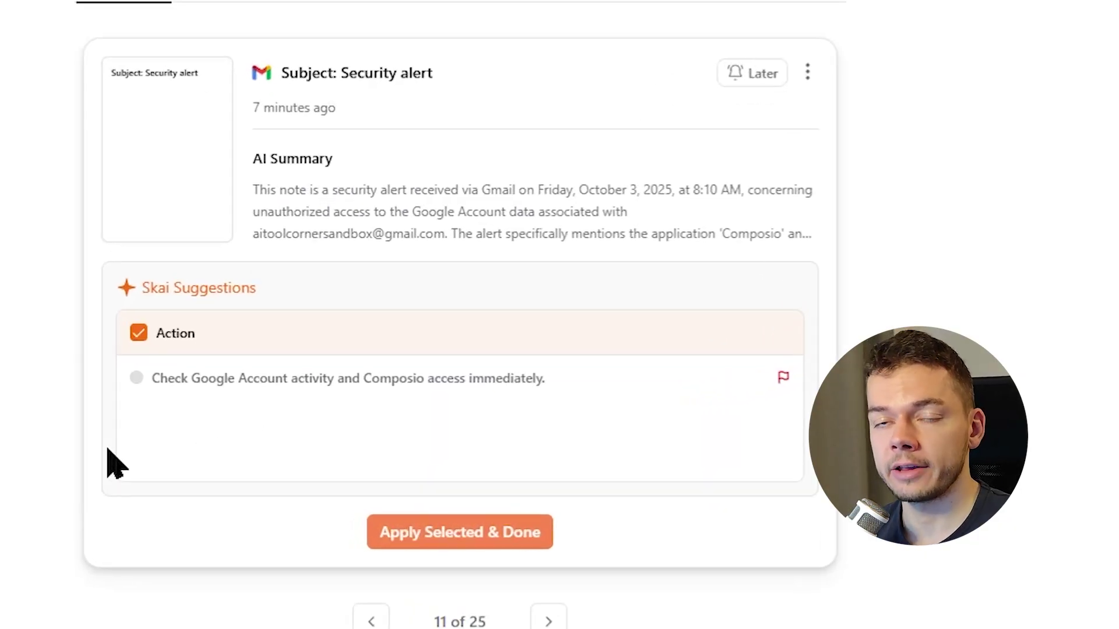
Review and apply Skai's suggested action for the Security alert email about Composio access.
{"action": "left_click_drag", "start_coordinate": [282, 379], "coordinate": [495, 378]}
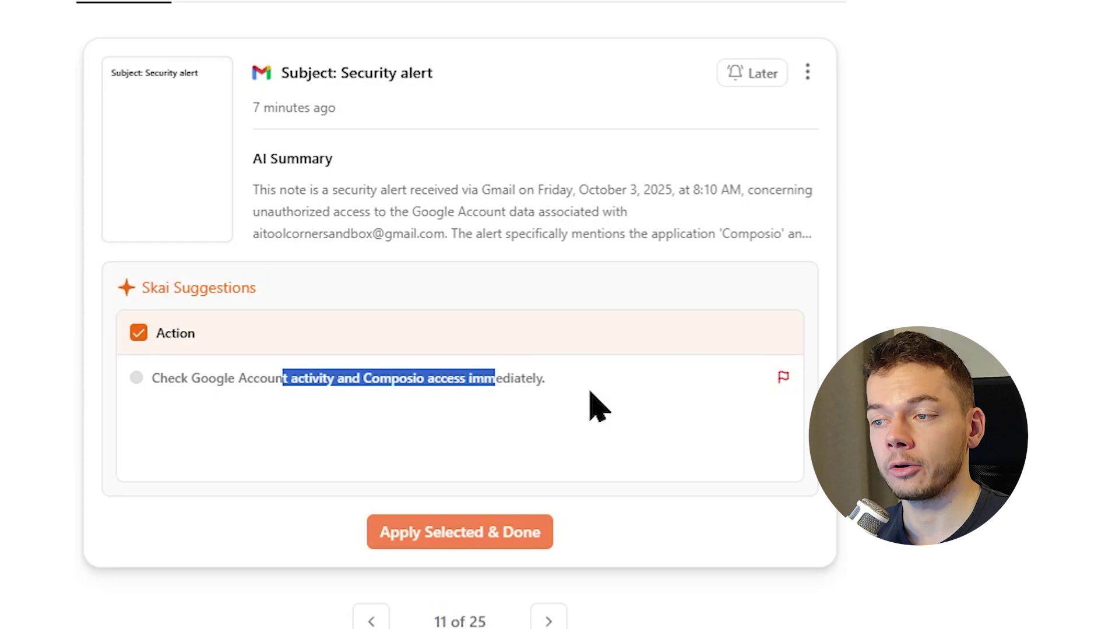
{"action": "left_click", "coordinate": [589, 406]}
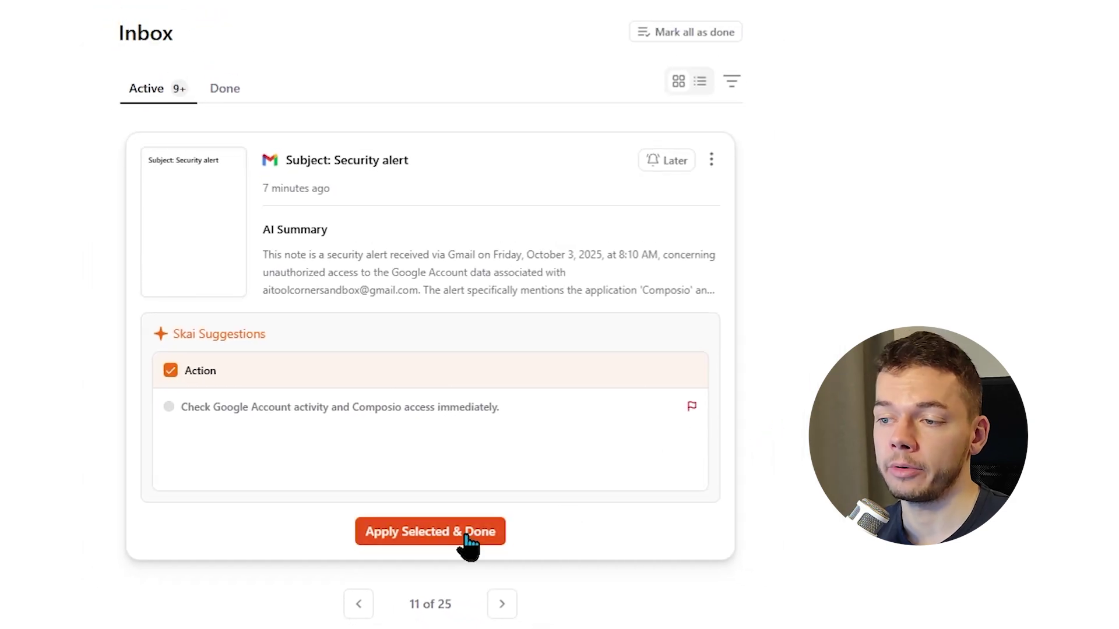
{"action": "left_click", "coordinate": [469, 540]}
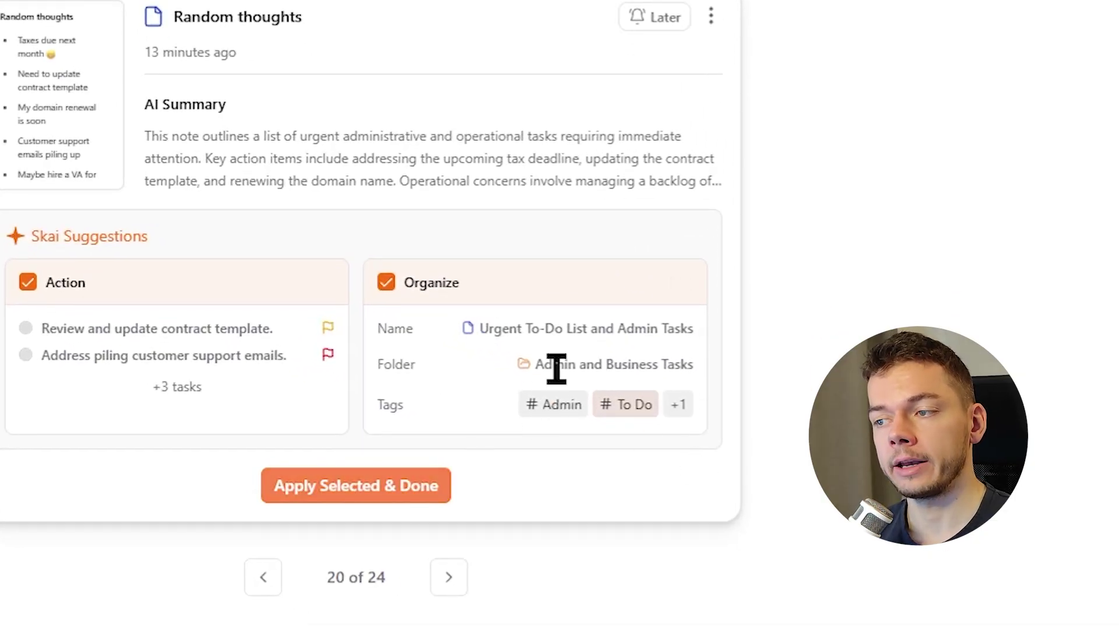
Apply Skai's Action and Organize suggestions to the notes Random thoughts, New product ideas and Personal / Life.
{"action": "left_click", "coordinate": [353, 497]}
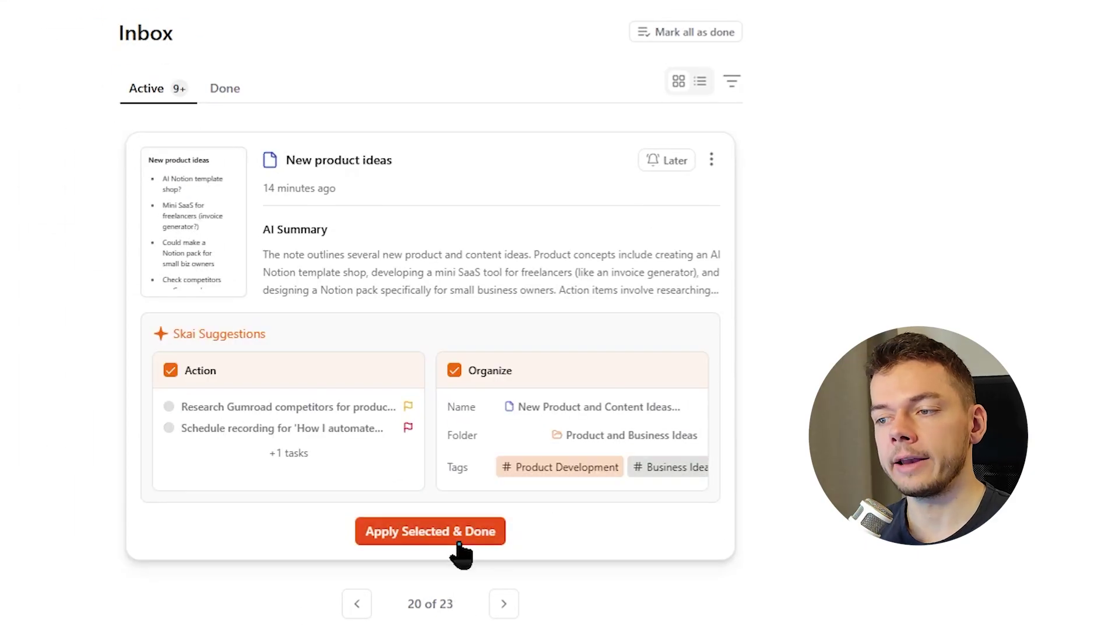
{"action": "left_click", "coordinate": [449, 534]}
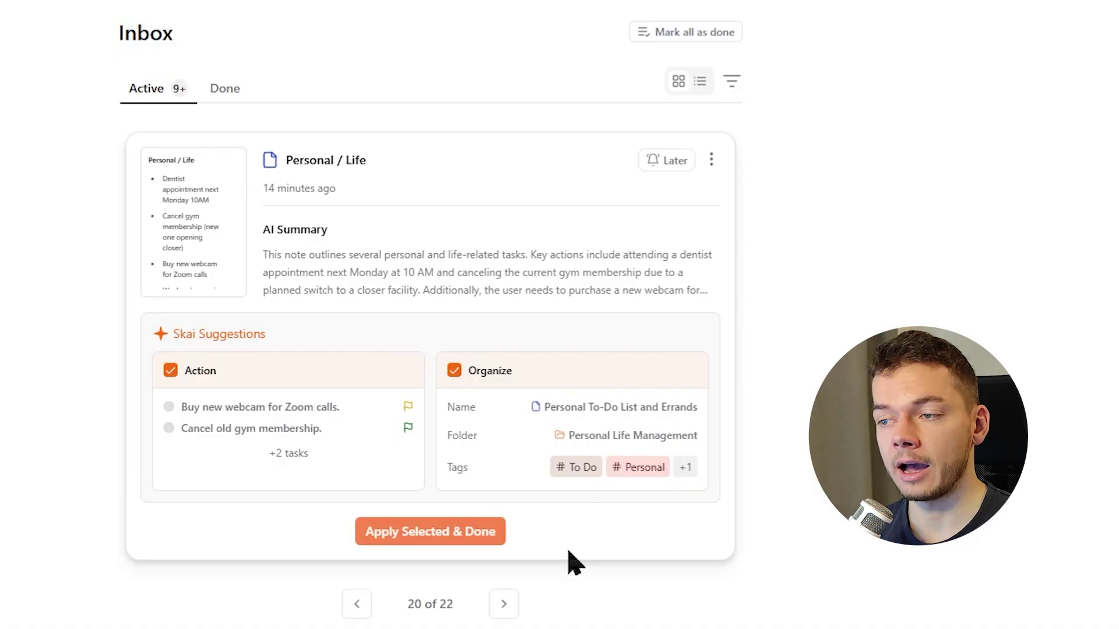
{"action": "left_click", "coordinate": [469, 542]}
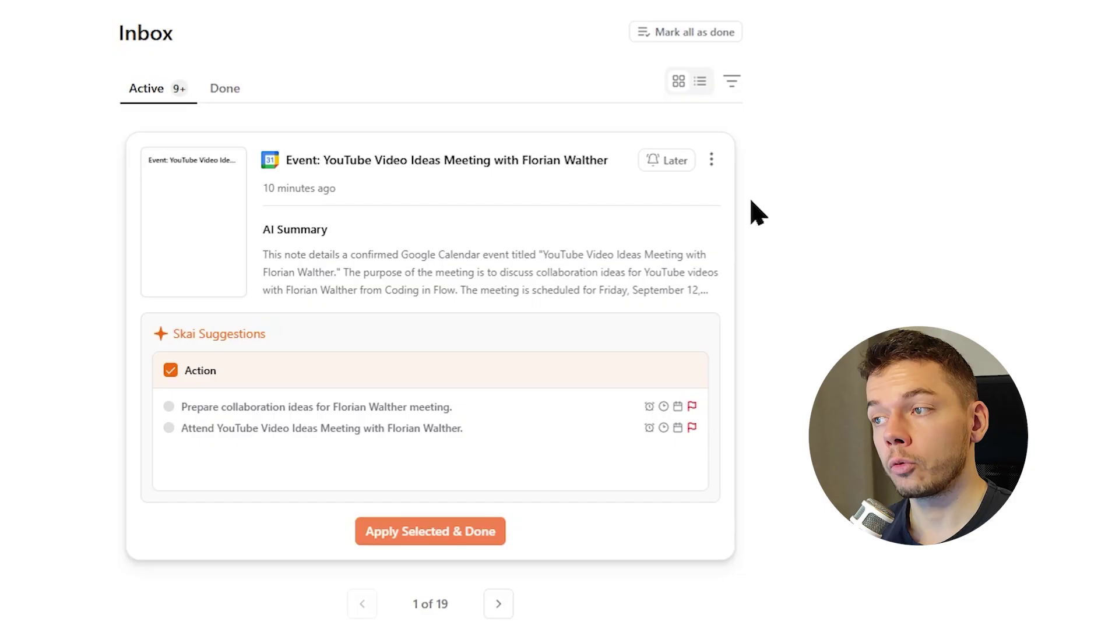
Postpone the YouTube Video Ideas Meeting event in the inbox until tomorrow.
{"action": "left_click", "coordinate": [665, 162]}
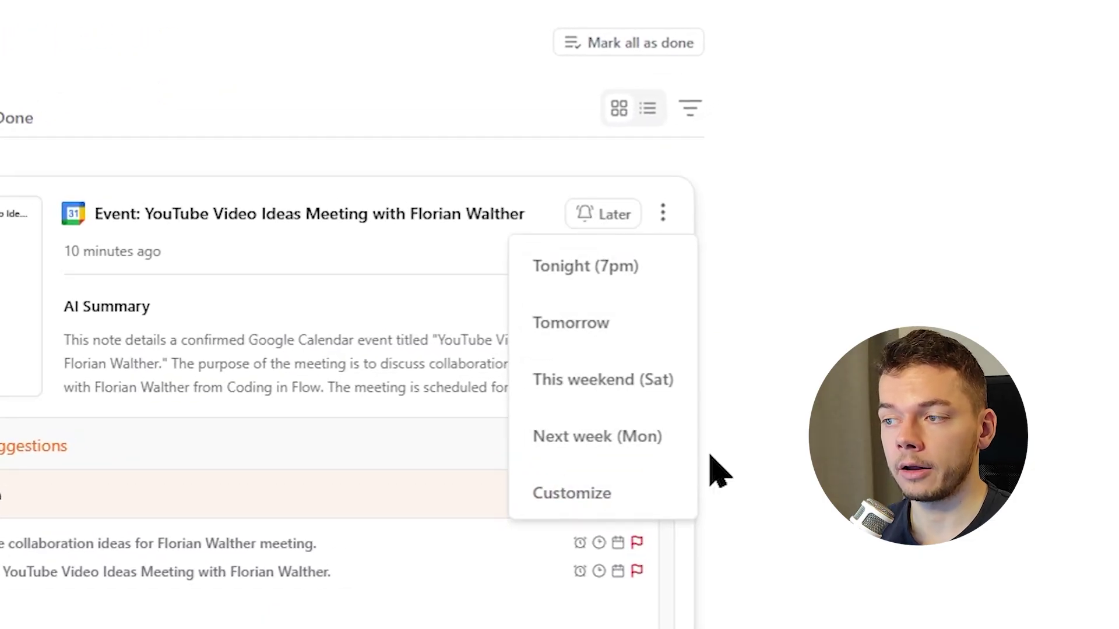
{"action": "left_click", "coordinate": [603, 324]}
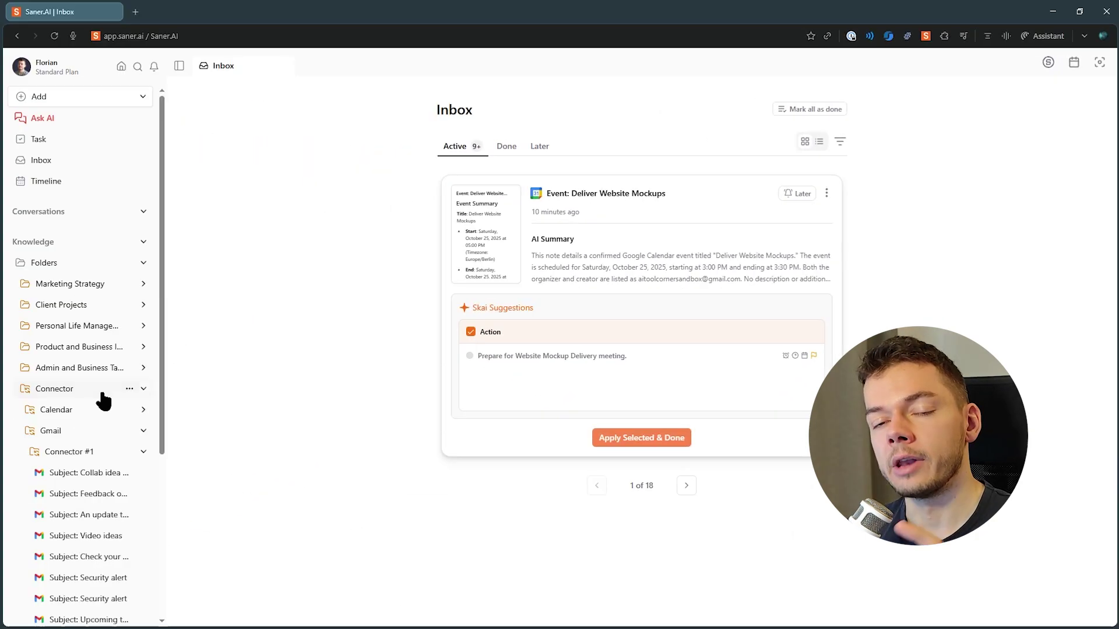
Expand the Personal Life Management folder and review the Others group in the task list.
{"action": "left_click", "coordinate": [180, 400]}
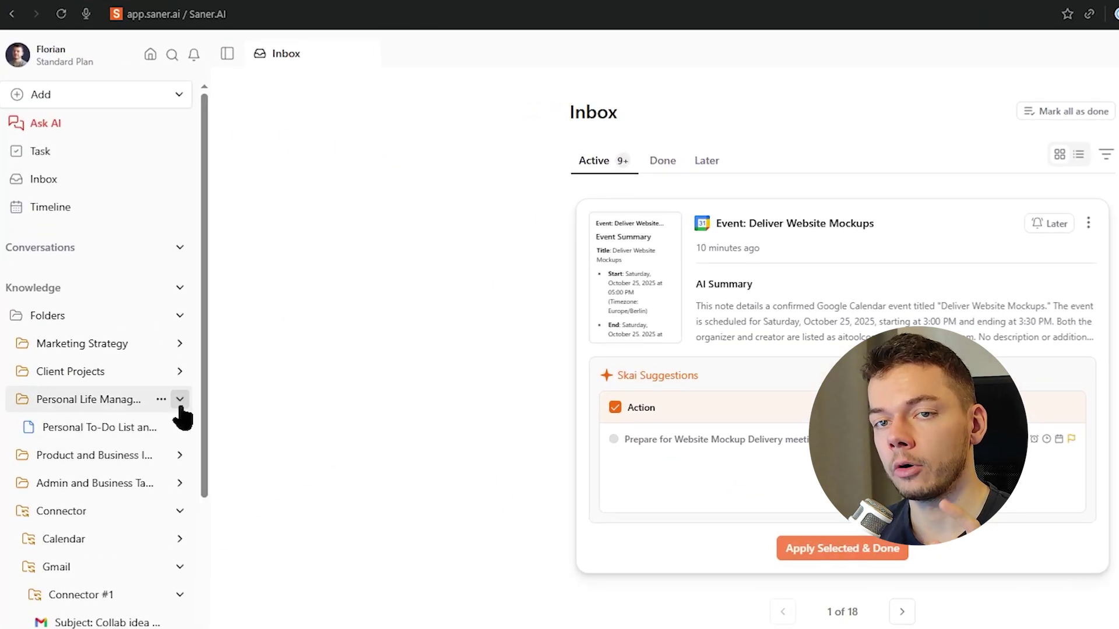
{"action": "left_click", "coordinate": [59, 154]}
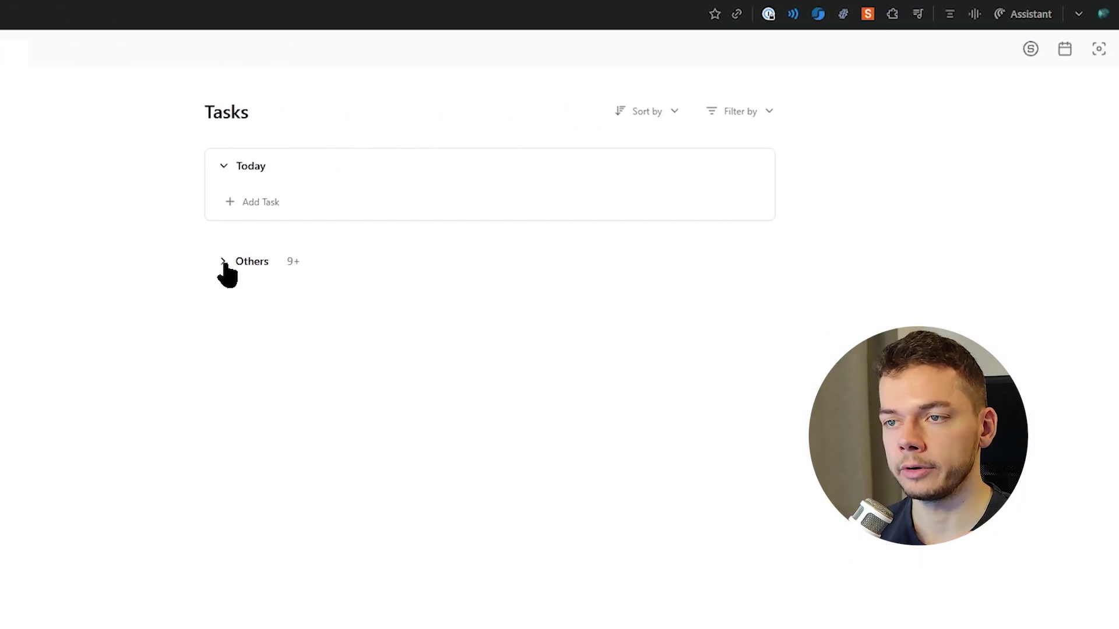
{"action": "left_click", "coordinate": [224, 262]}
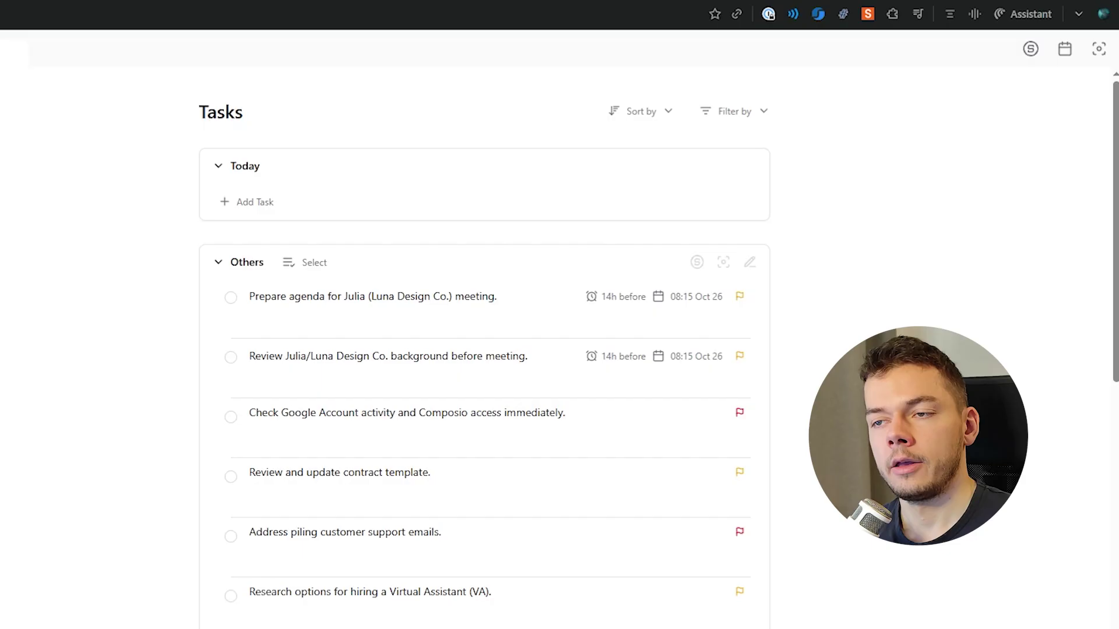
Review the Timeline calendar for 2025-10-24 and 2025-10-25 and compare it with the week in Google Calendar.
{"action": "left_click", "coordinate": [56, 208]}
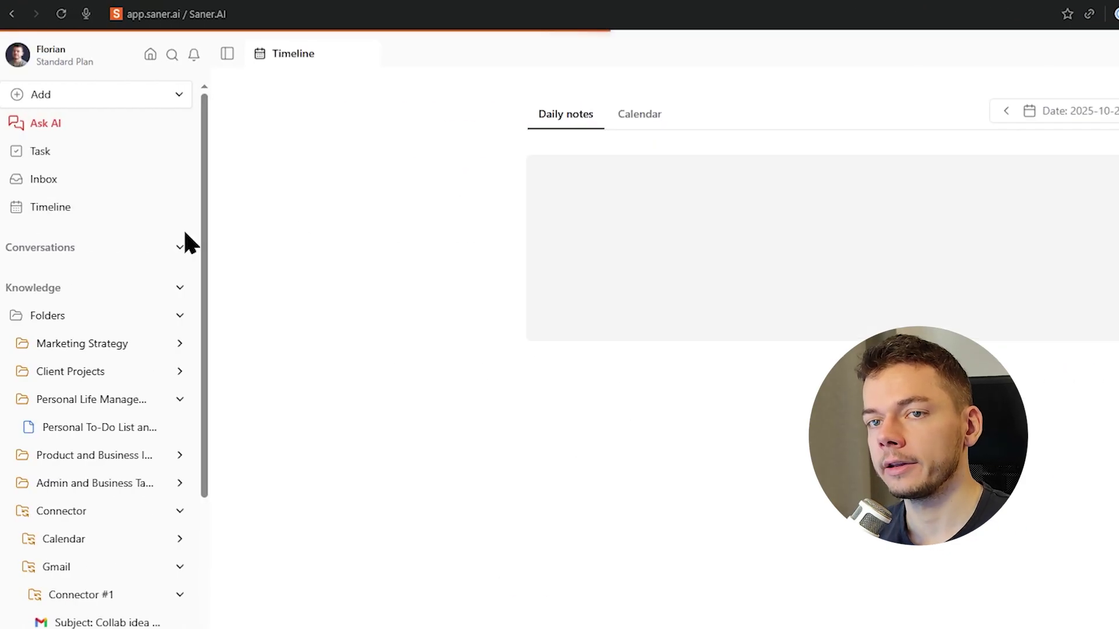
{"action": "left_click", "coordinate": [644, 117]}
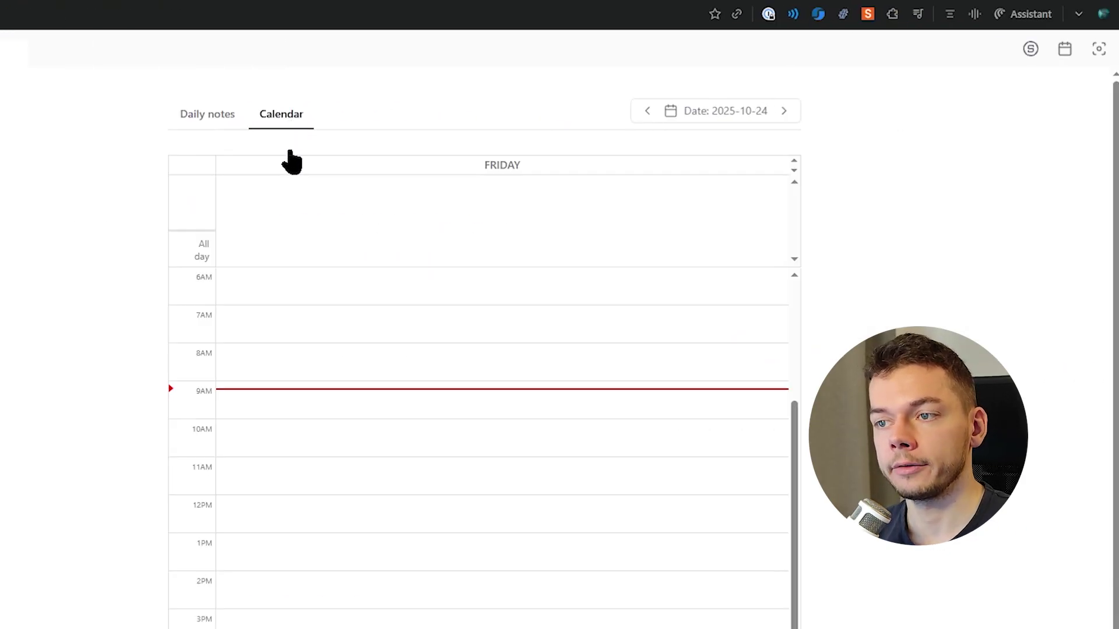
{"action": "scroll", "coordinate": [541, 520], "scroll_direction": "down", "scroll_amount": 5}
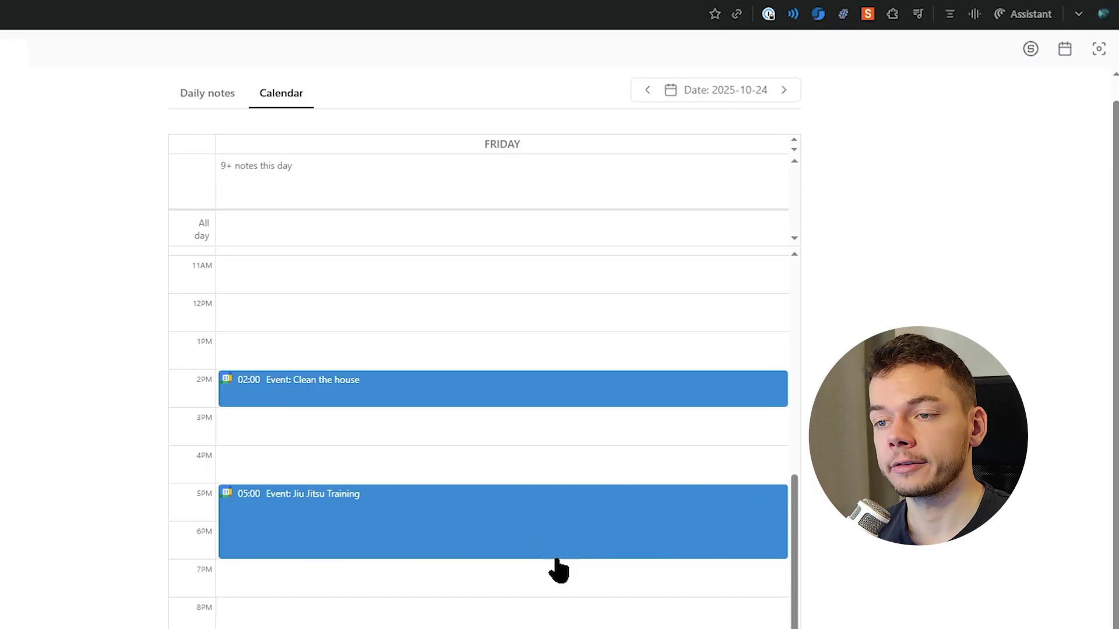
{"action": "left_click", "coordinate": [783, 93]}
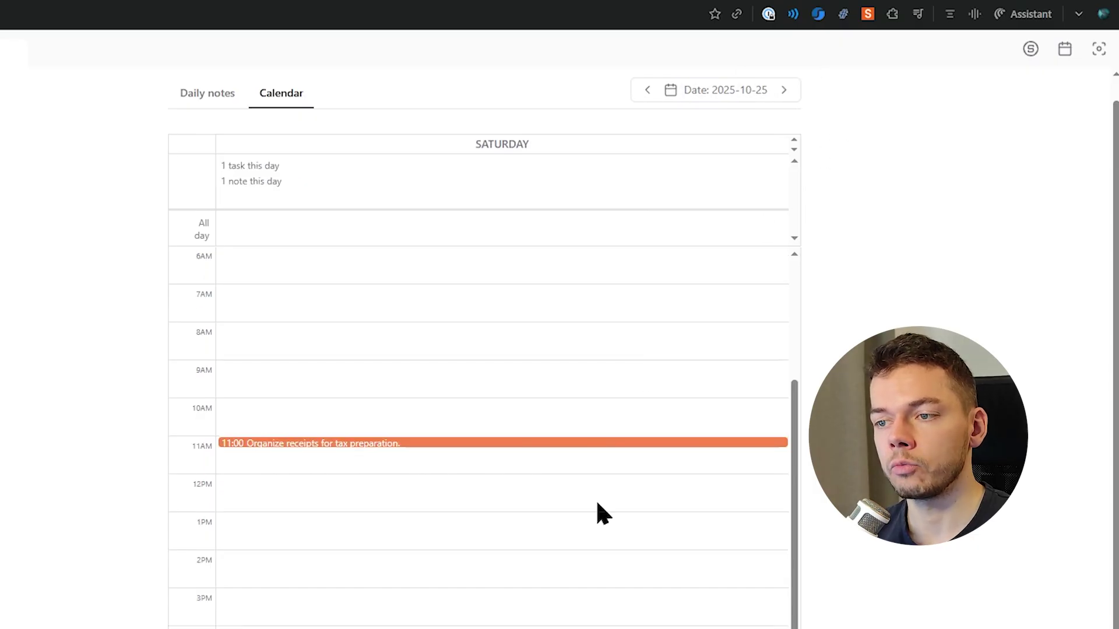
{"action": "scroll", "coordinate": [515, 481], "scroll_direction": "down", "scroll_amount": 3}
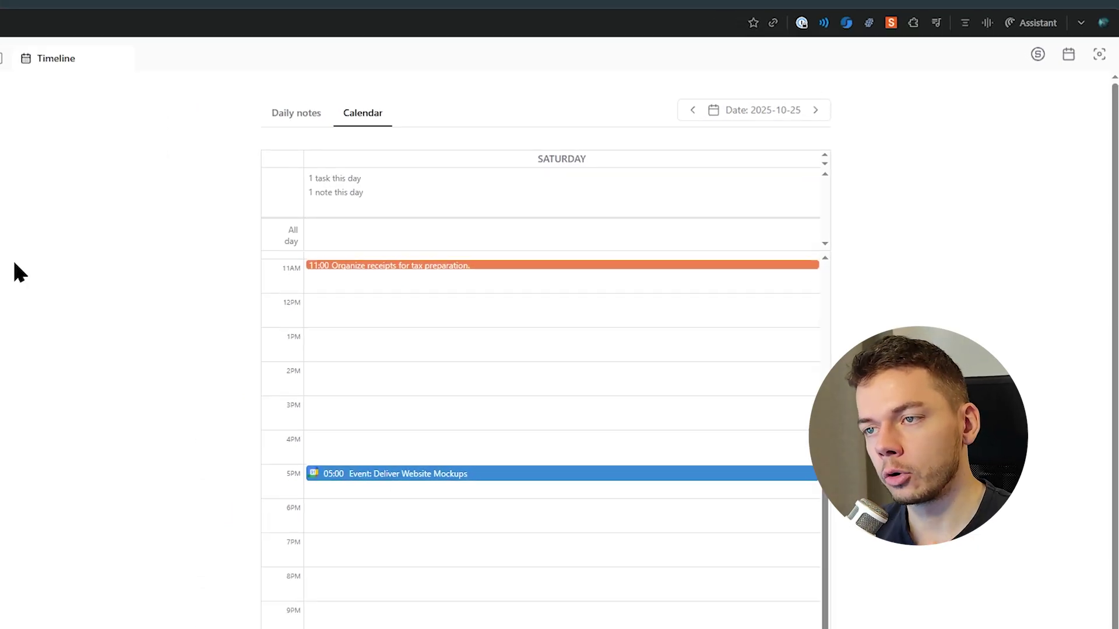
{"action": "key", "text": "alt+Tab"}
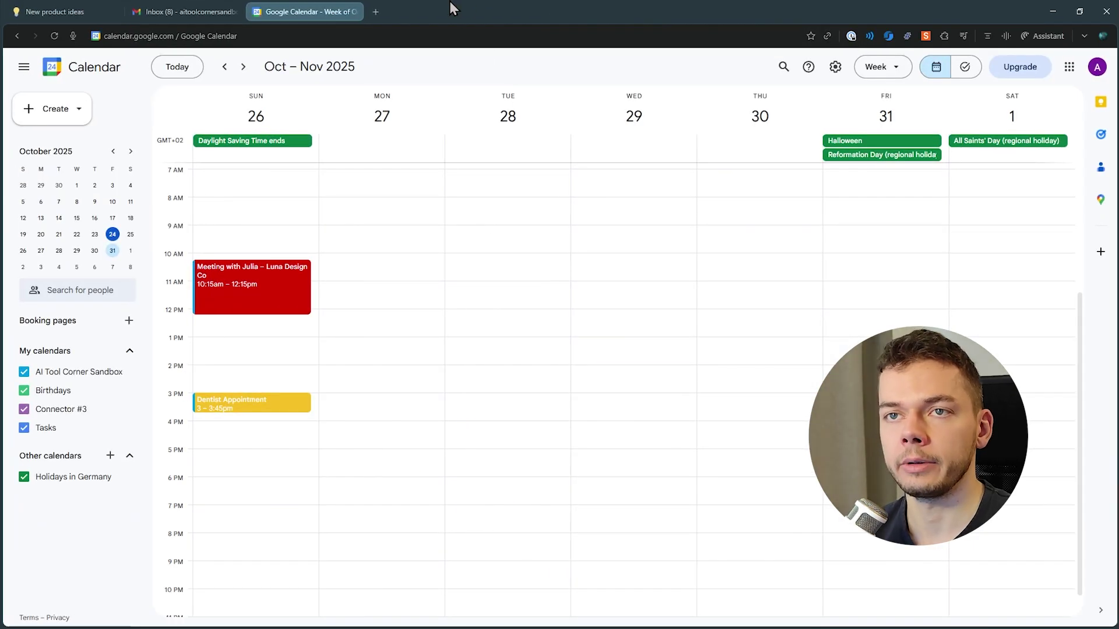
{"action": "key", "text": "alt+Tab"}
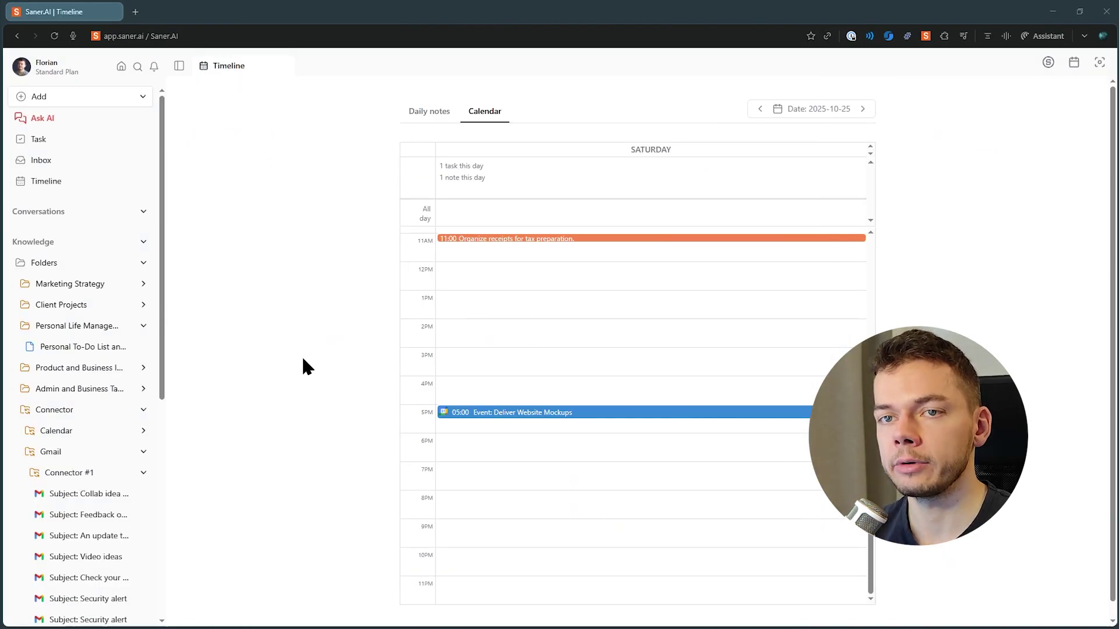
Add a Calendar connector source for syncing tasks to GG Calendar, using the already connected Google account.
{"action": "left_click", "coordinate": [117, 98]}
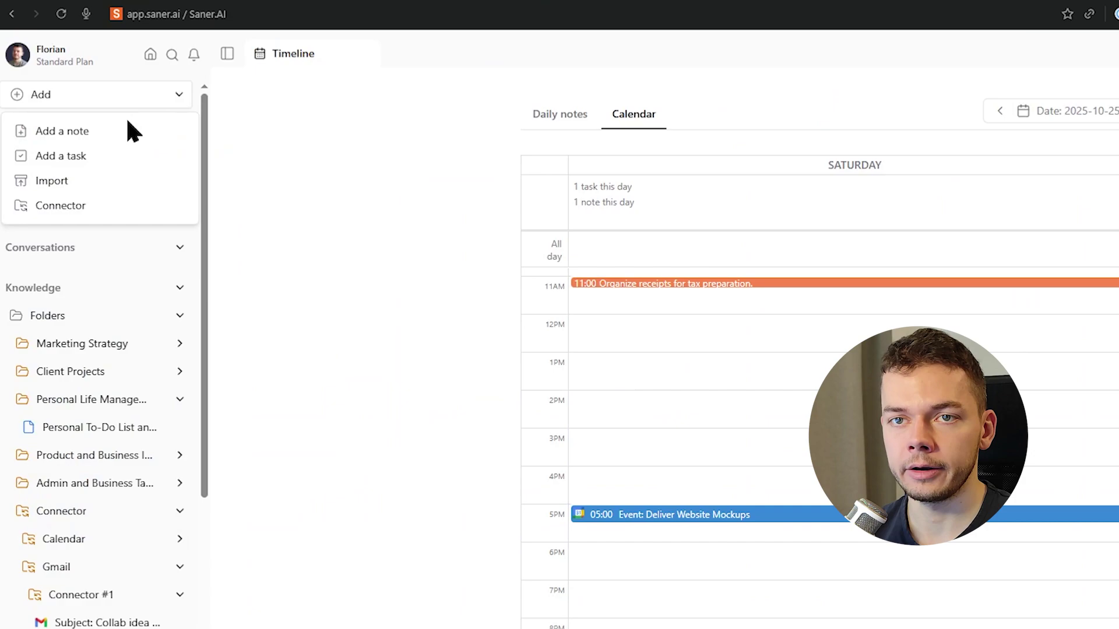
{"action": "left_click", "coordinate": [71, 205]}
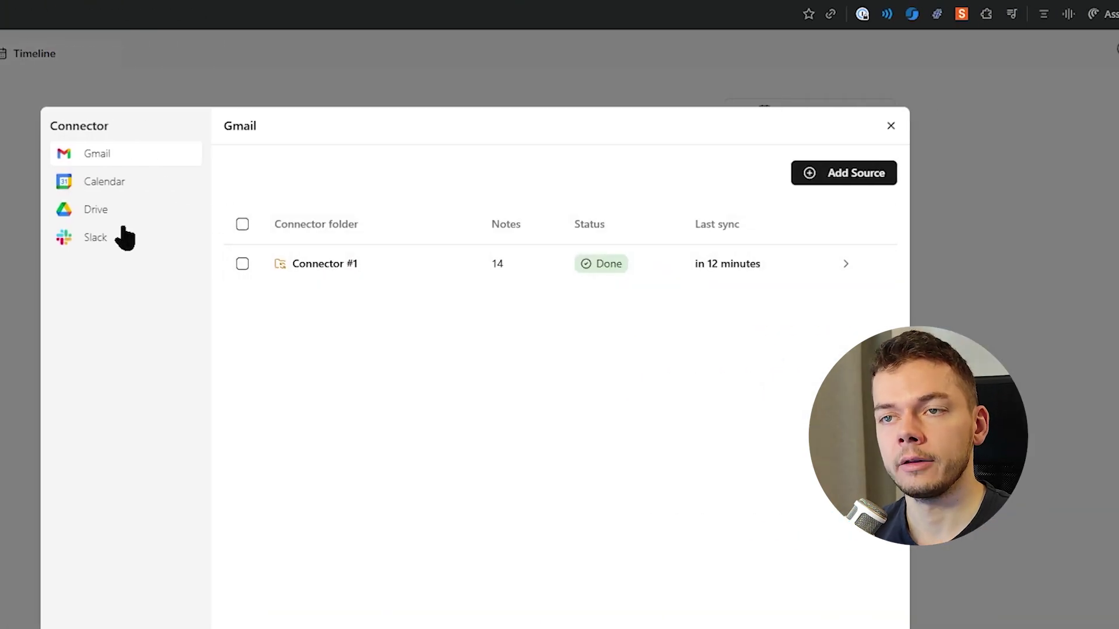
{"action": "left_click", "coordinate": [108, 185]}
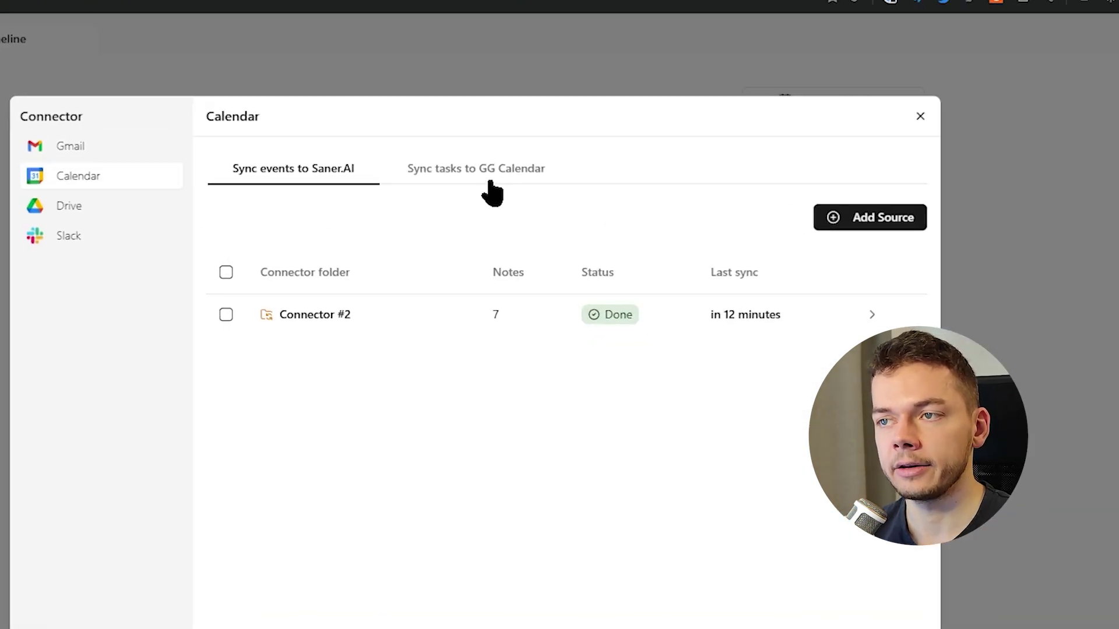
{"action": "left_click", "coordinate": [459, 158]}
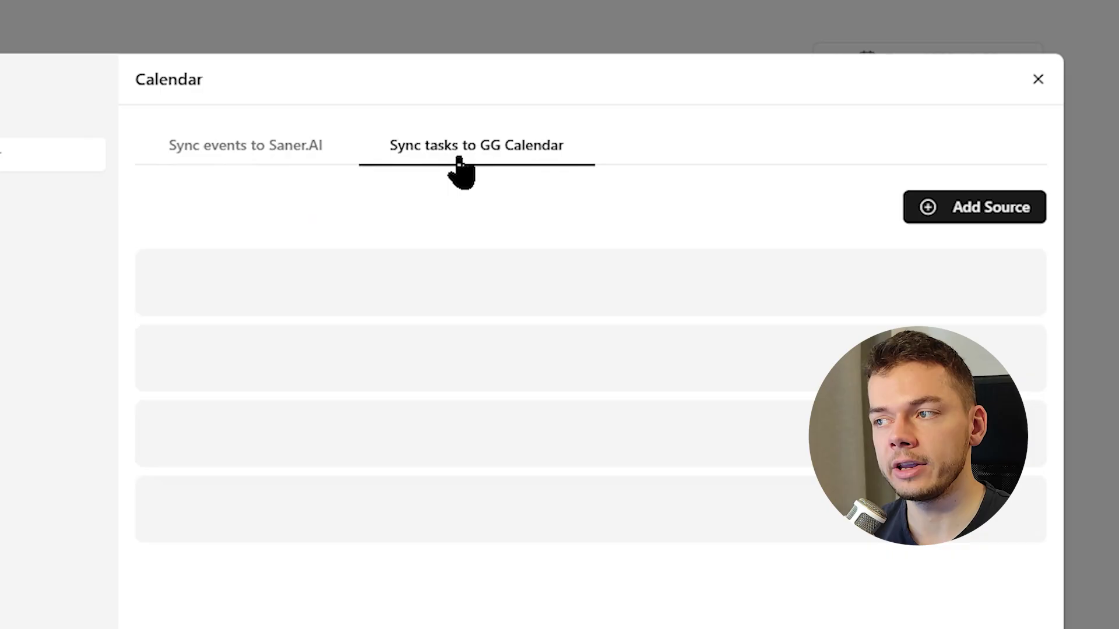
{"action": "left_click", "coordinate": [967, 207]}
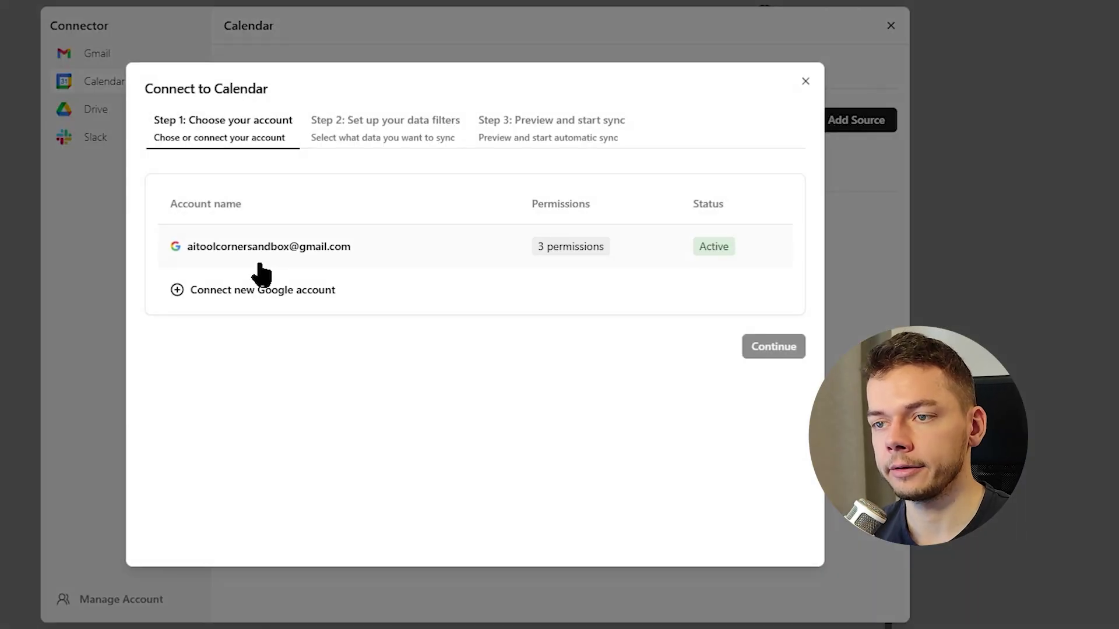
{"action": "left_click", "coordinate": [259, 265]}
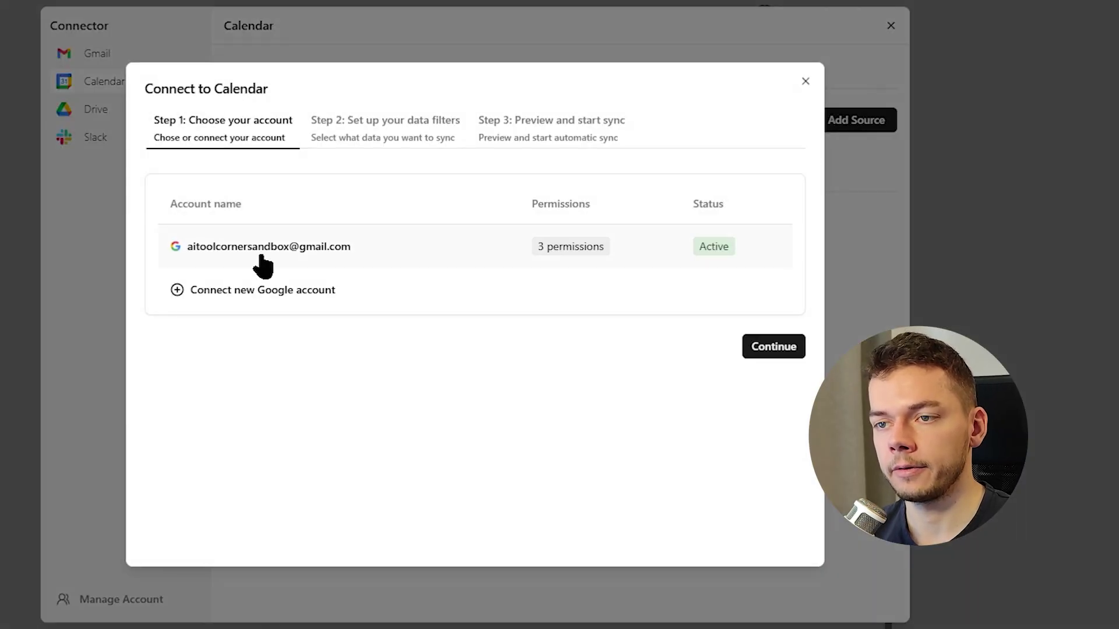
{"action": "key", "text": "Return"}
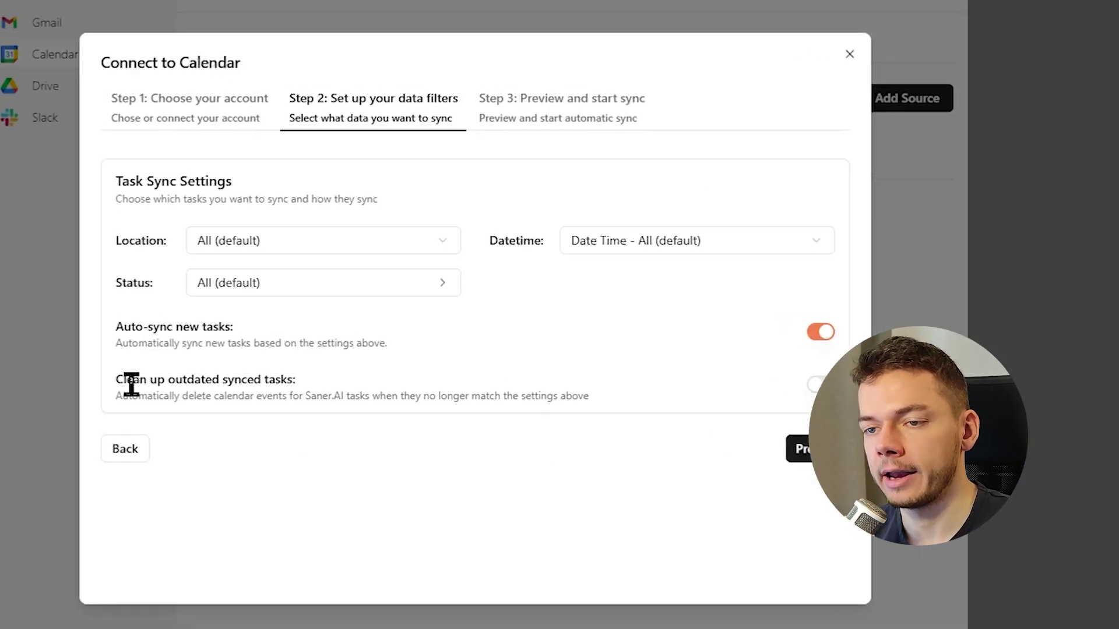
Preview the tasks with the default filters and auto-sync of new tasks enabled, and start the sync.
{"action": "left_click_drag", "start_coordinate": [158, 368], "coordinate": [317, 369]}
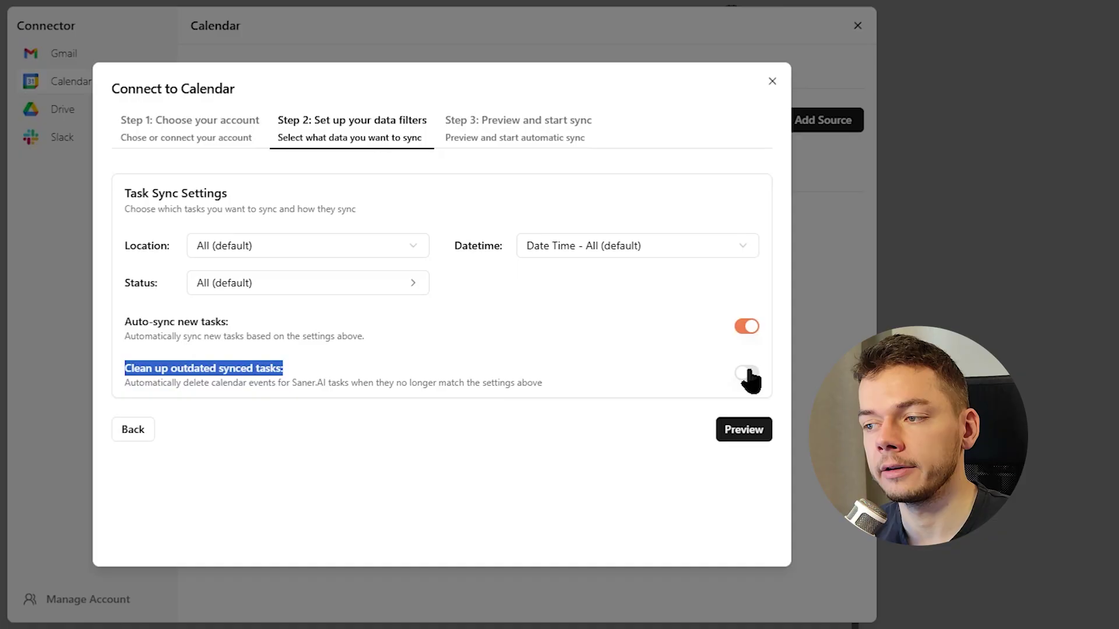
{"action": "left_click", "coordinate": [753, 433]}
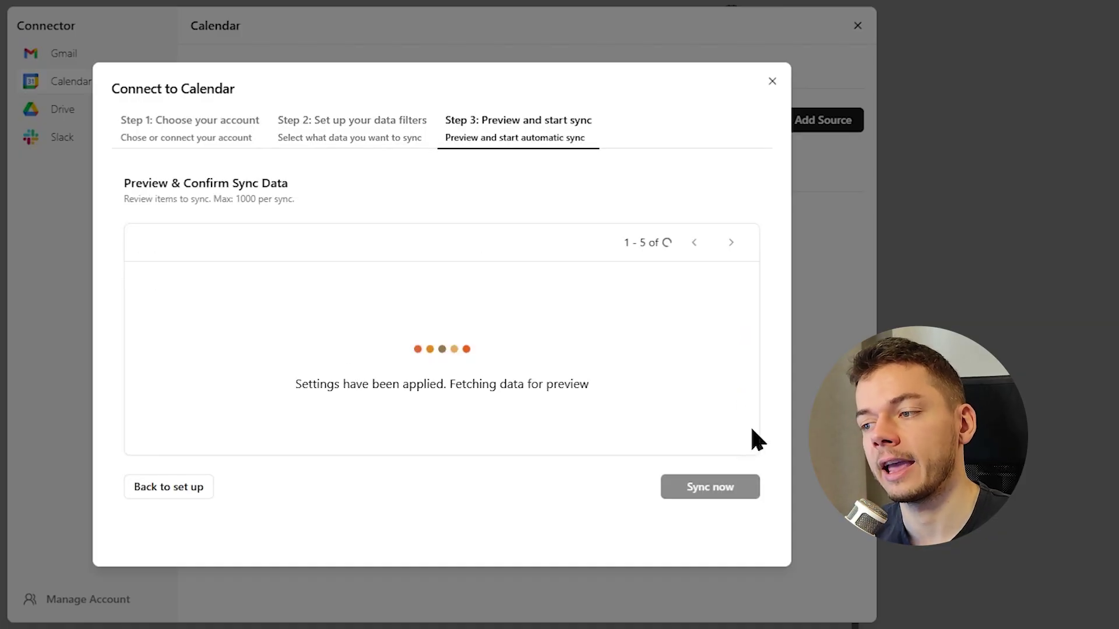
{"action": "left_click", "coordinate": [695, 489]}
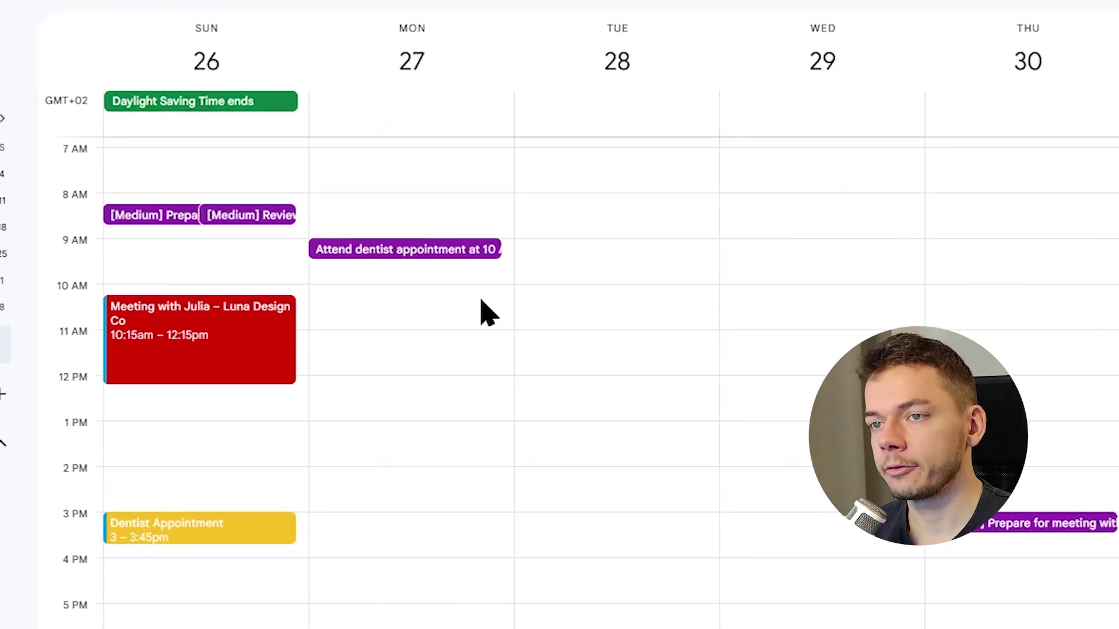
Inspect the synced dentist appointment task on October 27 in Google Calendar, return to Saner.AI and close the connector settings.
{"action": "left_click", "coordinate": [404, 248]}
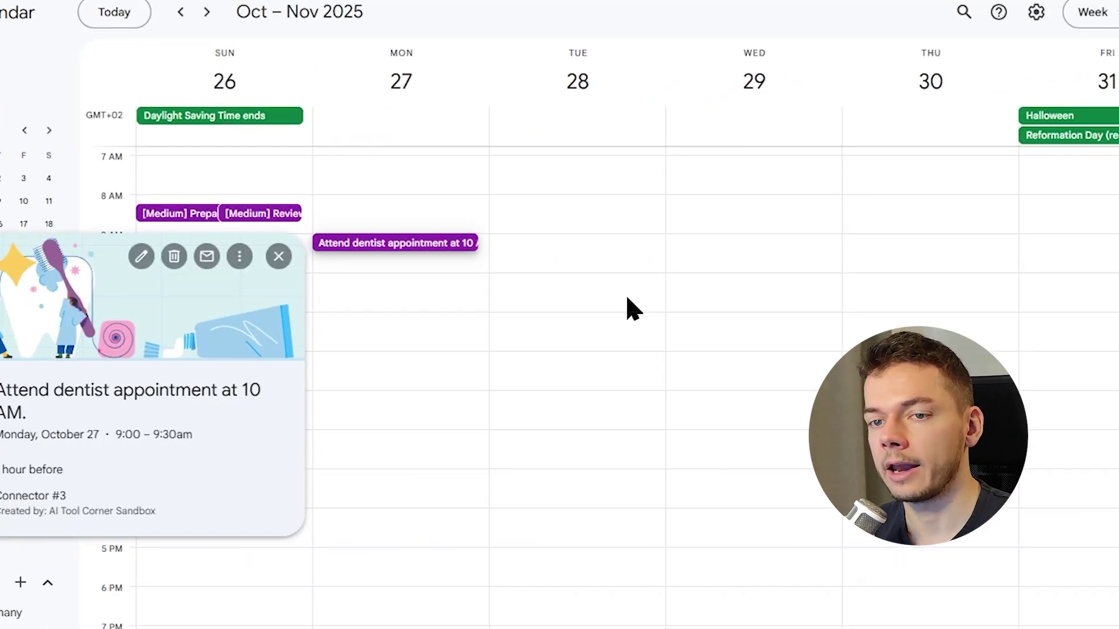
{"action": "key", "text": "Escape"}
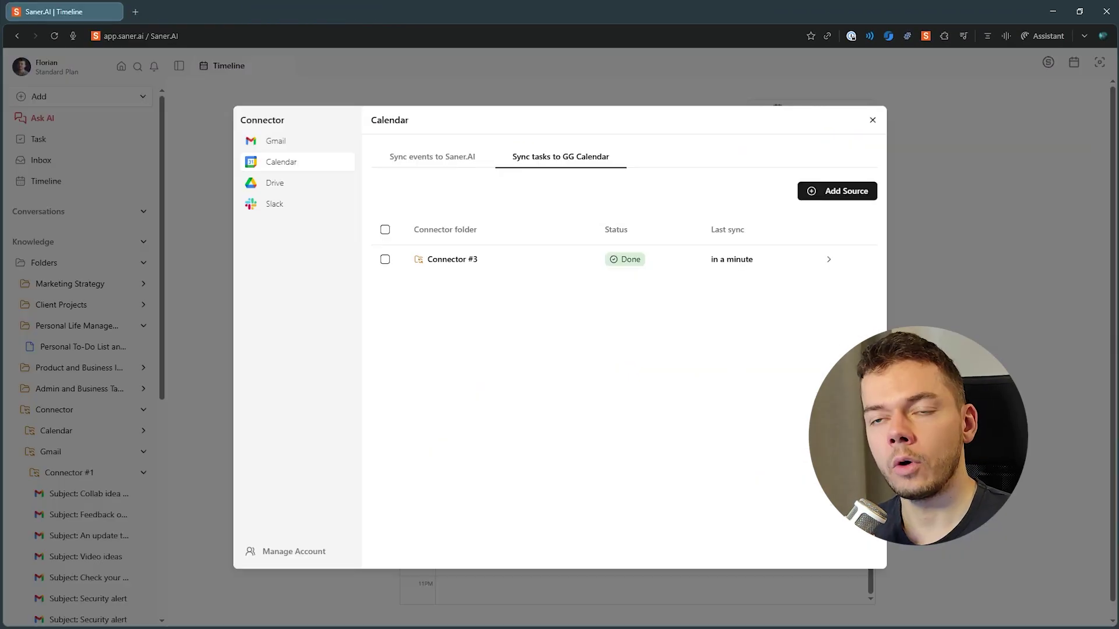
{"action": "left_click", "coordinate": [1012, 365]}
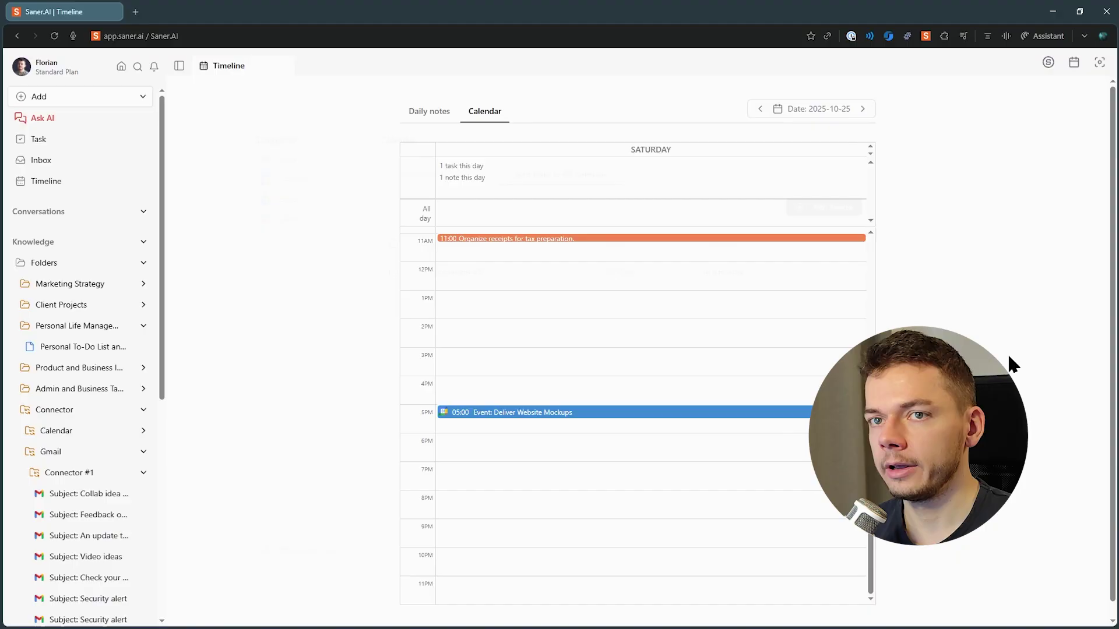
Enable Reminder, Due date and Device Notifications in the notification settings, with due date alerts set to Before 30 minutes.
{"action": "left_click", "coordinate": [58, 67]}
{"action": "left_click", "coordinate": [71, 233]}
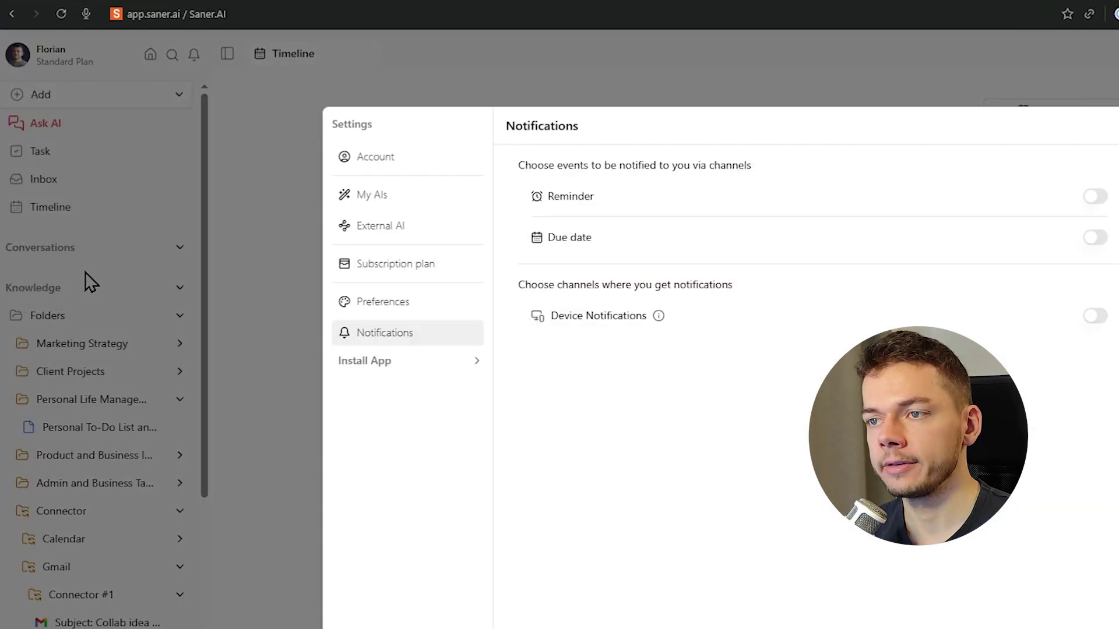
{"action": "left_click", "coordinate": [775, 138]}
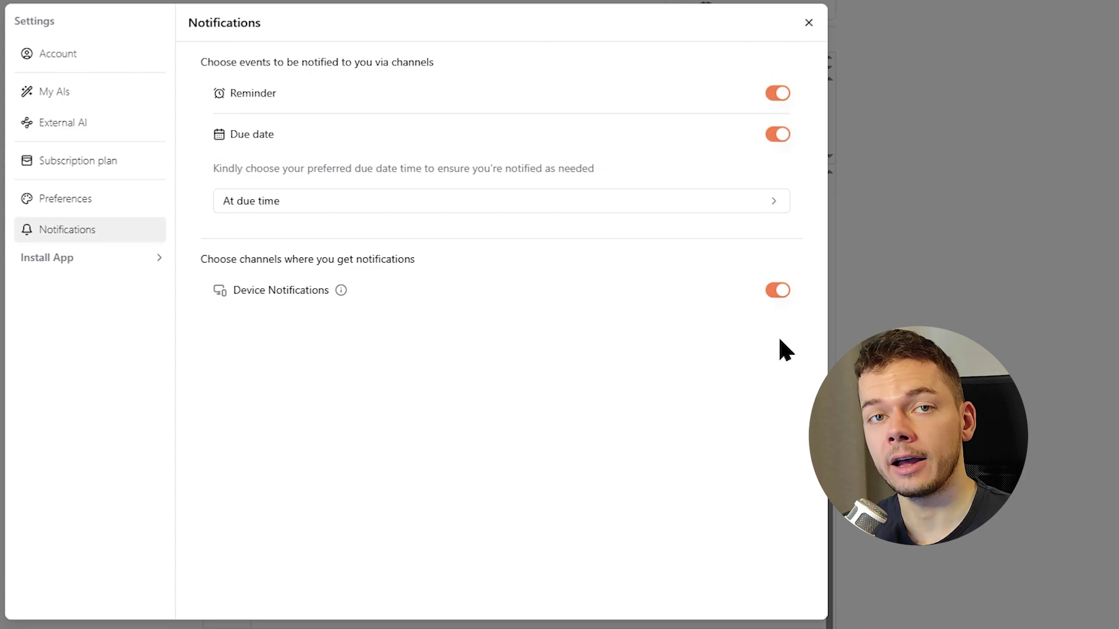
{"action": "left_click", "coordinate": [382, 207]}
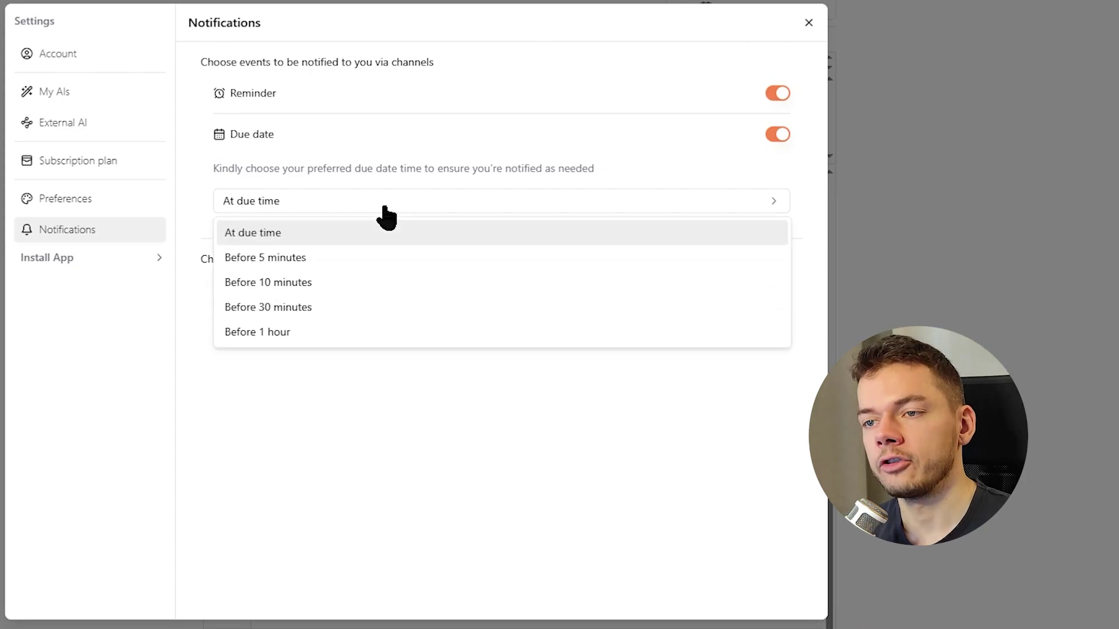
{"action": "left_click", "coordinate": [295, 319]}
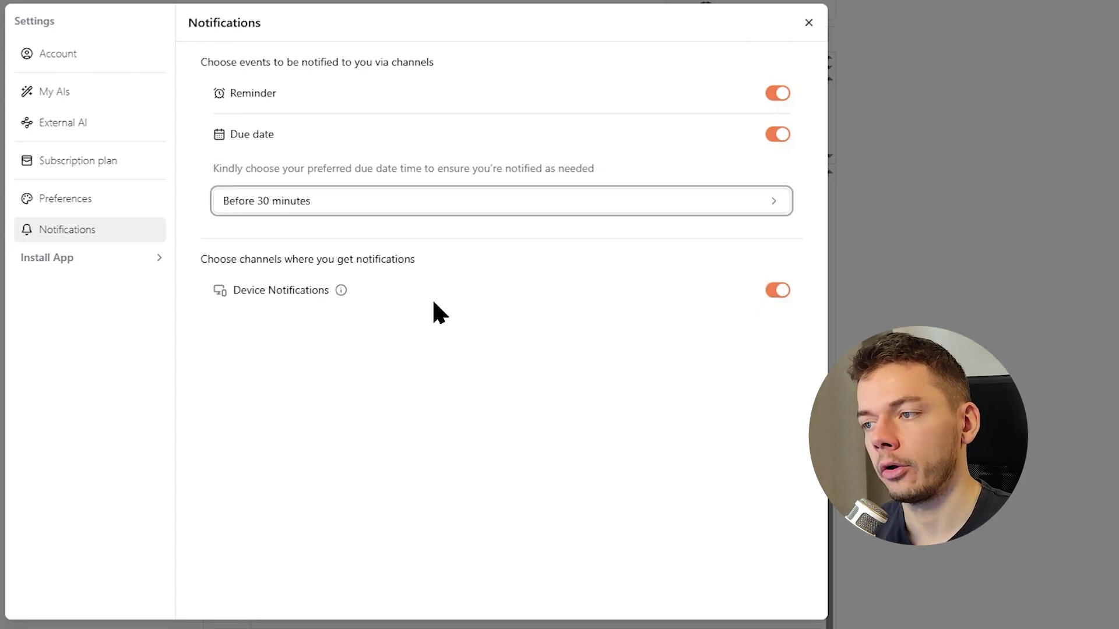
{"action": "left_click", "coordinate": [210, 288]}
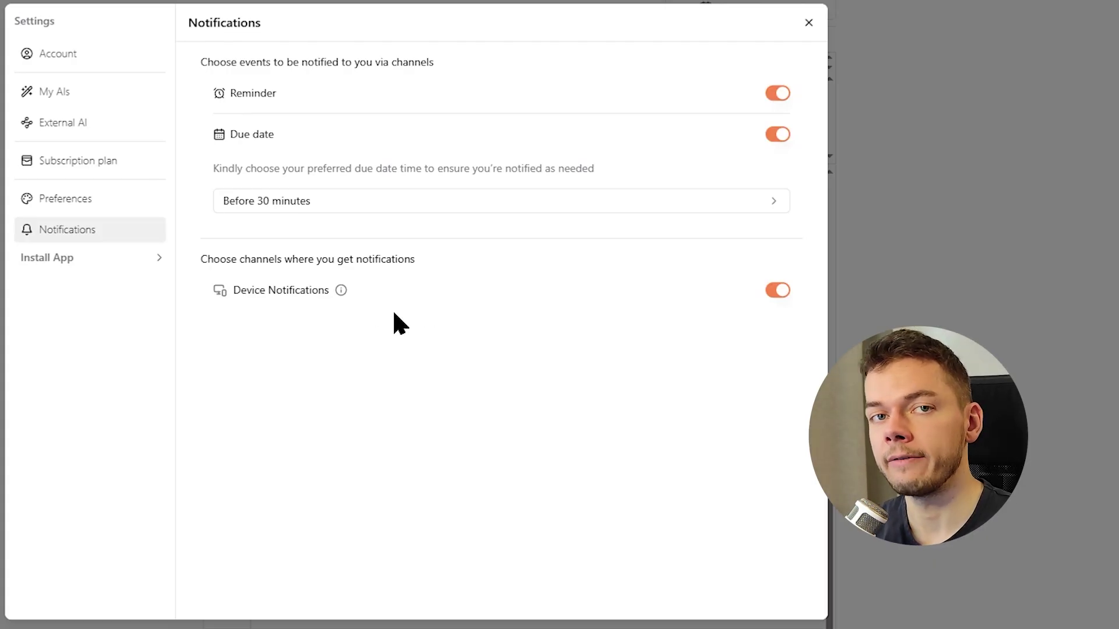
{"action": "key", "text": "Escape"}
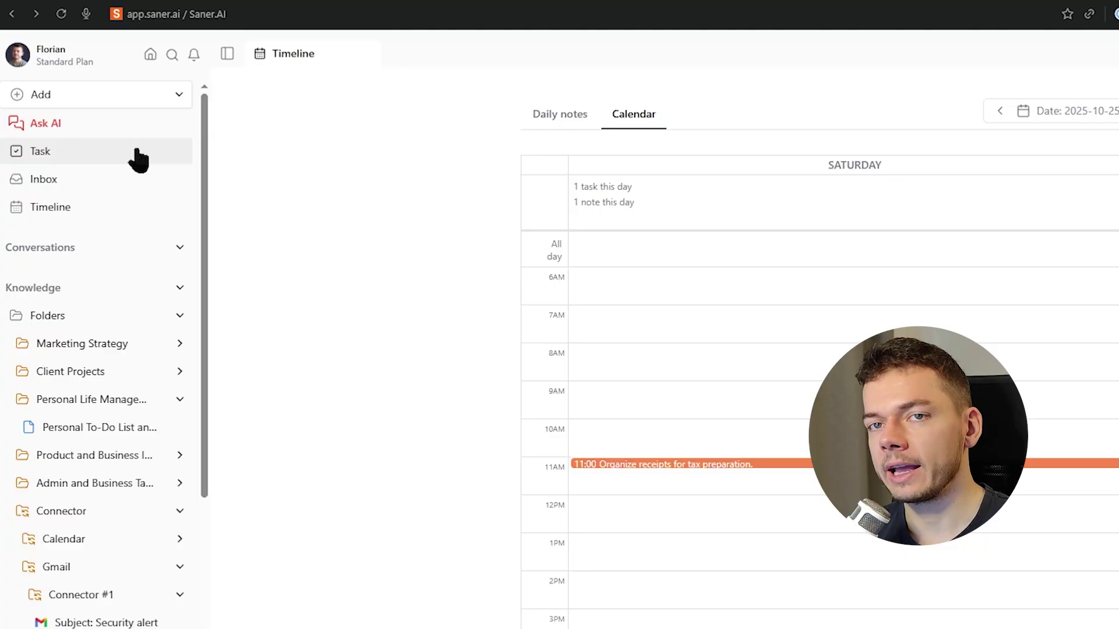
Ask Skai the suggested question about what Composio is and what to check, and open the answer's cited source.
{"action": "left_click", "coordinate": [97, 136]}
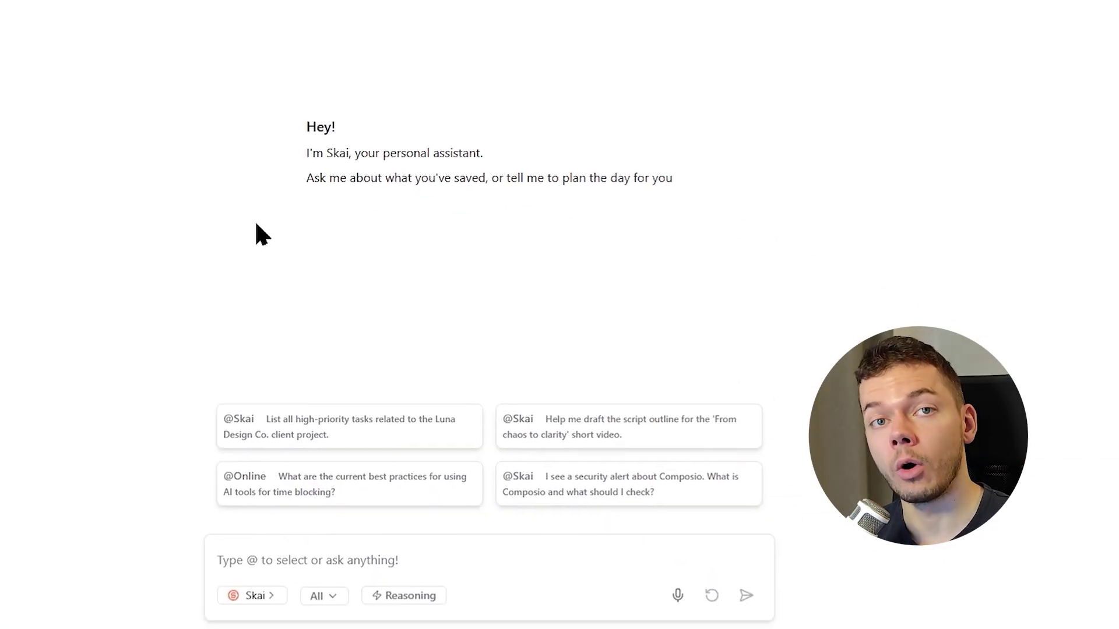
{"action": "key", "text": "ctrl+a"}
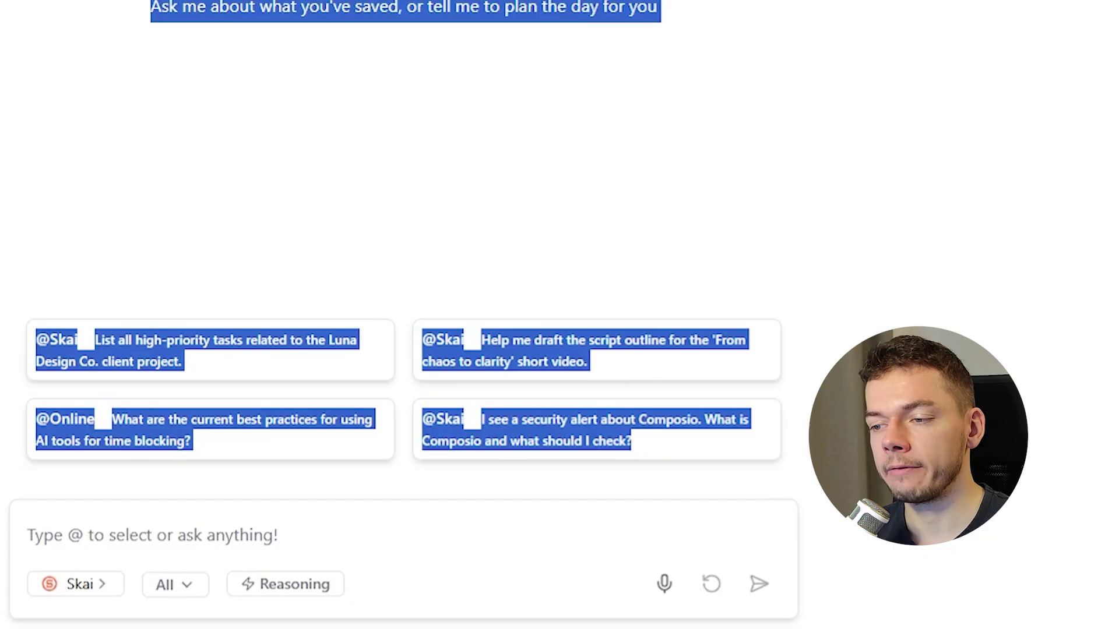
{"action": "key", "text": "Escape"}
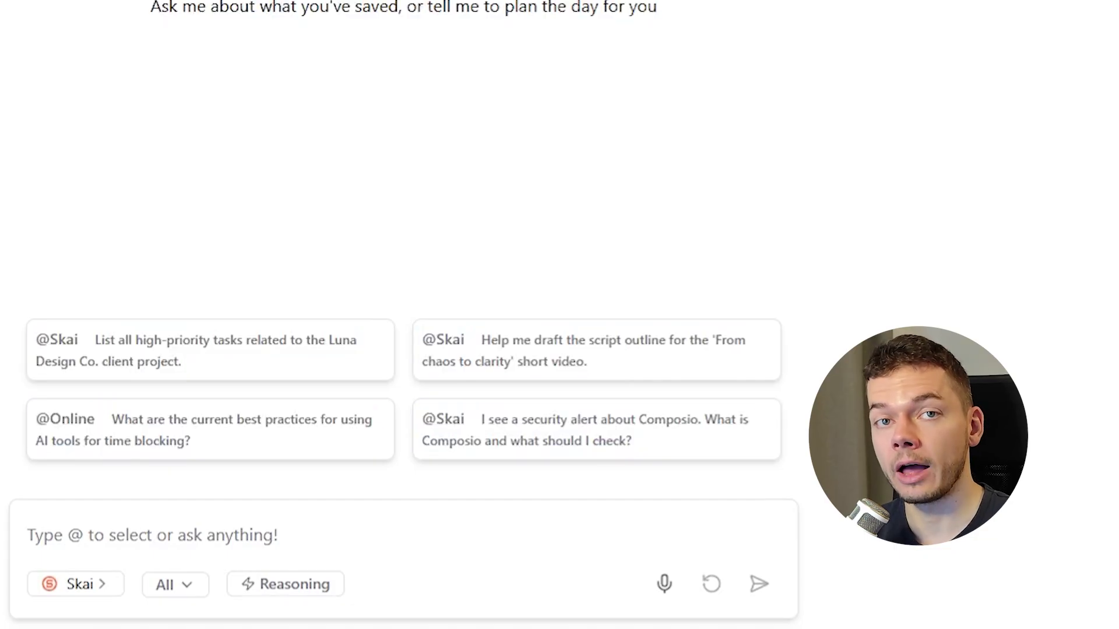
{"action": "left_click", "coordinate": [600, 454]}
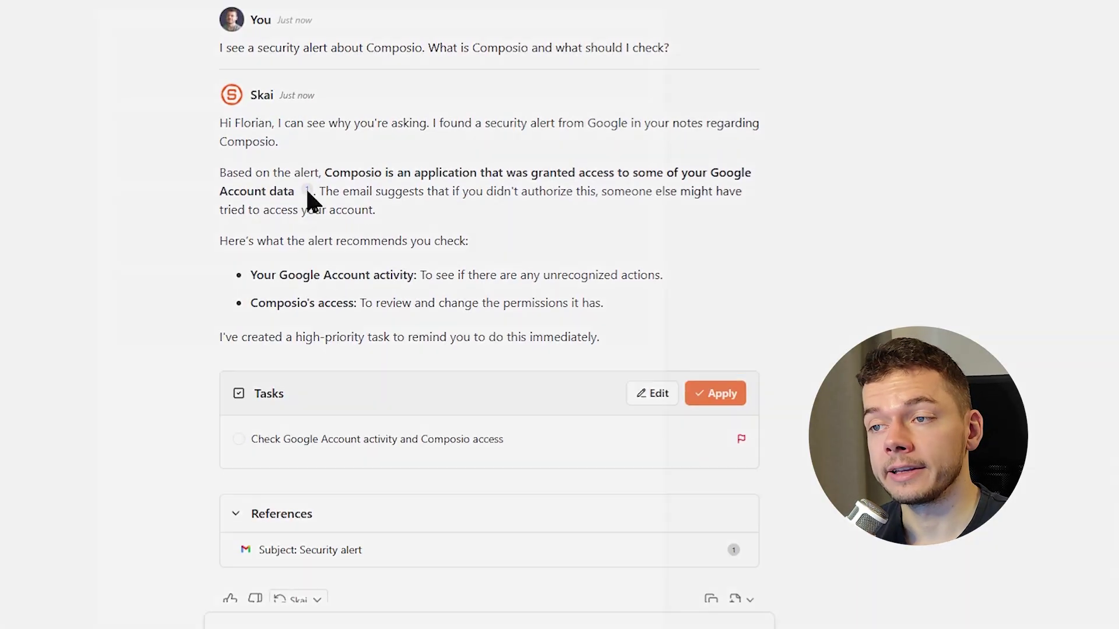
{"action": "left_click", "coordinate": [307, 111]}
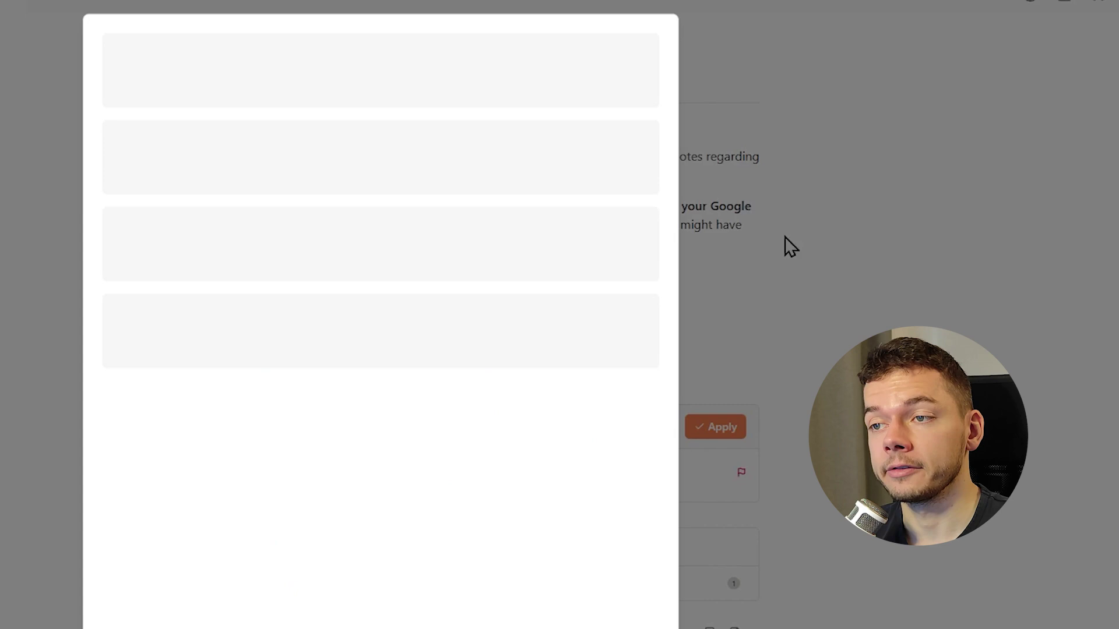
{"action": "left_click", "coordinate": [836, 127]}
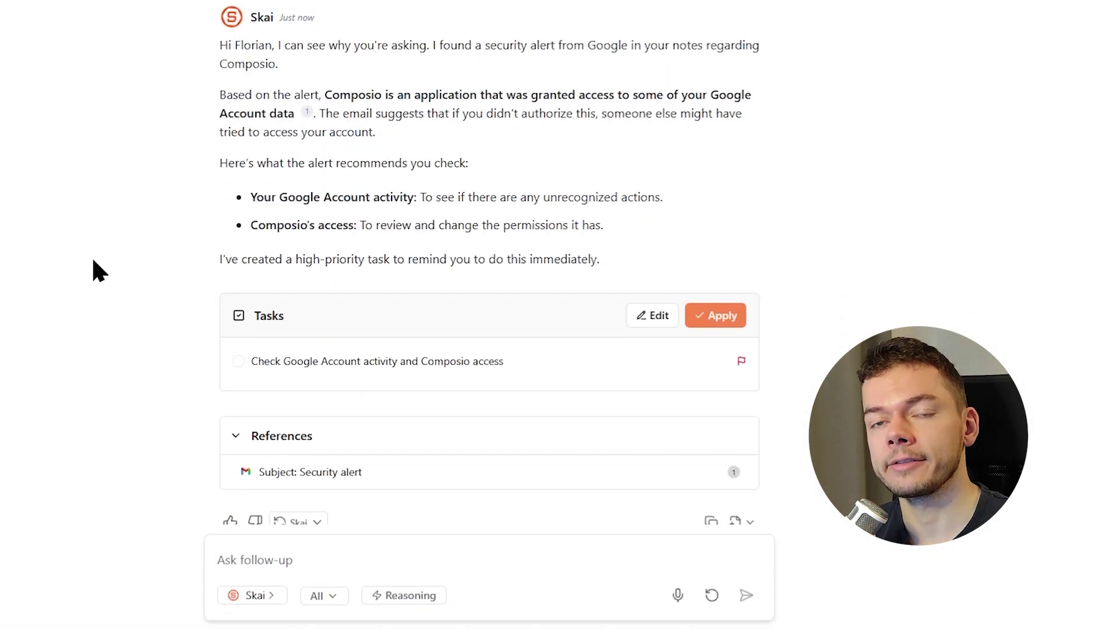
Start a new conversation and ask Skai: "I don't have anything to do today. Reschedule some of the upcoming tasks to today.".
{"action": "left_click", "coordinate": [708, 599]}
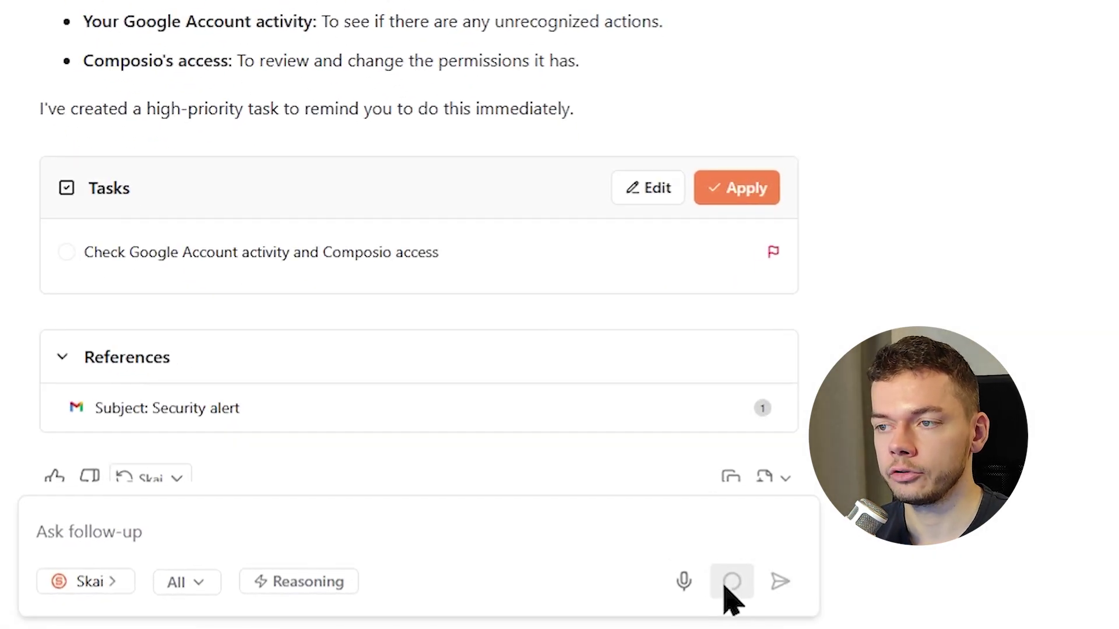
{"action": "type", "text": "I don't have anything to do today. Reschedule some of the upcoming tasks to today."}
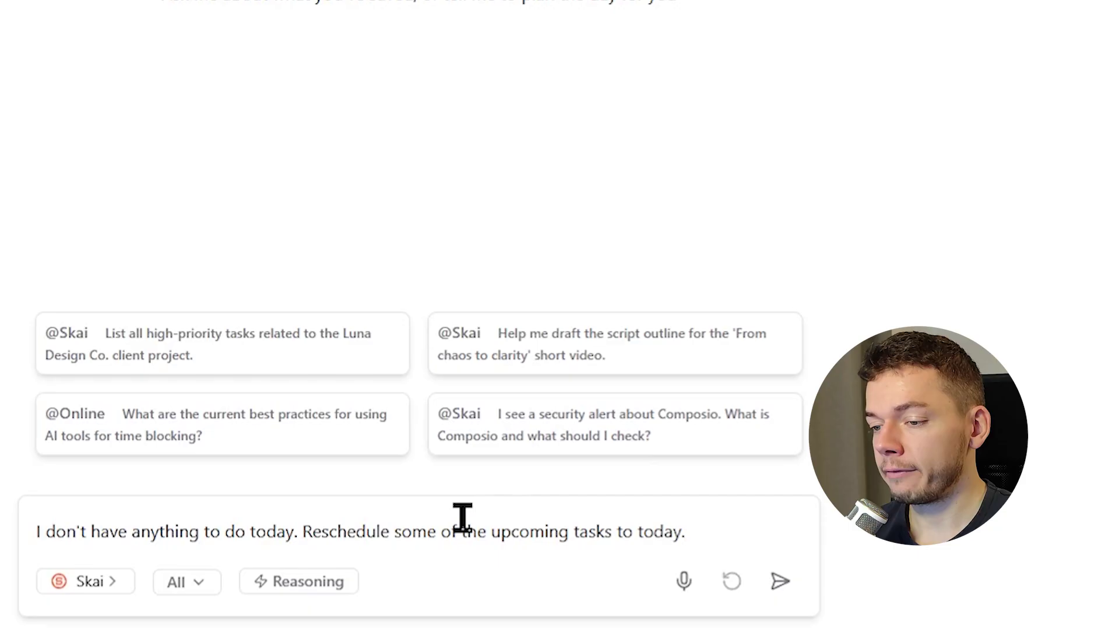
{"action": "triple_click", "coordinate": [456, 533]}
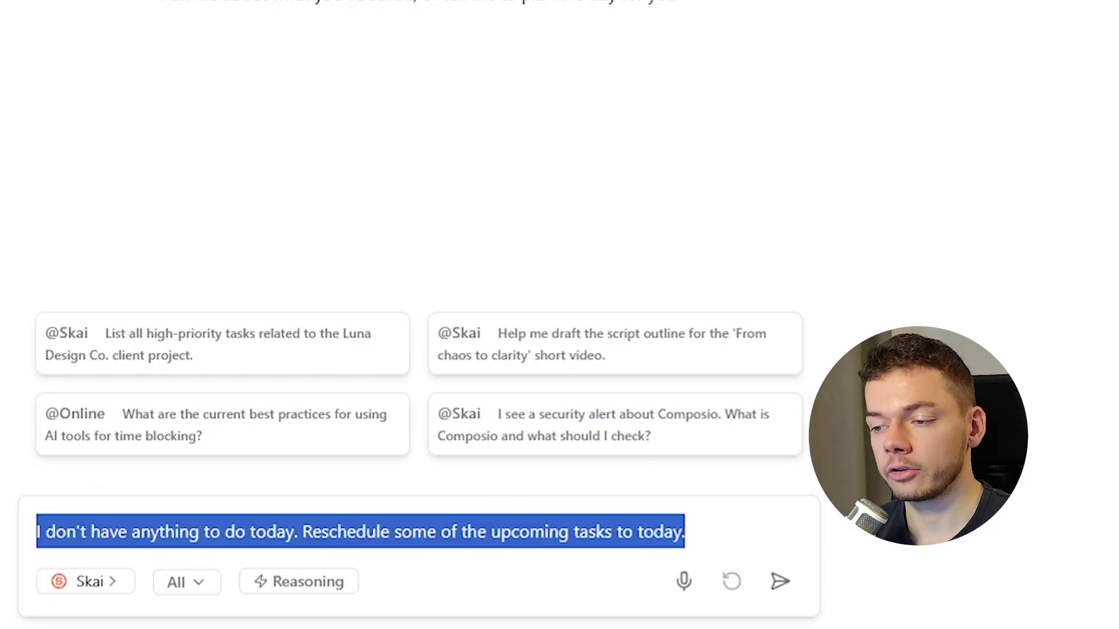
{"action": "key", "text": "Right"}
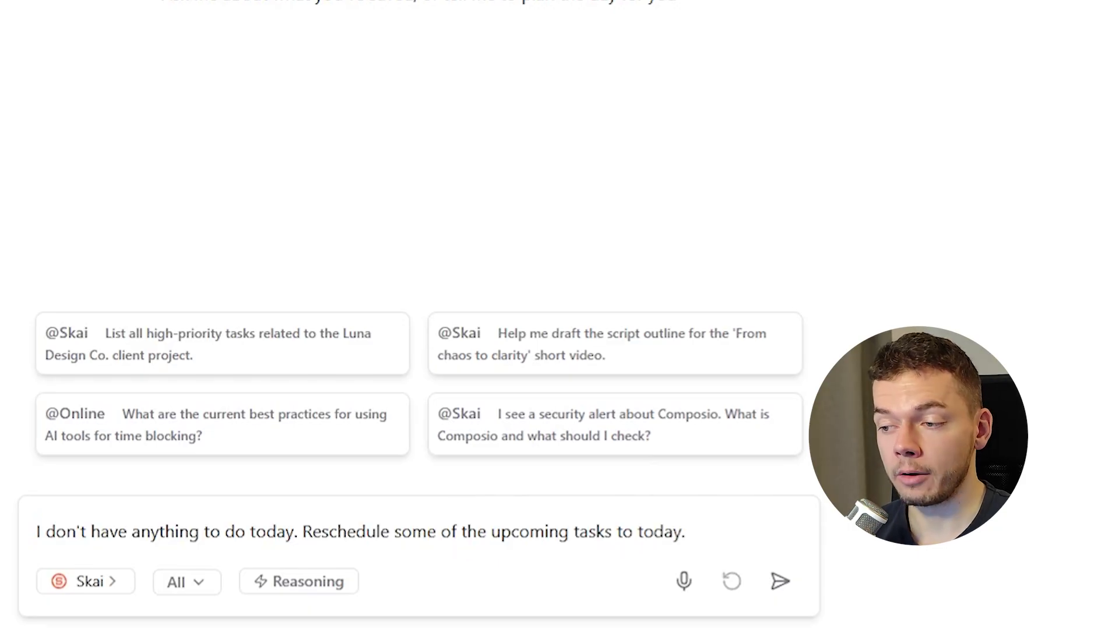
{"action": "left_click", "coordinate": [768, 585]}
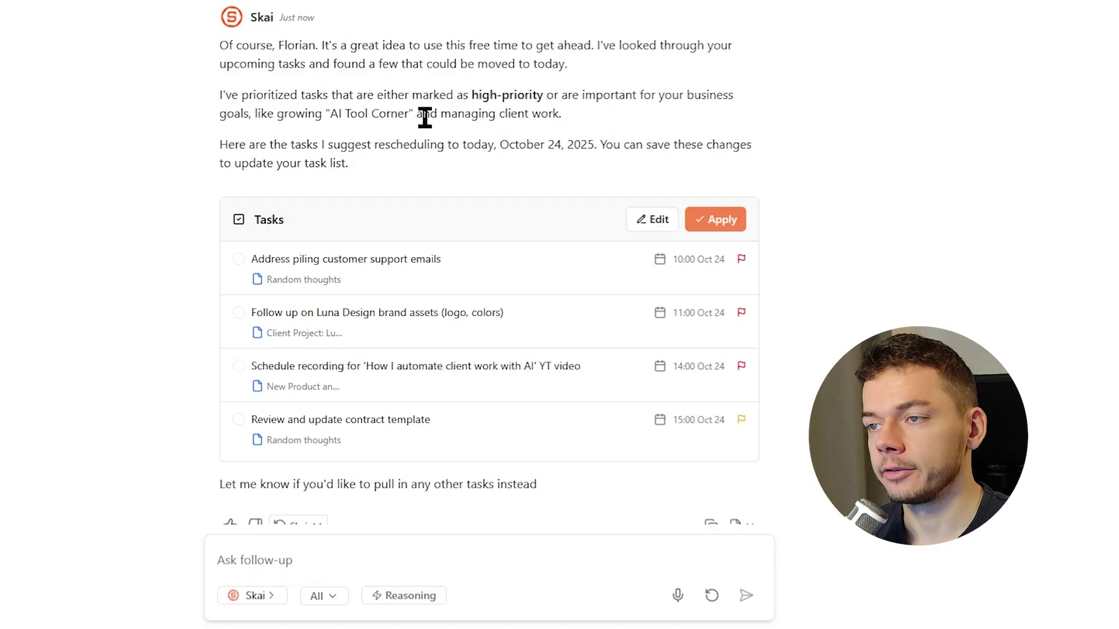
Review and apply Skai's proposed rescheduling of tasks to October 24, and open the task list.
{"action": "left_click_drag", "start_coordinate": [386, 94], "coordinate": [528, 94]}
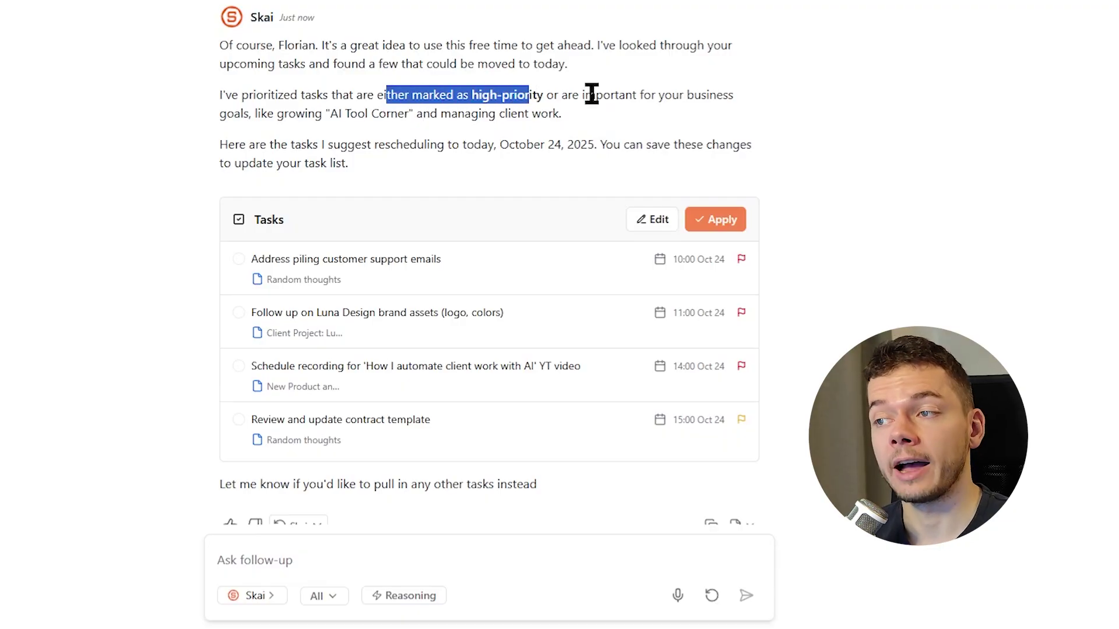
{"action": "left_click", "coordinate": [633, 94]}
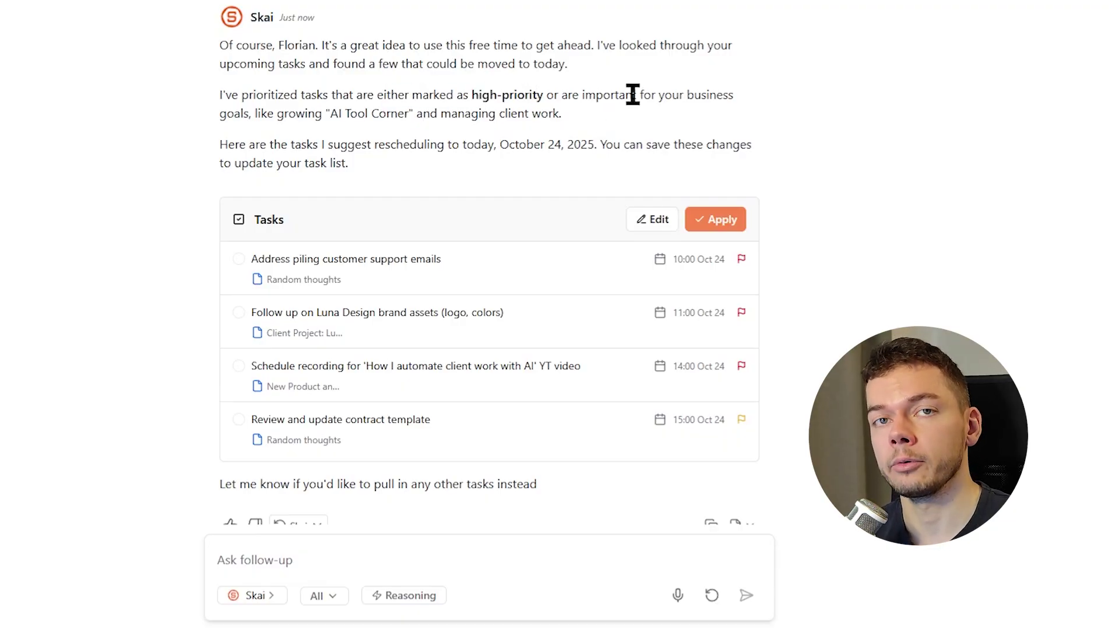
{"action": "scroll", "coordinate": [635, 94], "scroll_direction": "down", "scroll_amount": 3}
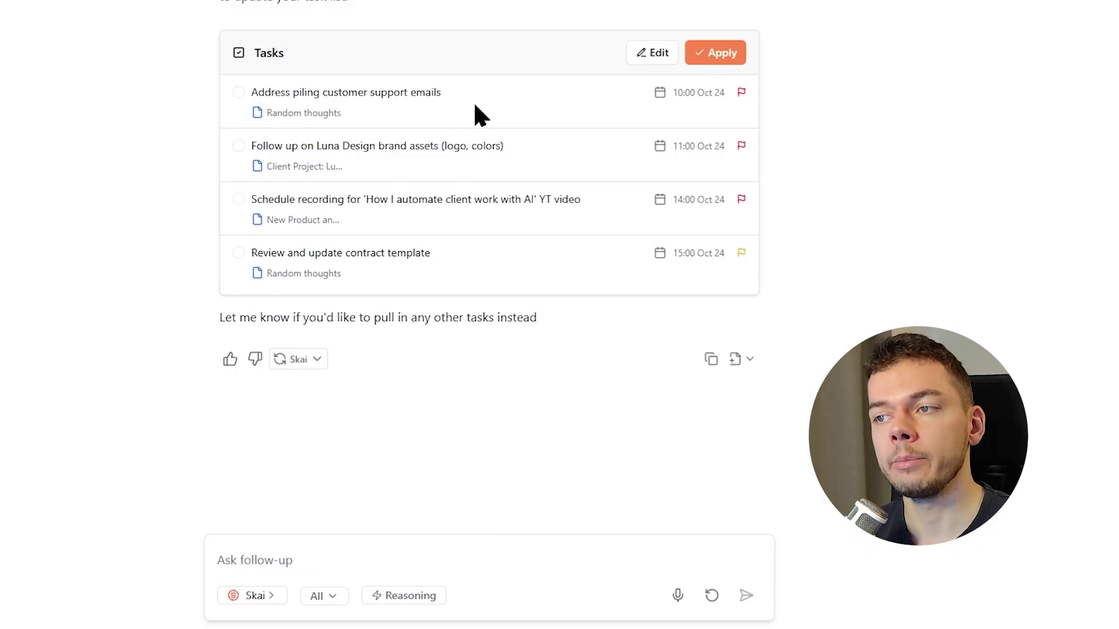
{"action": "left_click", "coordinate": [729, 58]}
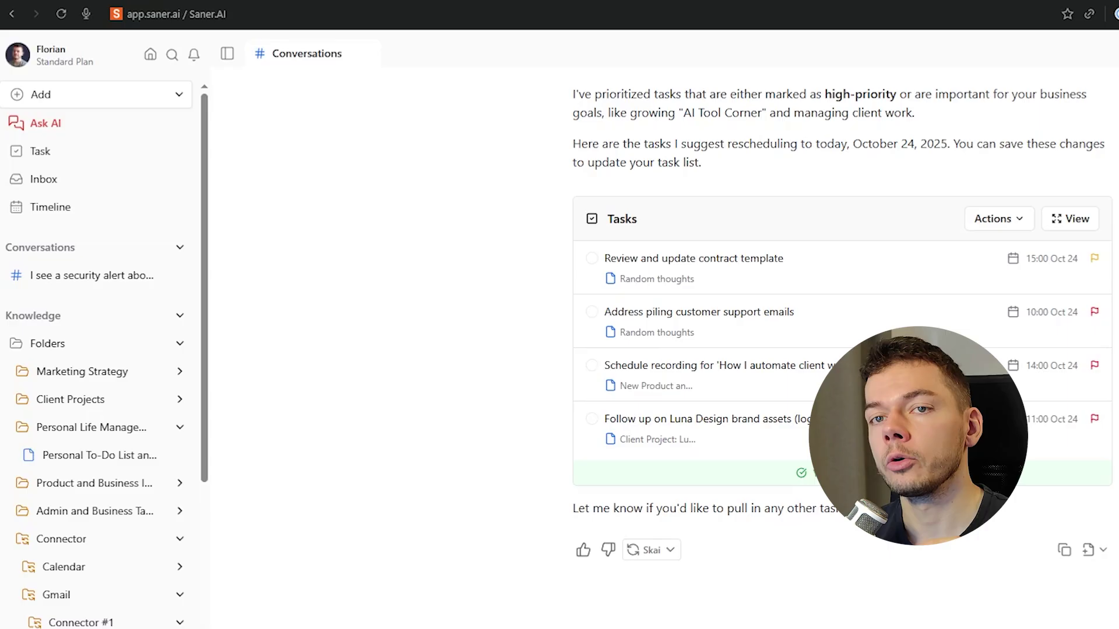
{"action": "left_click", "coordinate": [87, 157]}
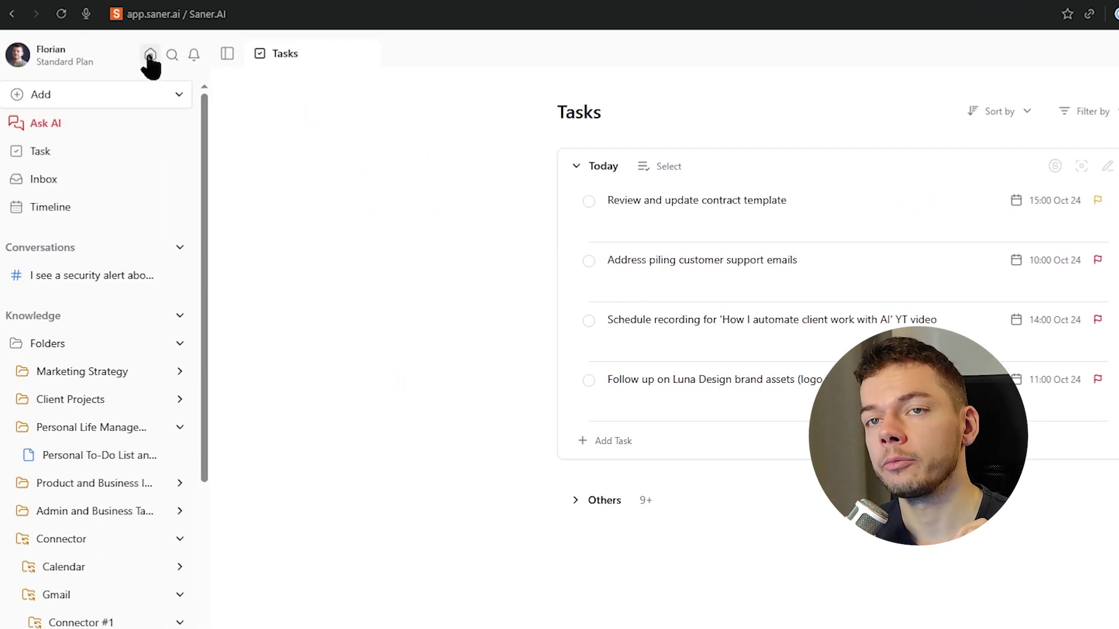
Read Skai's proactive morning briefing on the home page and inspect the time slots and recurrence in its Proactive Settings.
{"action": "left_click", "coordinate": [150, 56]}
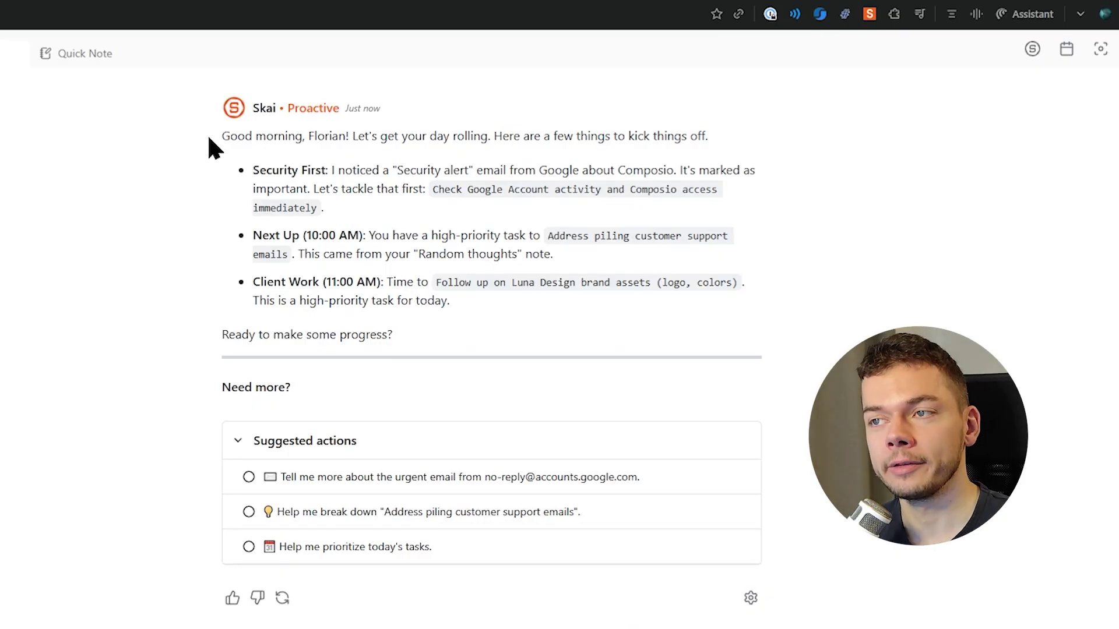
{"action": "left_click_drag", "start_coordinate": [208, 139], "coordinate": [502, 353]}
{"action": "left_click", "coordinate": [528, 326]}
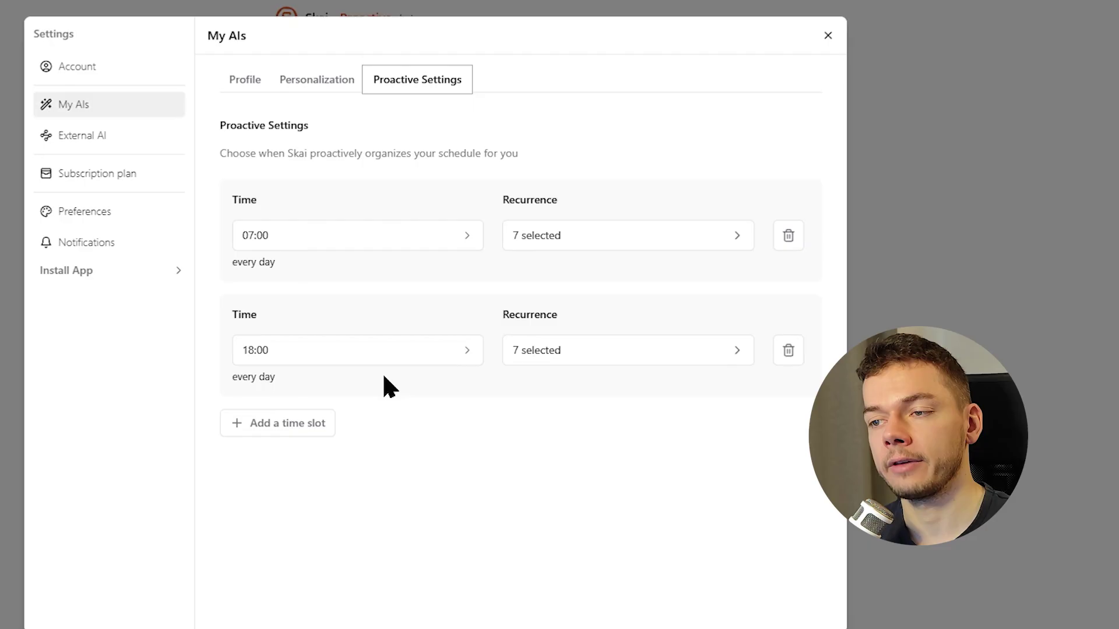
{"action": "left_click", "coordinate": [709, 237]}
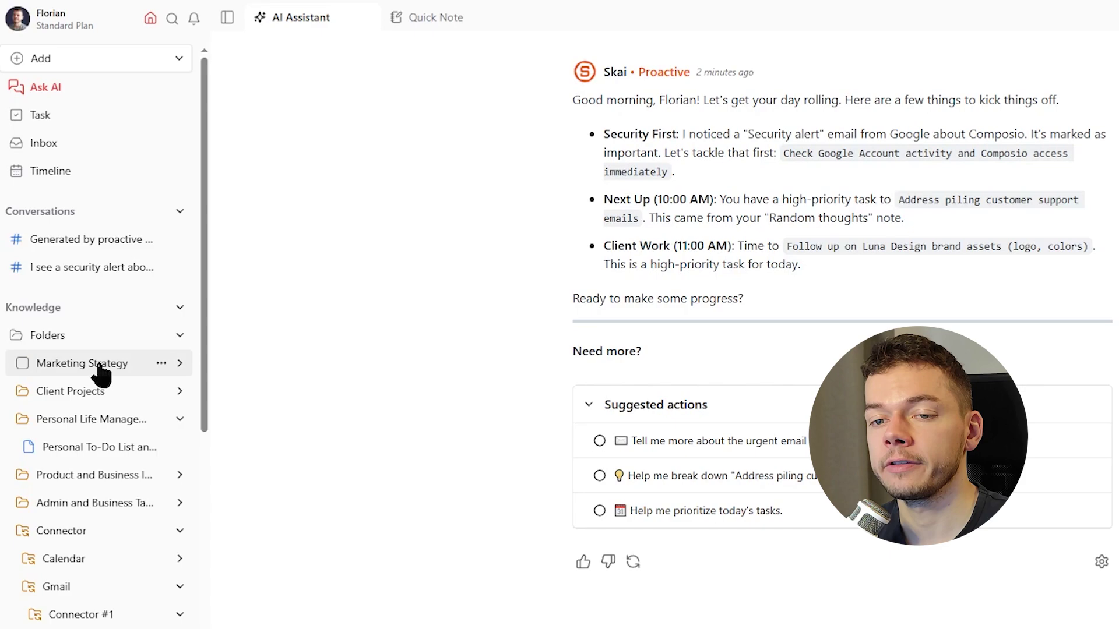
Open the "Video ideas" email from the Gmail Connector #1 folder and start an Ask AI chat about it.
{"action": "scroll", "coordinate": [105, 289], "scroll_direction": "down", "scroll_amount": 3}
{"action": "scroll", "coordinate": [105, 291], "scroll_direction": "down", "scroll_amount": 1}
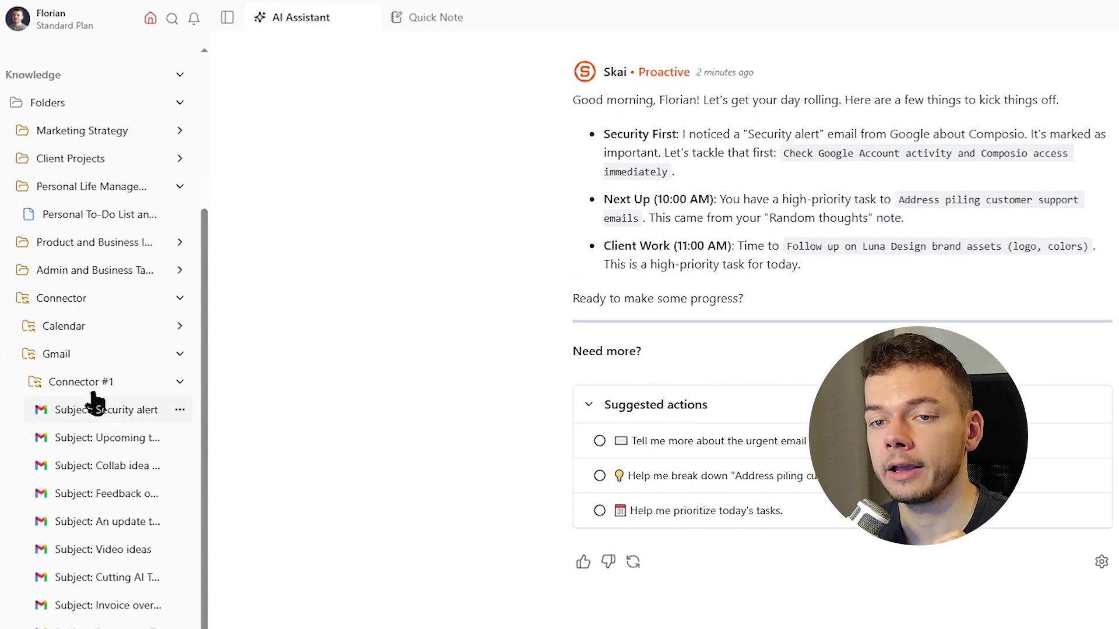
{"action": "left_click", "coordinate": [90, 385]}
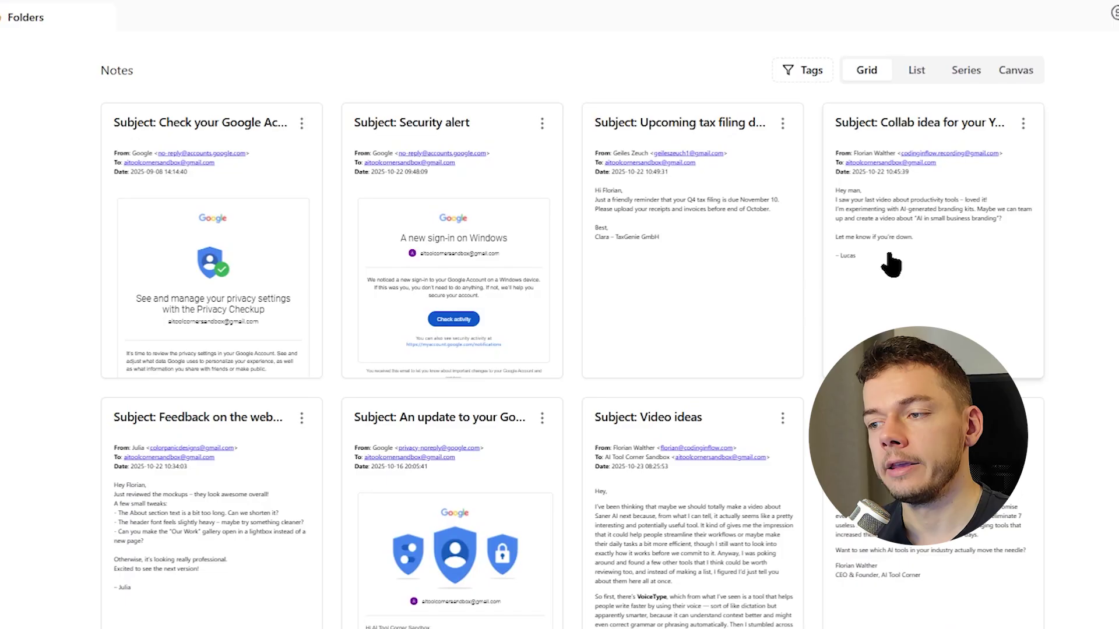
{"action": "scroll", "coordinate": [632, 282], "scroll_direction": "down", "scroll_amount": 4}
{"action": "left_click", "coordinate": [624, 327]}
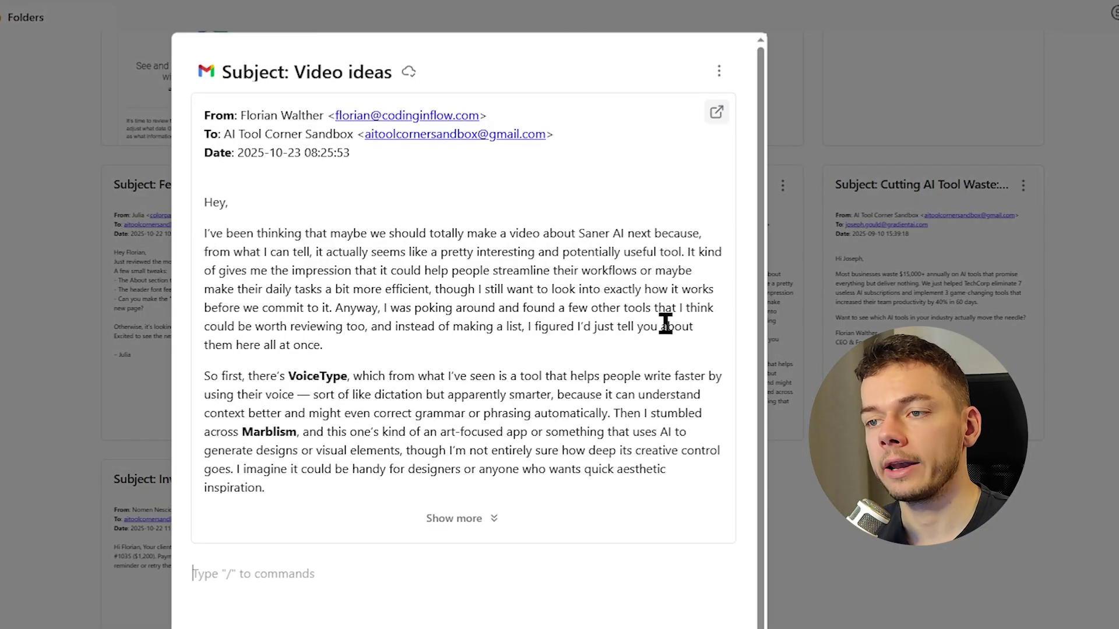
{"action": "left_click", "coordinate": [719, 71]}
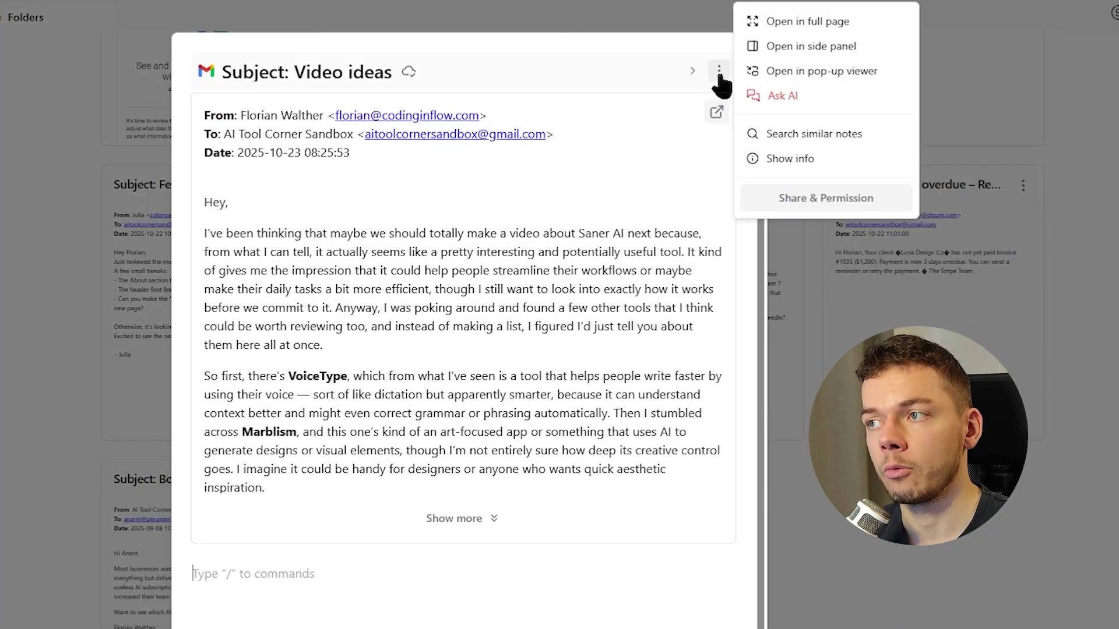
{"action": "left_click", "coordinate": [723, 208]}
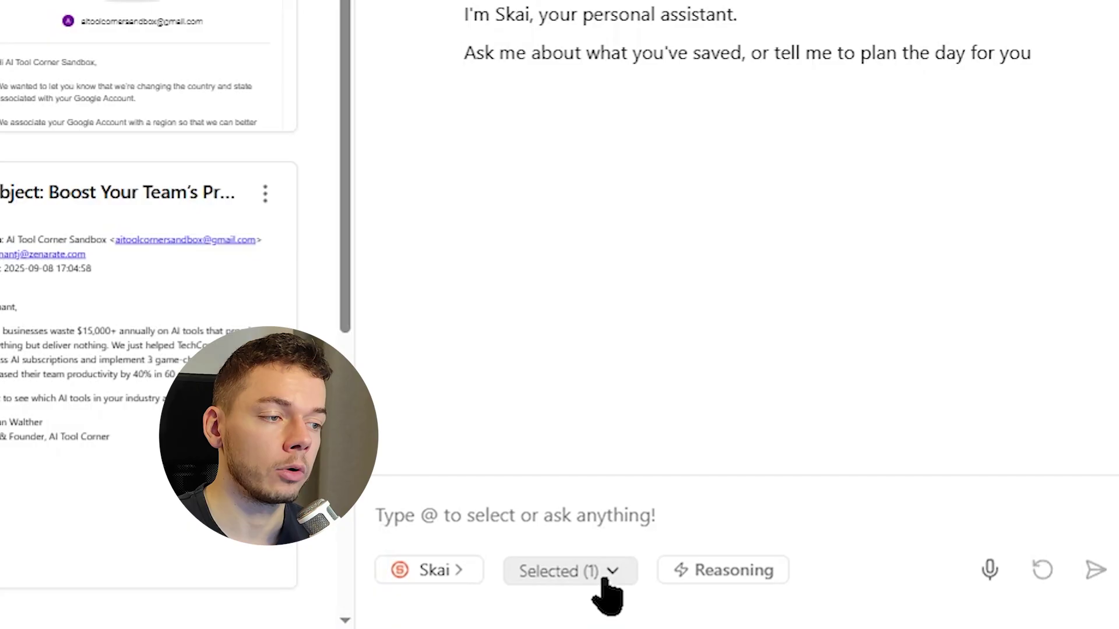
Inspect the chat's selected sources, confirm the "Video ideas" email as context, and look over the All and Selected context options.
{"action": "left_click", "coordinate": [603, 578]}
{"action": "left_click", "coordinate": [532, 519]}
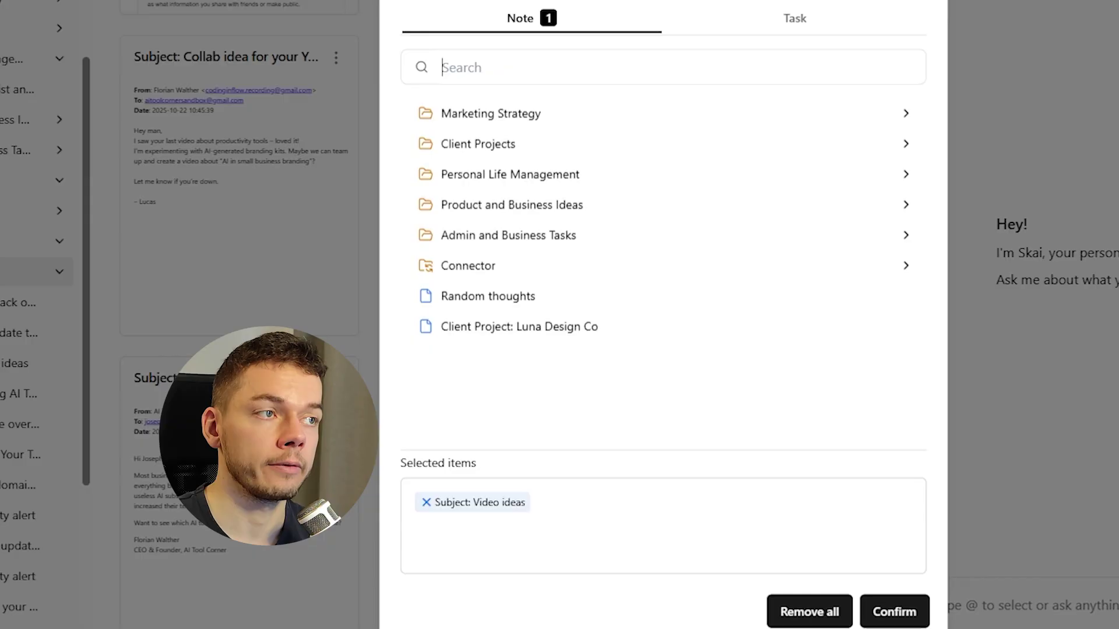
{"action": "left_click", "coordinate": [895, 612]}
{"action": "left_click", "coordinate": [604, 578]}
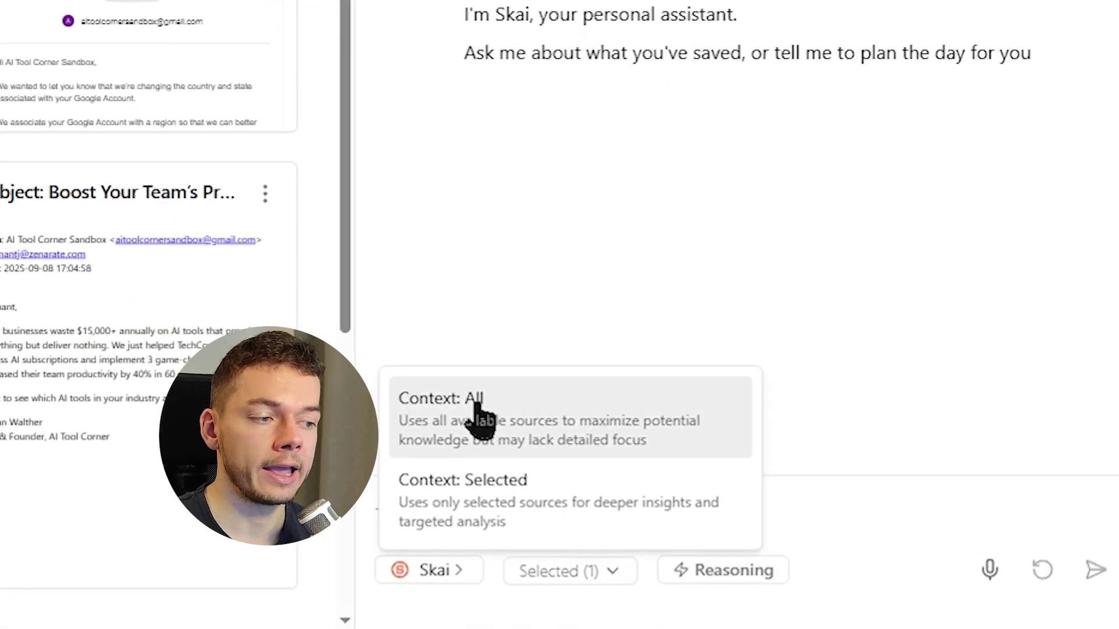
{"action": "left_click", "coordinate": [933, 358]}
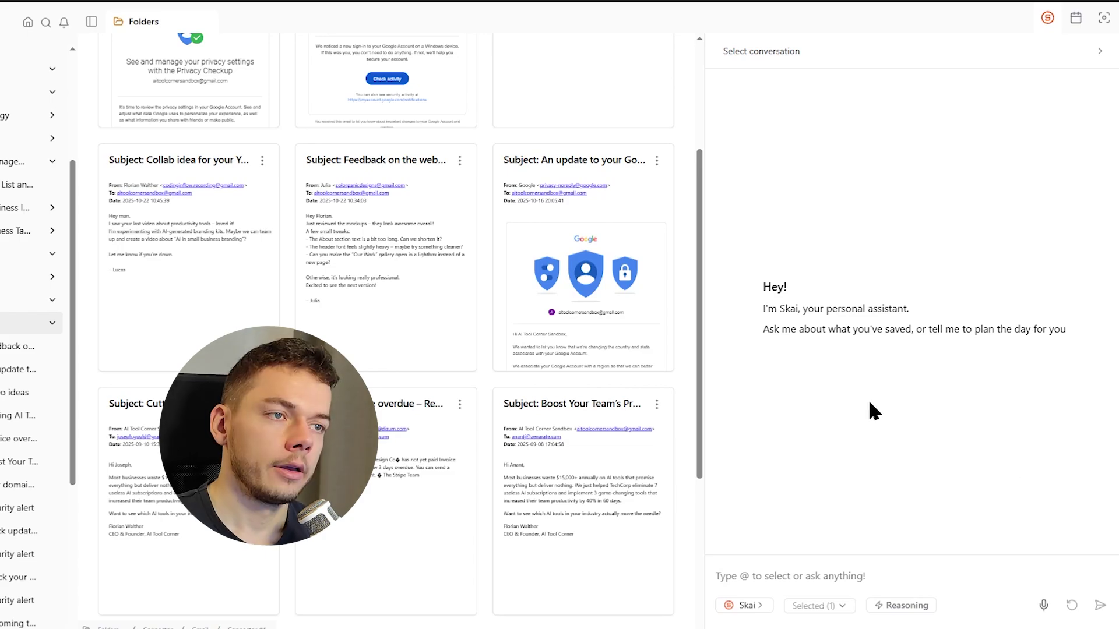
Look through the Gmail notes and ask Skai: "Summarize this email and list all the mentioned tools".
{"action": "scroll", "coordinate": [387, 400], "scroll_direction": "up", "scroll_amount": 4}
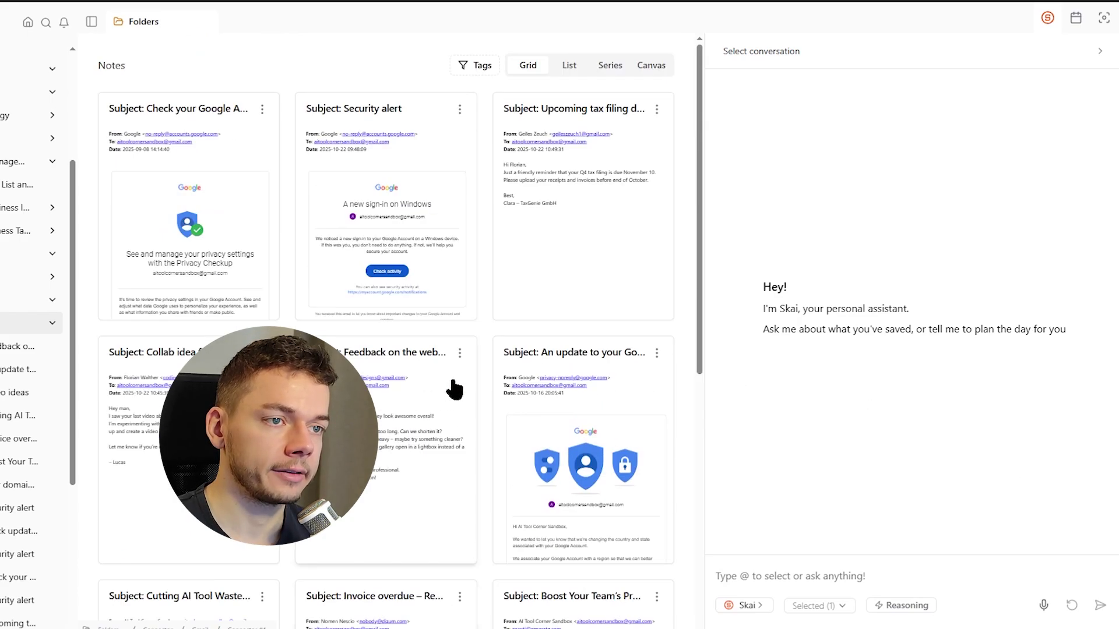
{"action": "scroll", "coordinate": [602, 260], "scroll_direction": "down", "scroll_amount": 9}
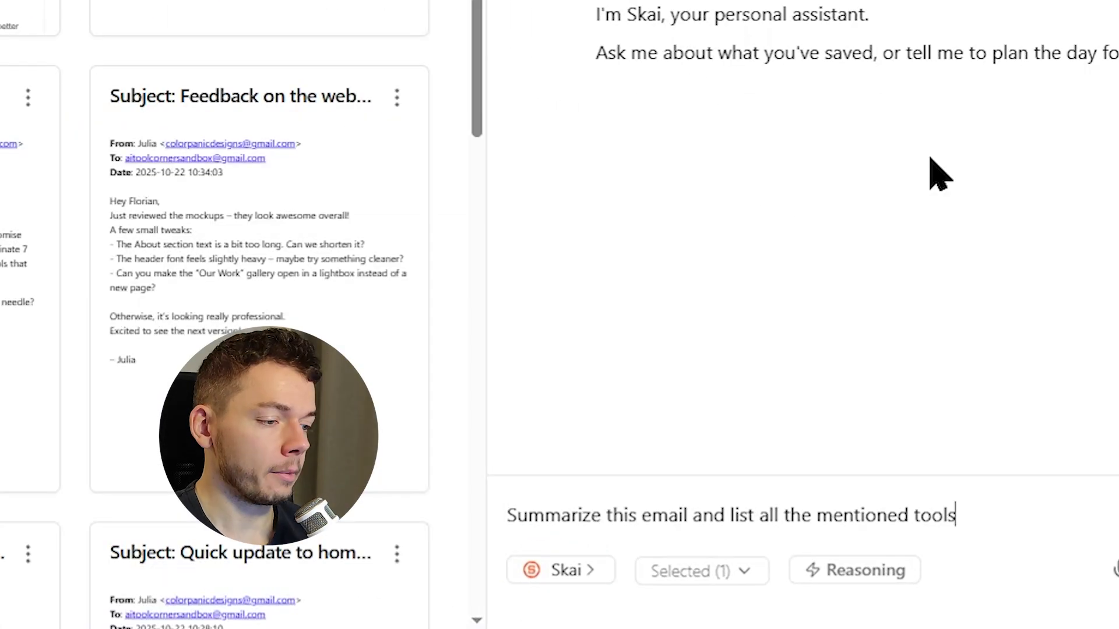
{"action": "key", "text": "Return"}
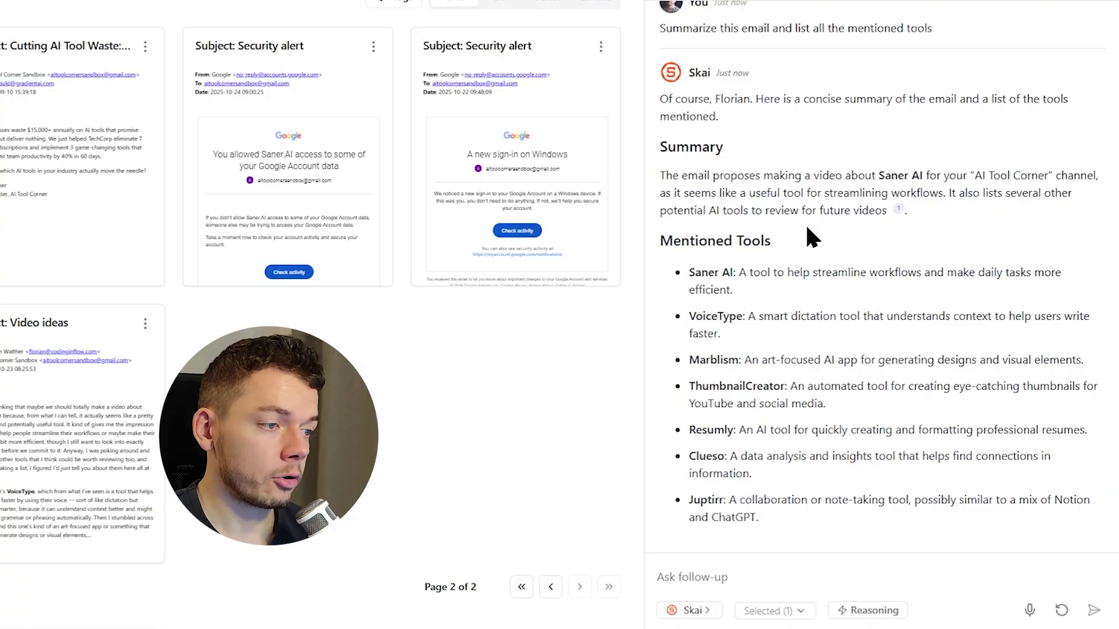
Compare Skai's list of mentioned tools with the full text of the "Video ideas" email, and close the email.
{"action": "scroll", "coordinate": [868, 233], "scroll_direction": "down", "scroll_amount": 5}
{"action": "left_click_drag", "start_coordinate": [691, 96], "coordinate": [846, 196]}
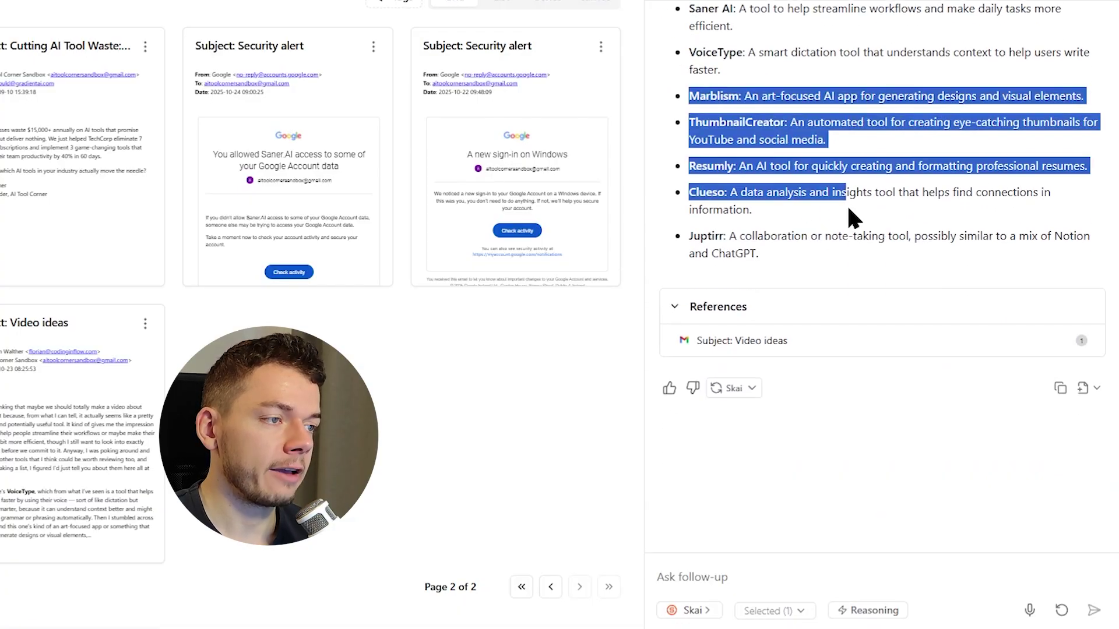
{"action": "left_click", "coordinate": [108, 431]}
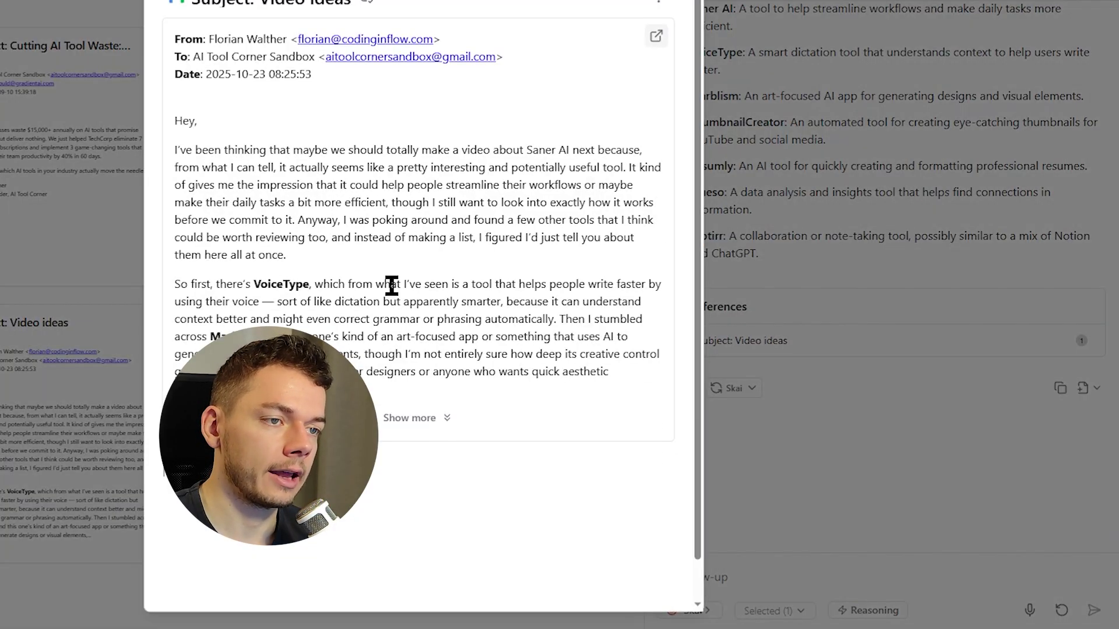
{"action": "left_click", "coordinate": [427, 419]}
{"action": "scroll", "coordinate": [474, 332], "scroll_direction": "down", "scroll_amount": 3}
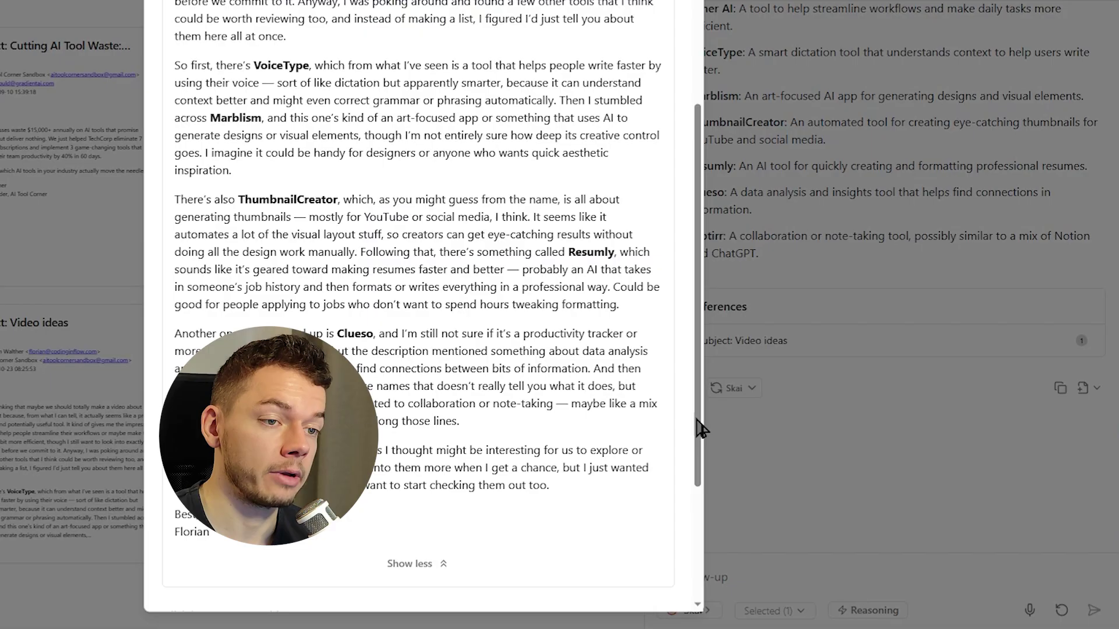
{"action": "left_click", "coordinate": [915, 380]}
Ask Skai as a follow-up: "Research each of these tools online and add a short description to all of them".
{"action": "left_click", "coordinate": [784, 565]}
{"action": "type", "text": "Research each of these tools online and add a short description to all of them"}
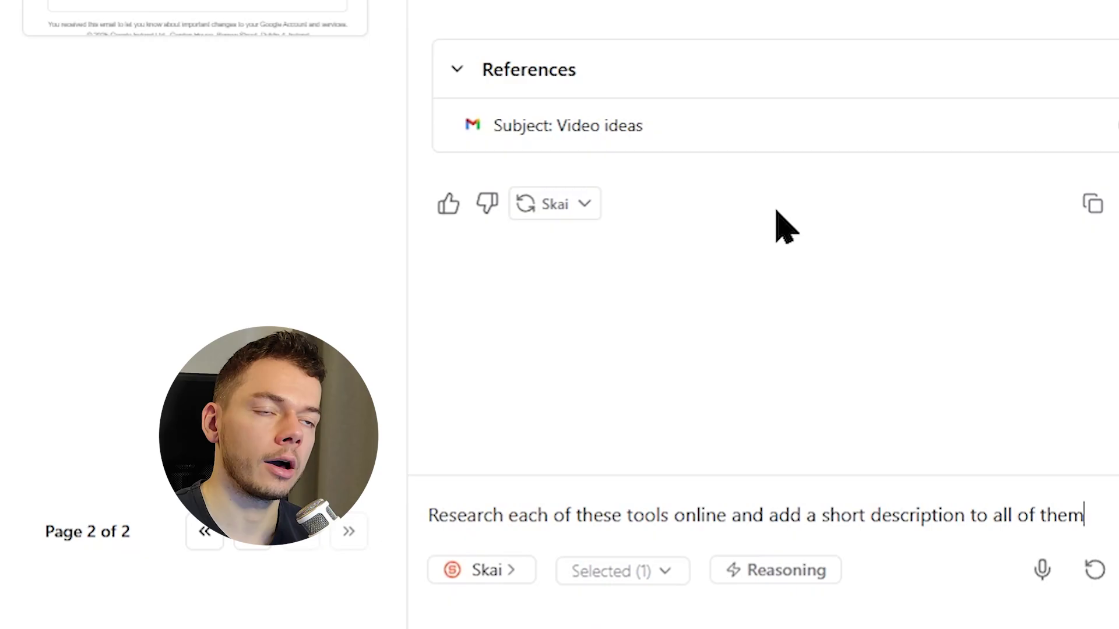
{"action": "key", "text": "Return"}
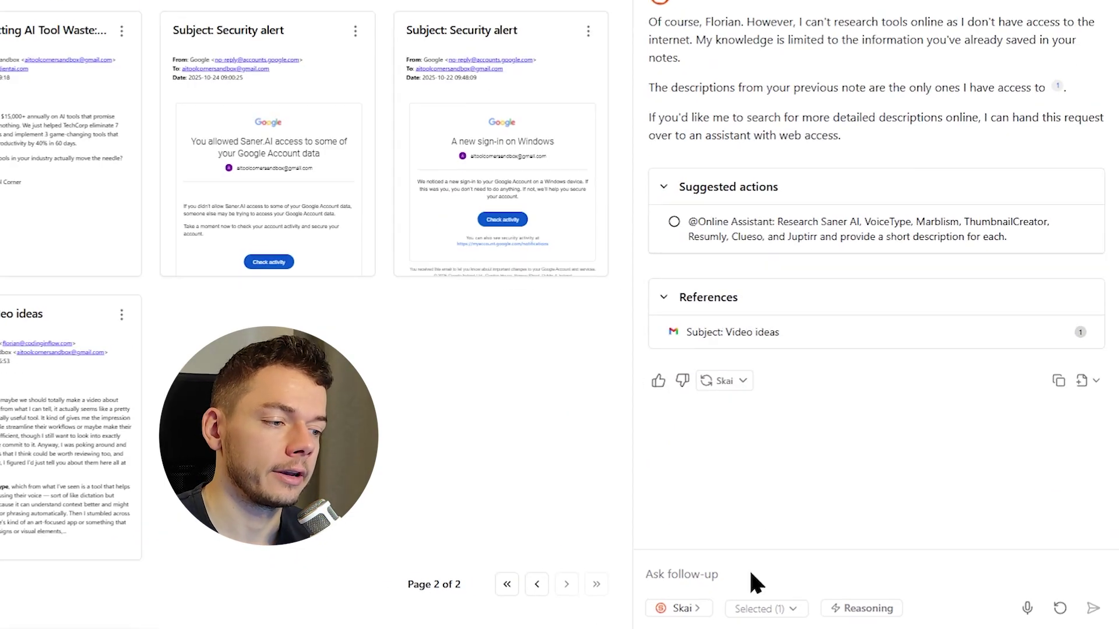
Look over the assistants available for the chat, such as Skai, Online and Search, without switching assistant.
{"action": "left_click", "coordinate": [689, 610]}
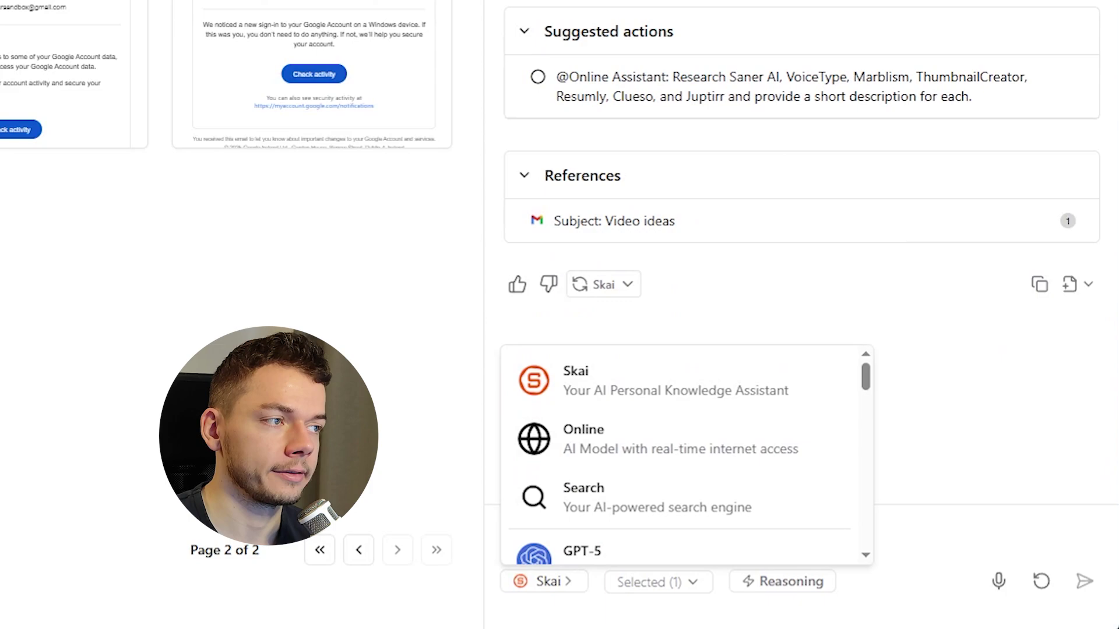
{"action": "key", "text": "Escape"}
{"action": "scroll", "coordinate": [801, 233], "scroll_direction": "up", "scroll_amount": 3}
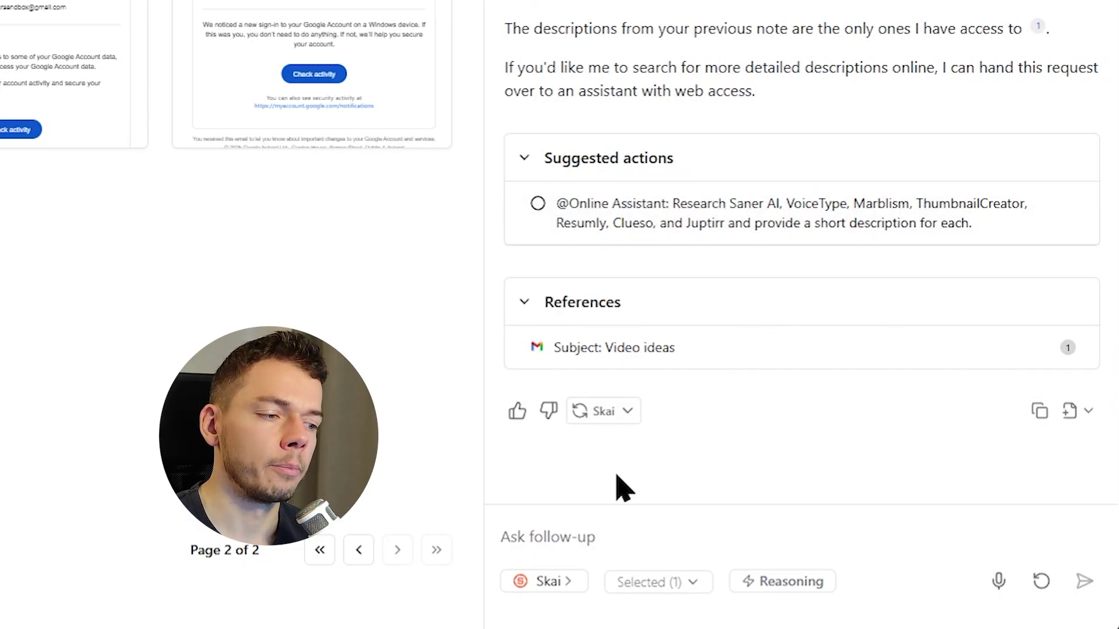
{"action": "left_click", "coordinate": [546, 581]}
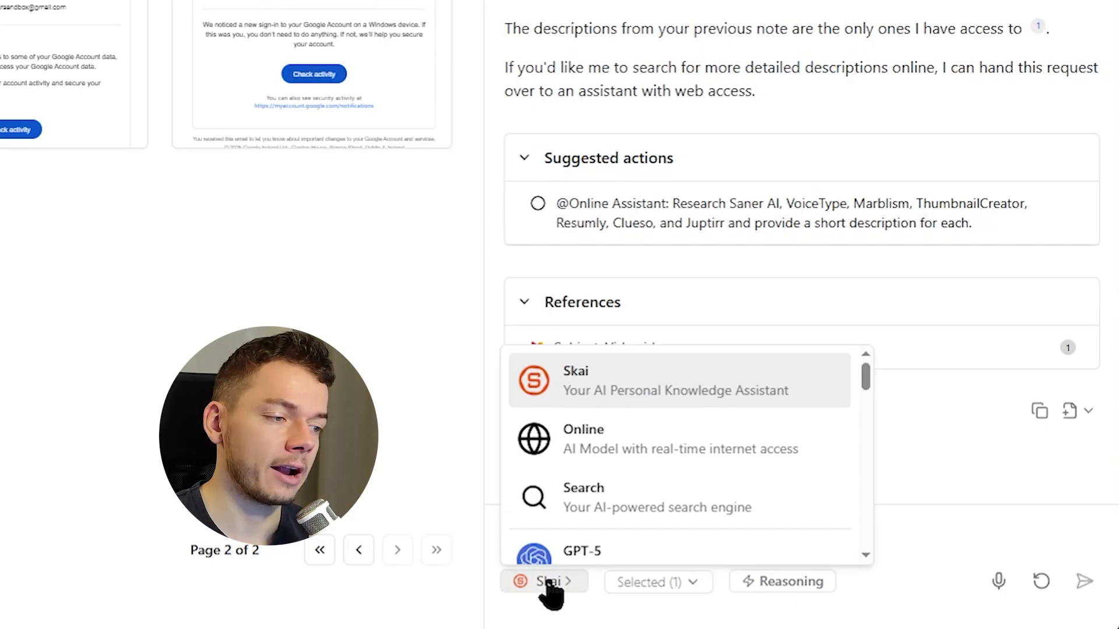
{"action": "left_click", "coordinate": [775, 63]}
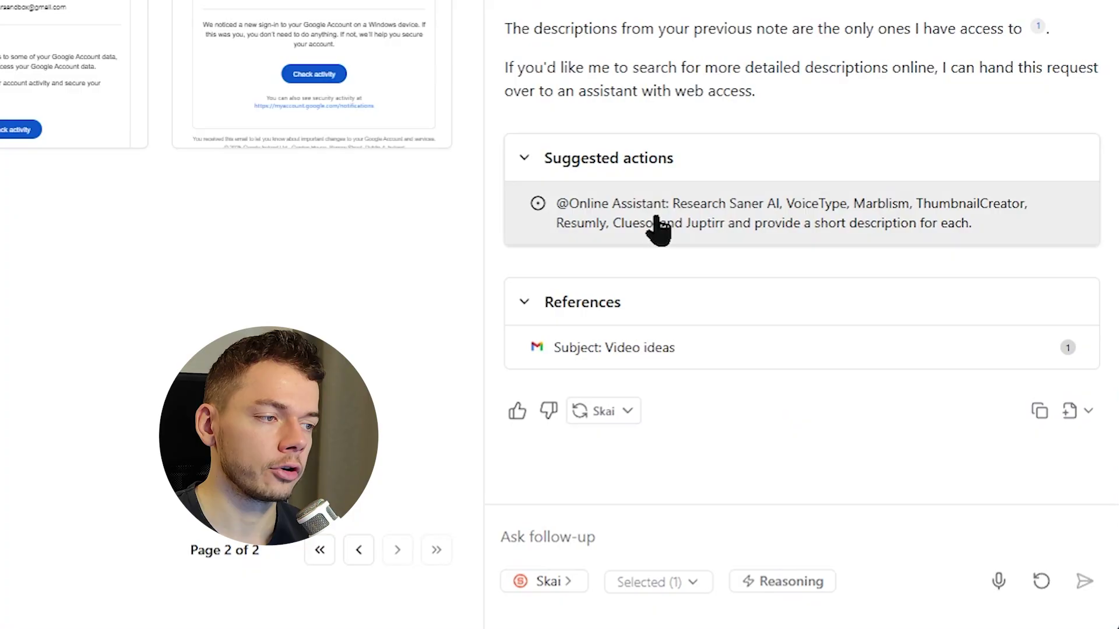
Run the suggested Online Assistant action to research the mentioned tools, and read the short descriptions it provides.
{"action": "left_click", "coordinate": [572, 227]}
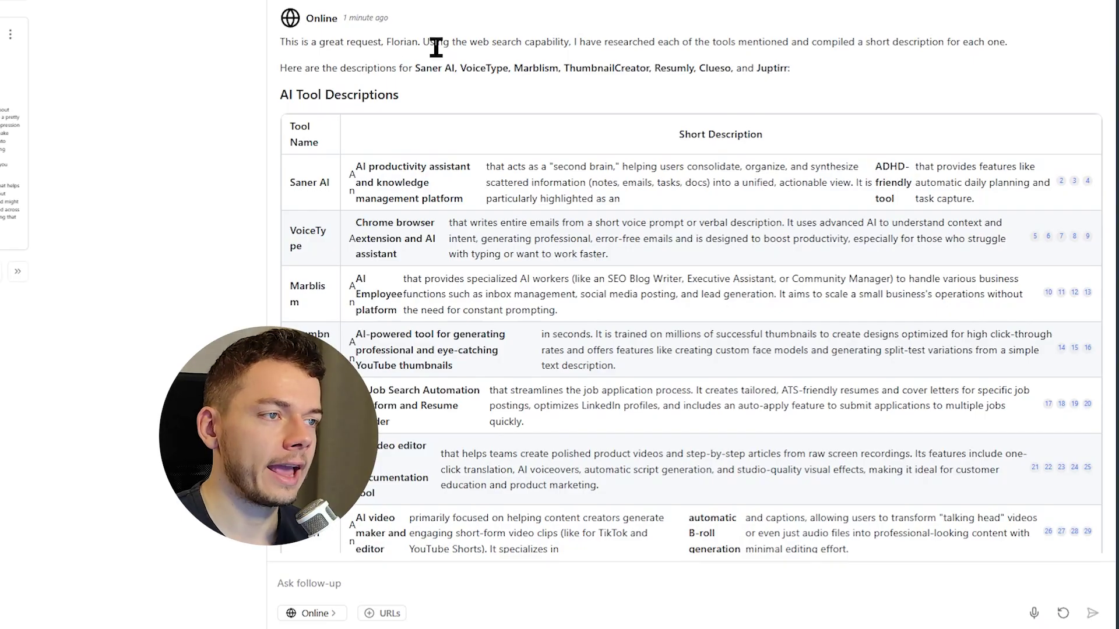
{"action": "left_click_drag", "start_coordinate": [443, 68], "coordinate": [595, 72]}
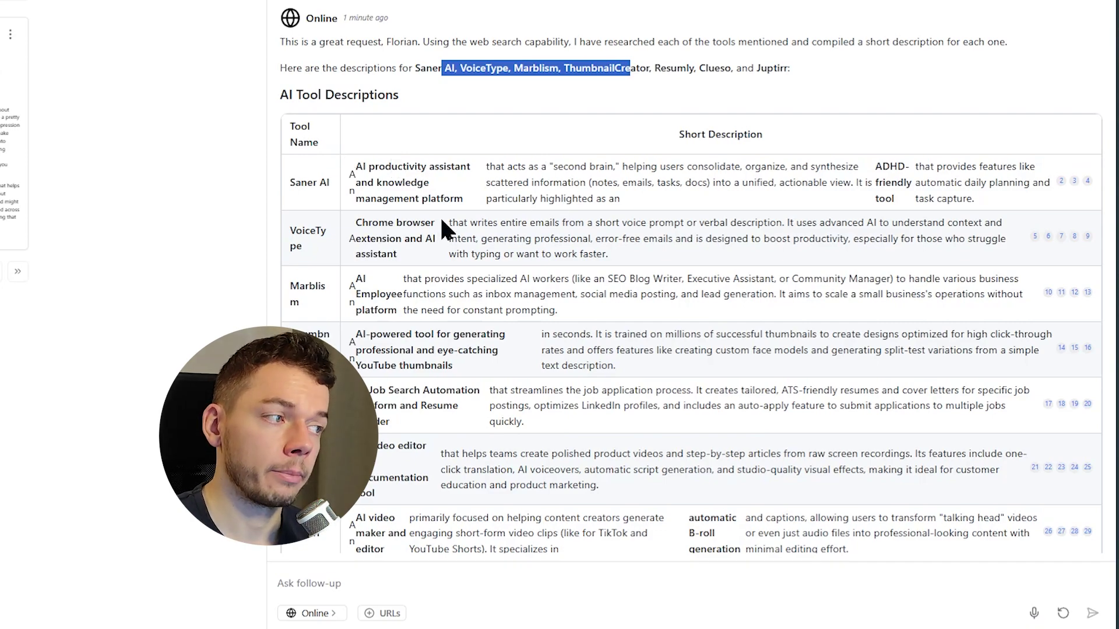
Open a cited web source for the VoiceType description, close it, and look through the remaining tool descriptions.
{"action": "left_click", "coordinate": [1047, 239]}
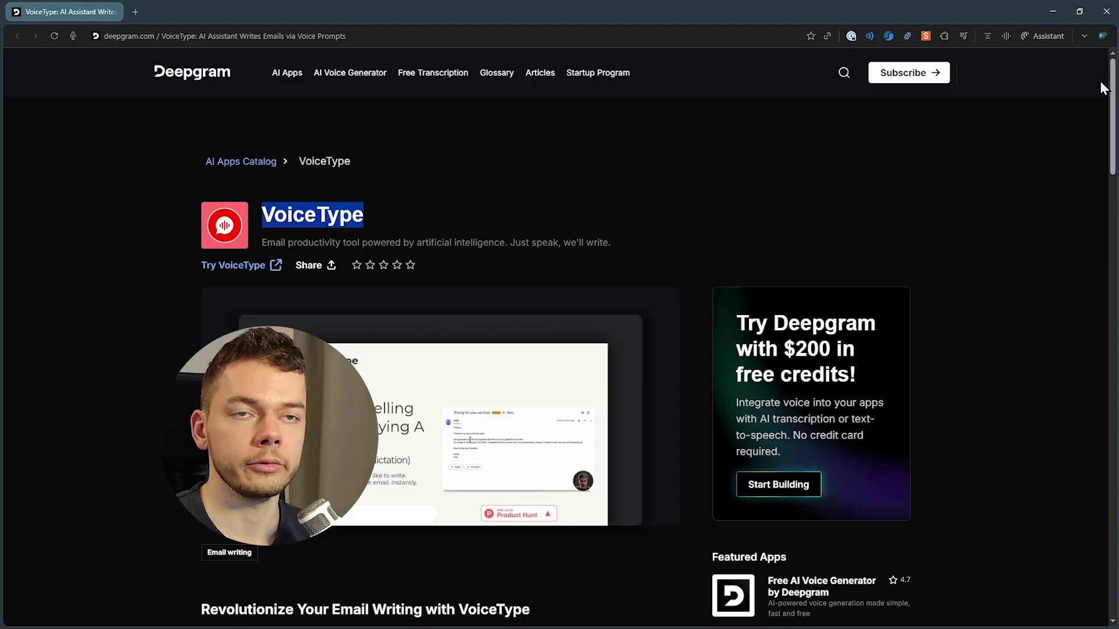
{"action": "left_click", "coordinate": [1107, 22]}
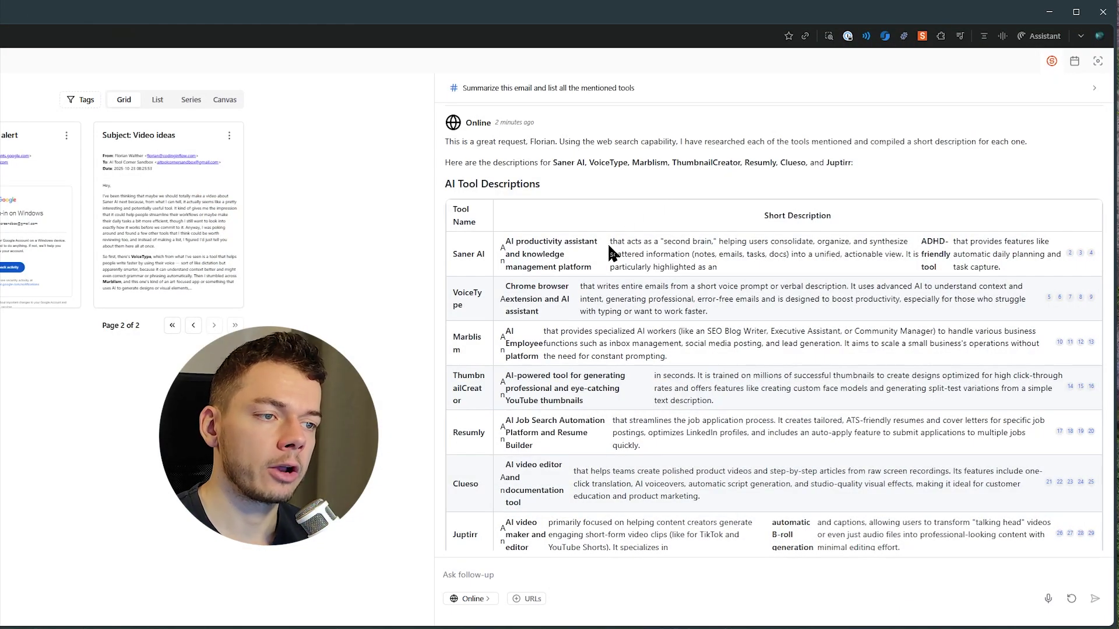
{"action": "scroll", "coordinate": [601, 297], "scroll_direction": "down", "scroll_amount": 3}
{"action": "left_click_drag", "start_coordinate": [461, 116], "coordinate": [690, 347]}
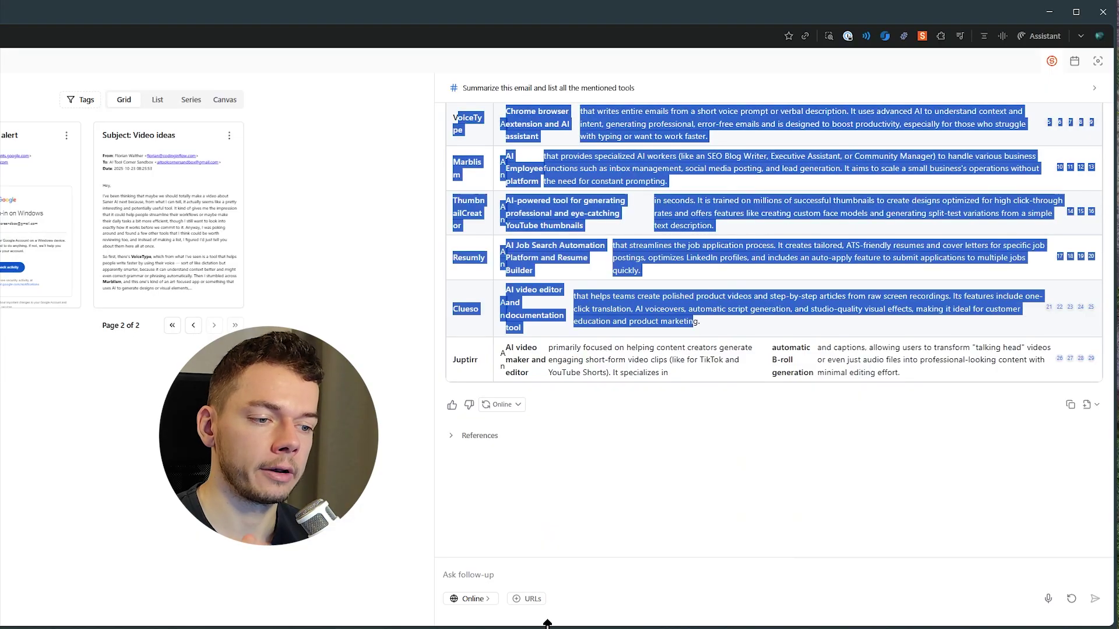
Switch the chat back to Skai and ask: "Create a note with a list of all these tools together with their descriptions".
{"action": "left_click", "coordinate": [538, 581]}
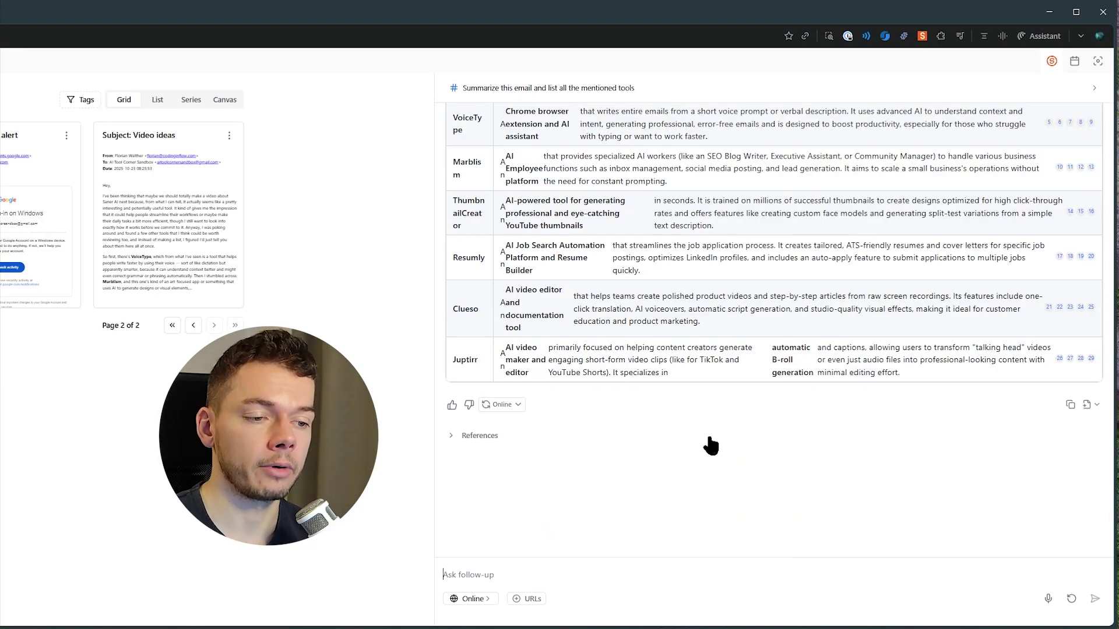
{"action": "left_click", "coordinate": [472, 598]}
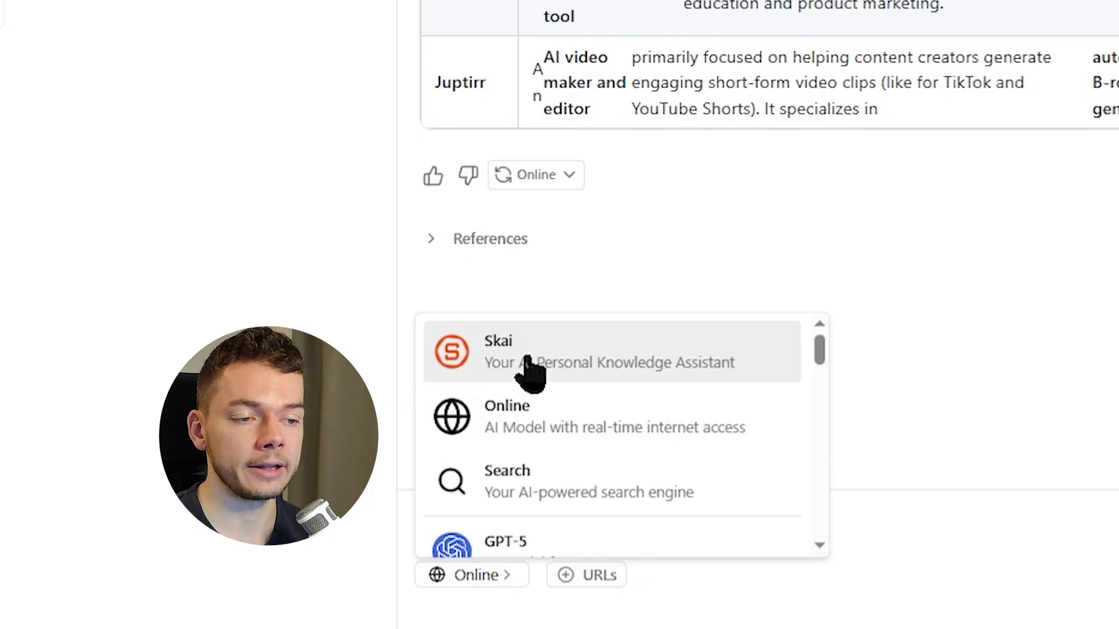
{"action": "left_click", "coordinate": [551, 408]}
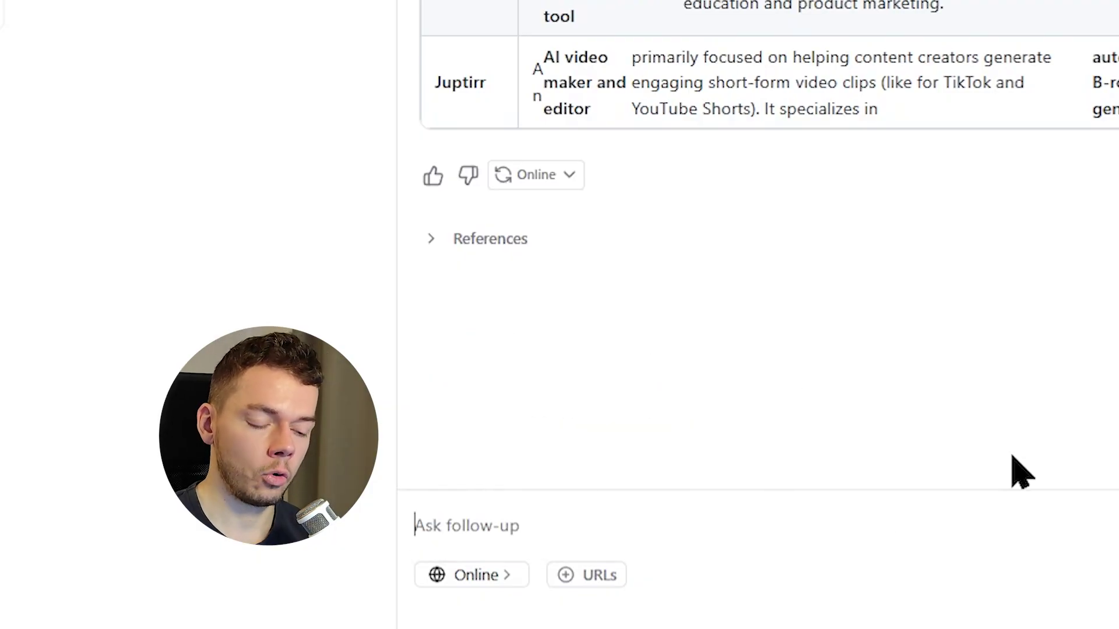
{"action": "type", "text": "@S"}
{"action": "key", "text": "Return"}
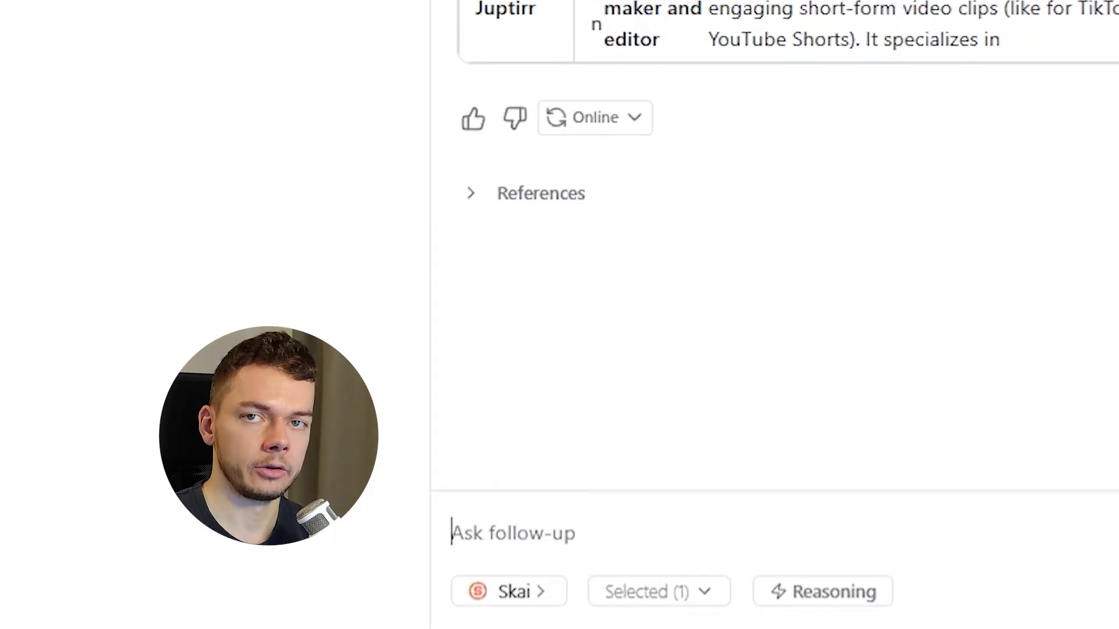
{"action": "type", "text": "Create a note with a list of all these tools together with their descriptions"}
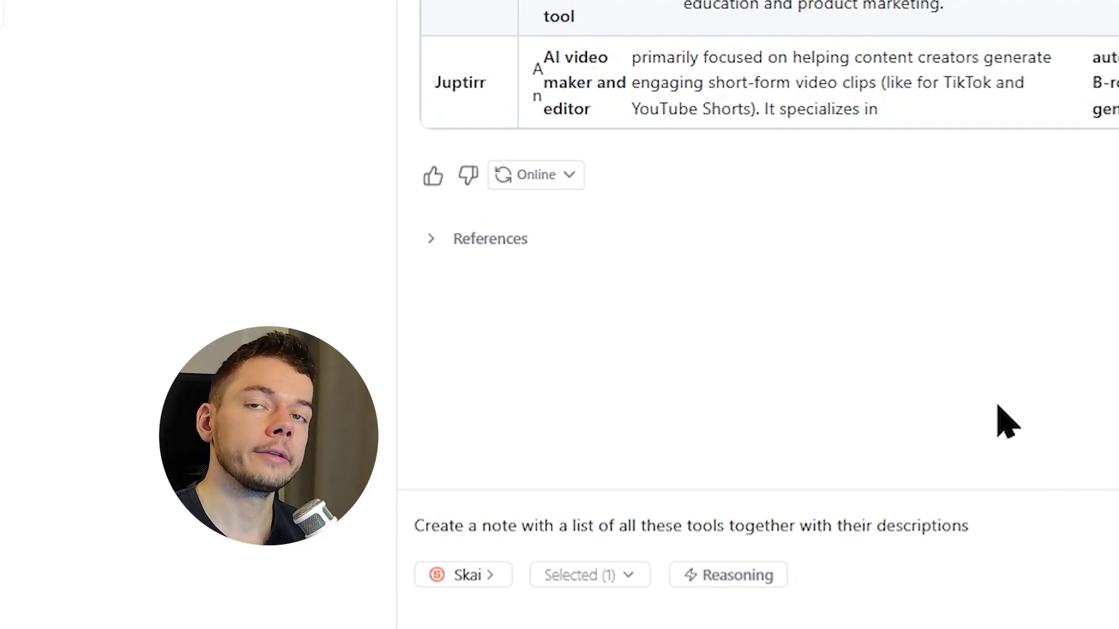
{"action": "key", "text": "Return"}
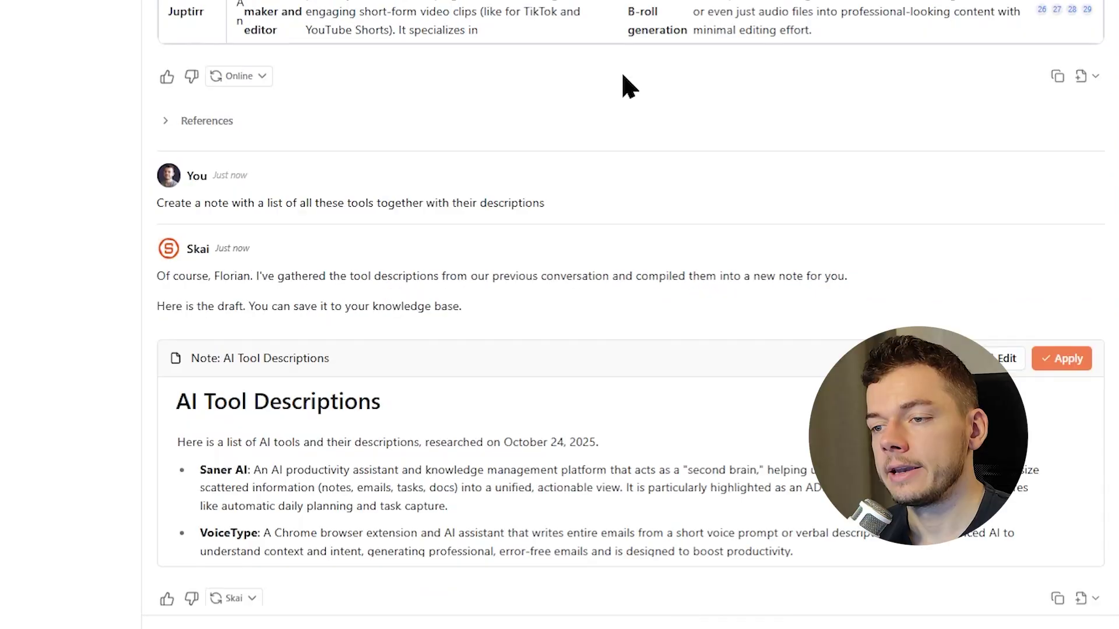
Save Skai's drafted "AI Tool Descriptions" note to the knowledge base, and open it to read its contents.
{"action": "scroll", "coordinate": [622, 74], "scroll_direction": "down", "scroll_amount": 3}
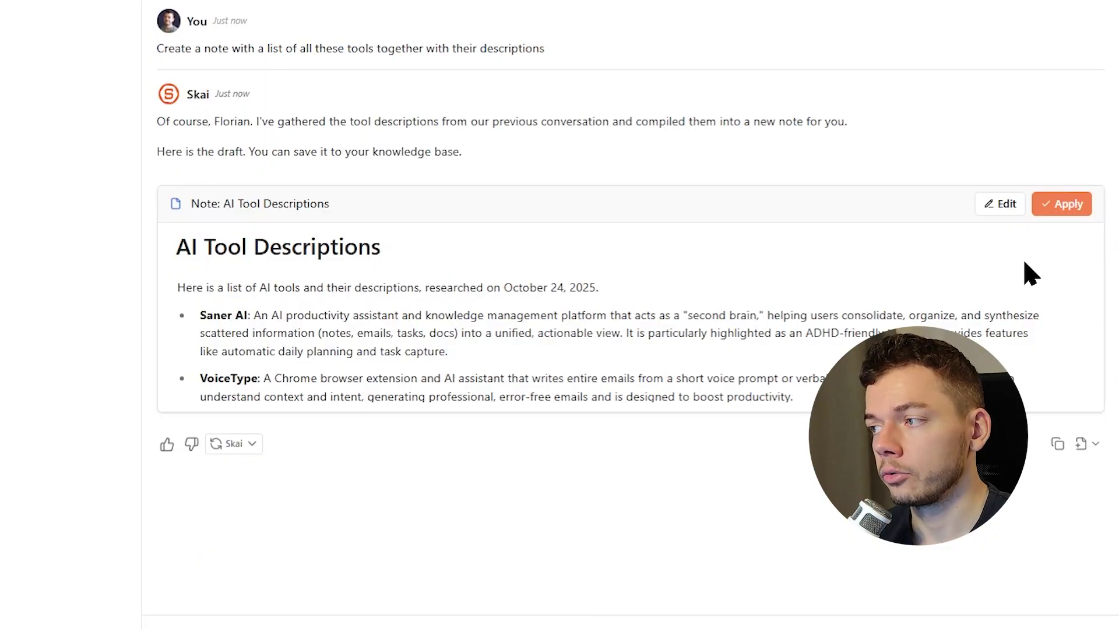
{"action": "left_click", "coordinate": [1085, 207]}
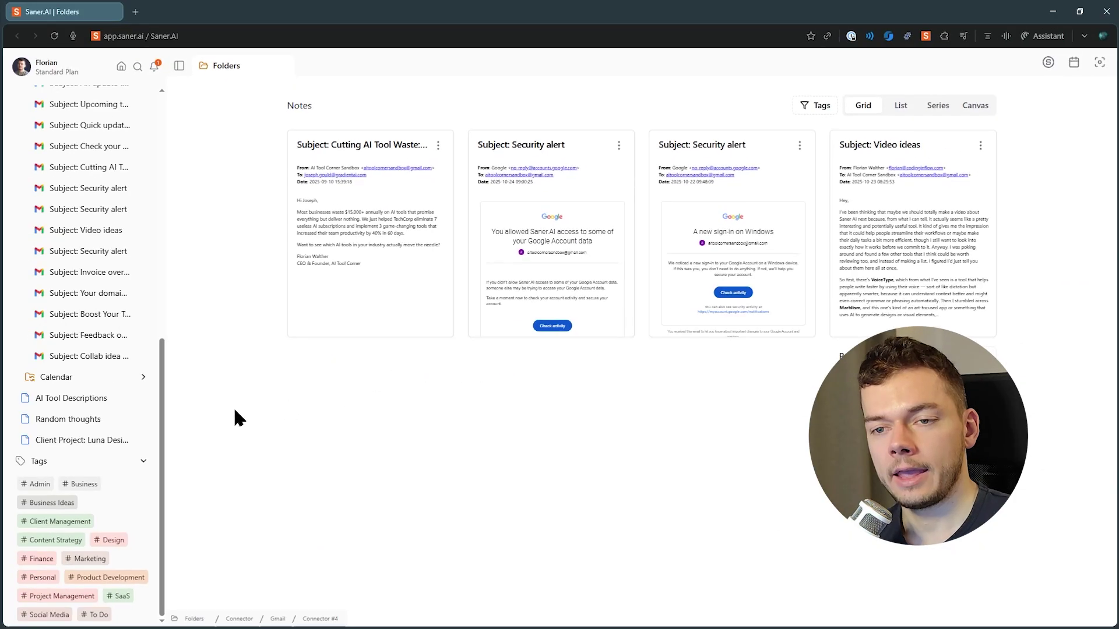
{"action": "left_click", "coordinate": [82, 385]}
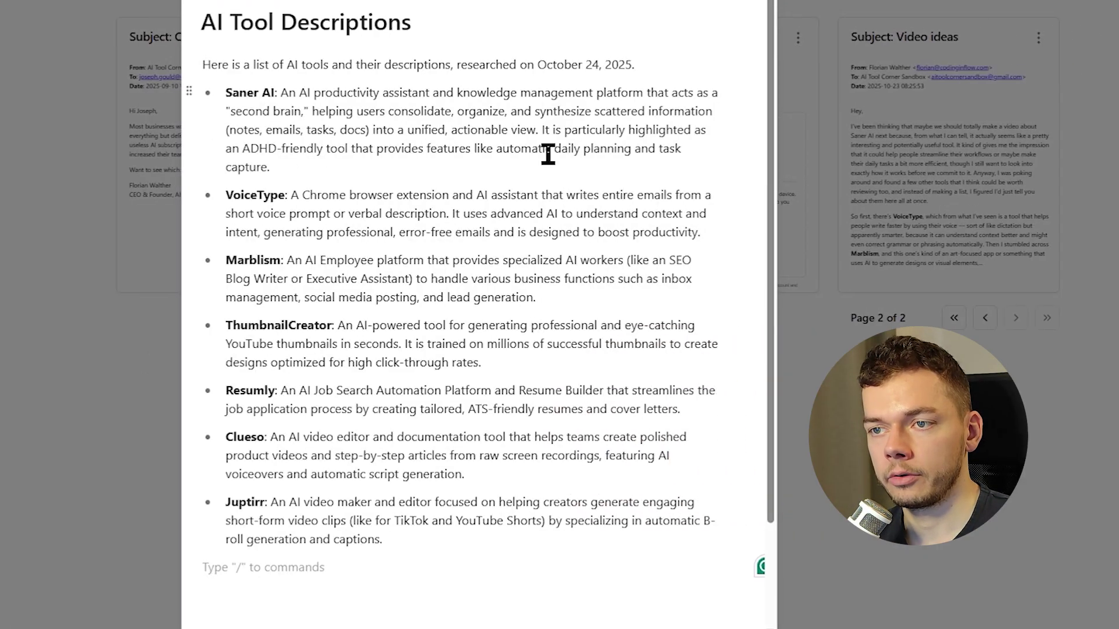
{"action": "scroll", "coordinate": [552, 150], "scroll_direction": "down", "scroll_amount": 2}
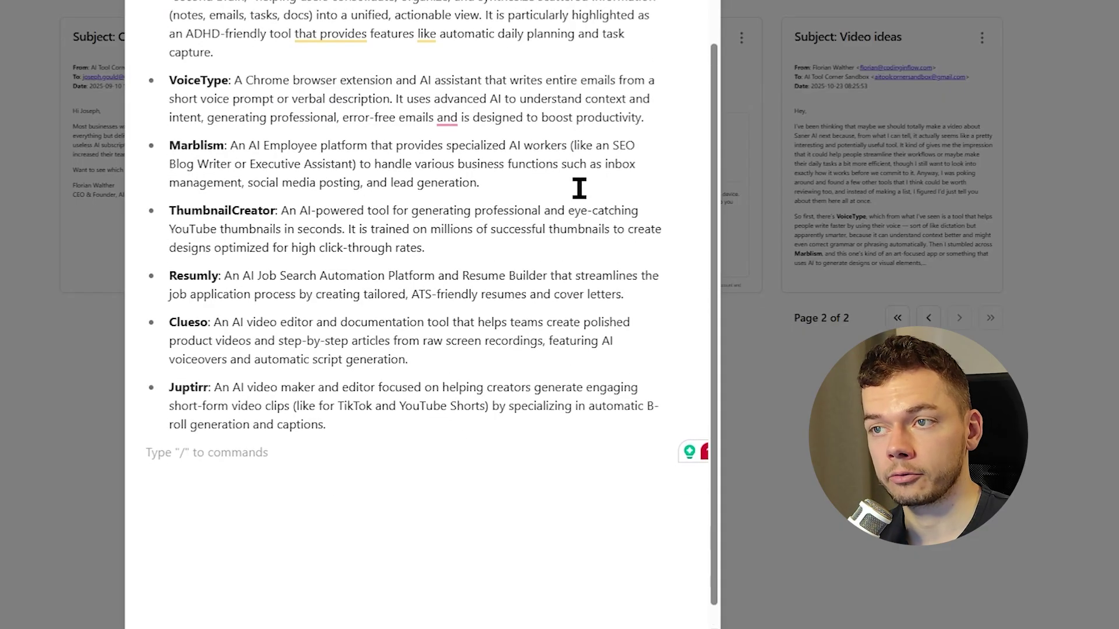
{"action": "scroll", "coordinate": [577, 187], "scroll_direction": "up", "scroll_amount": 3}
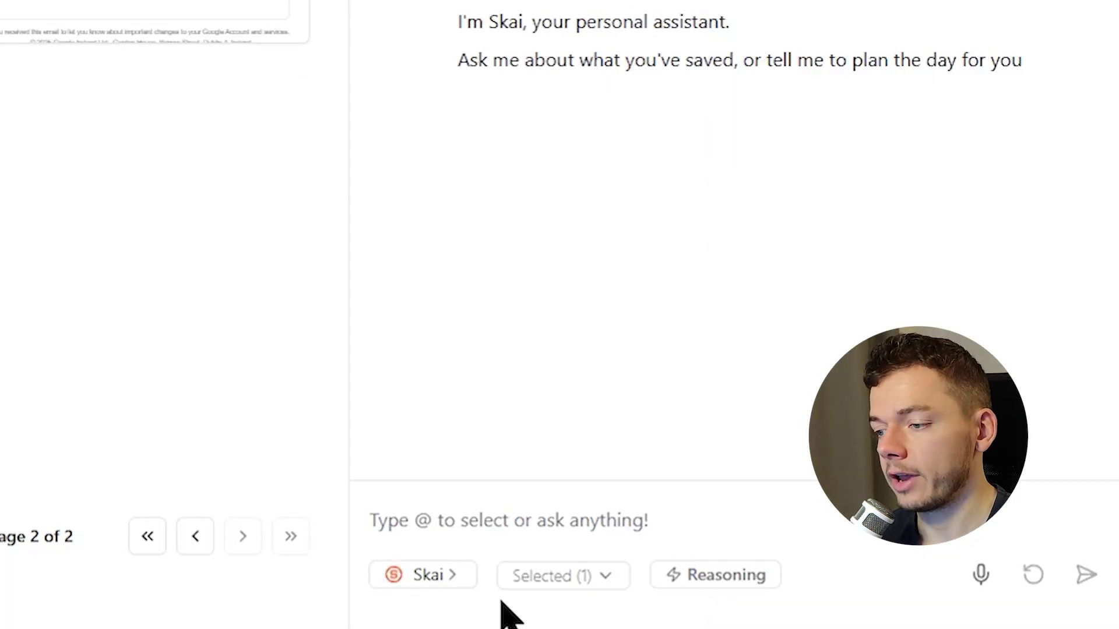
Switch the chat to the Search assistant and query: "Please find me all security-related notes that I need to act on soon".
{"action": "left_click", "coordinate": [454, 584]}
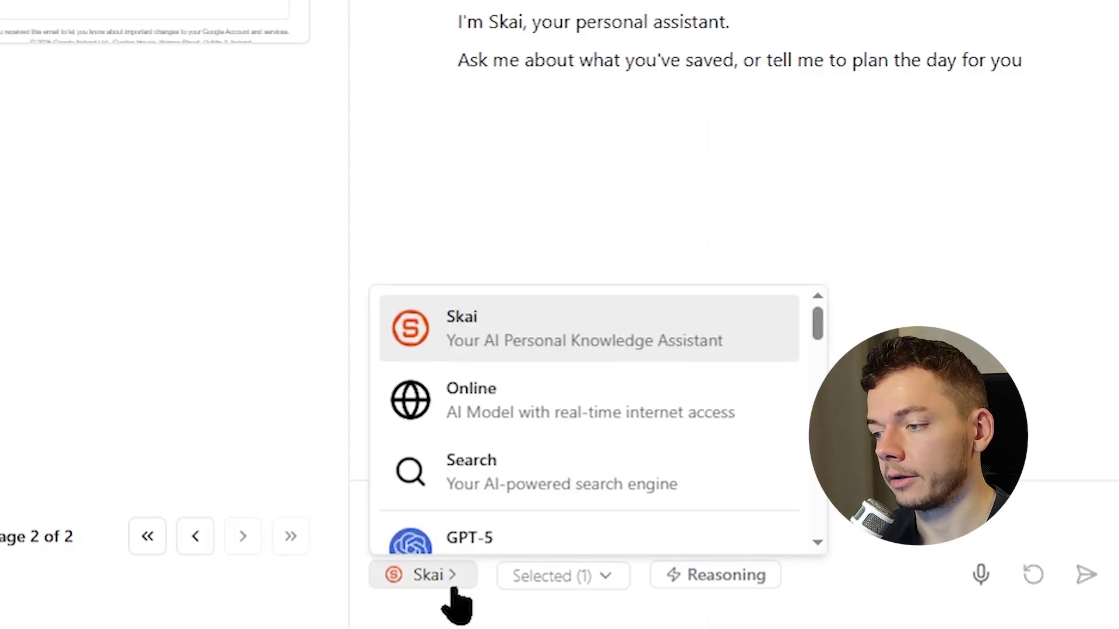
{"action": "left_click", "coordinate": [455, 484]}
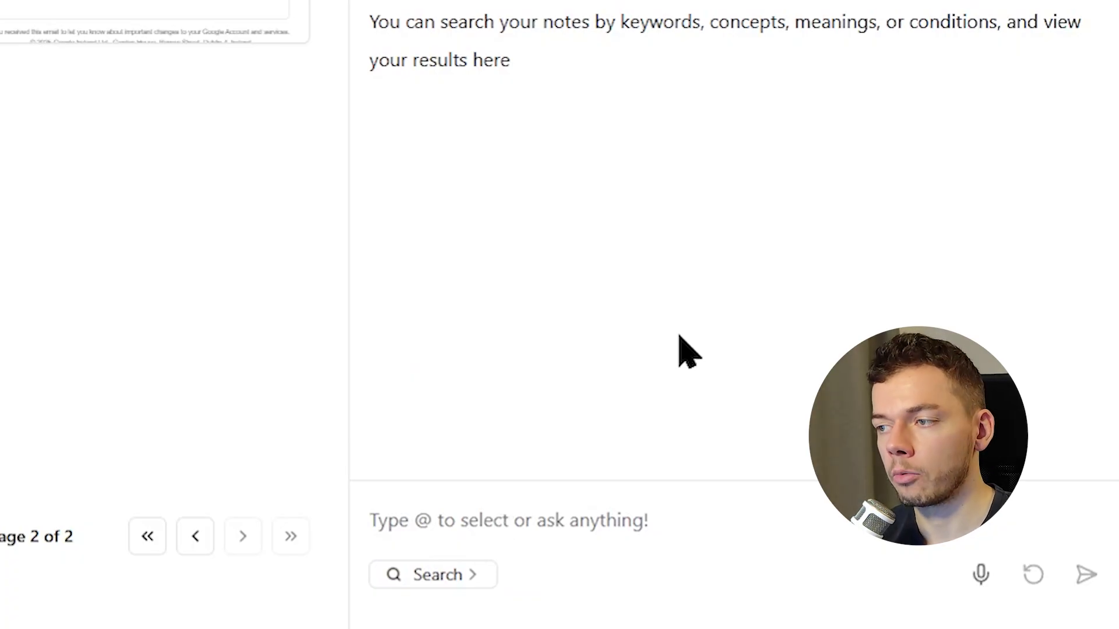
{"action": "type", "text": "Please find me all security-related notes that I need to act on soon"}
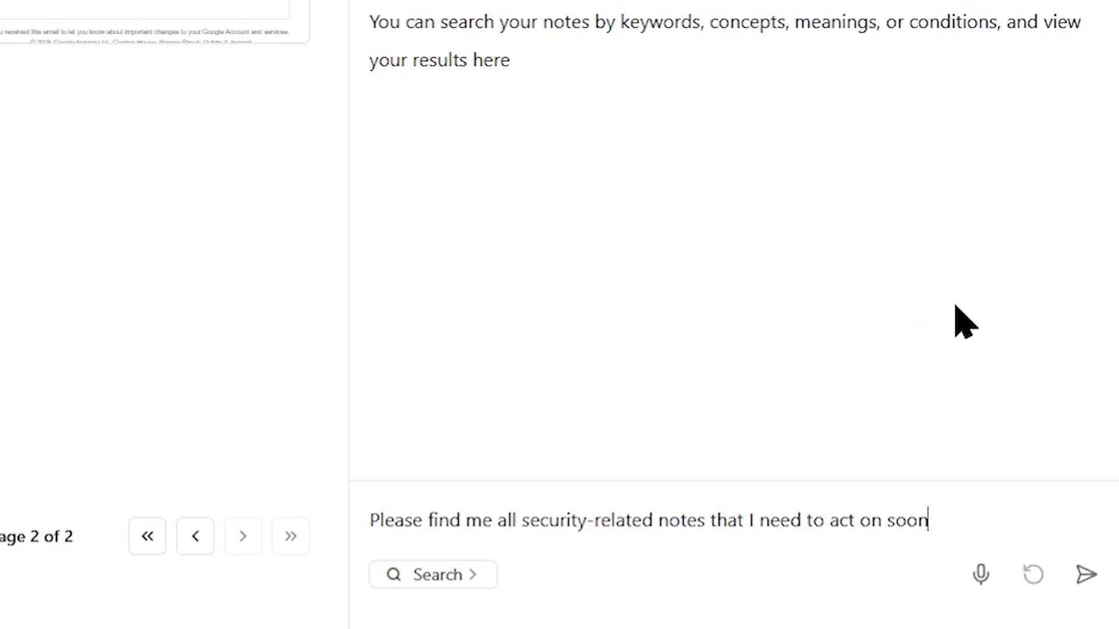
{"action": "key", "text": "Return"}
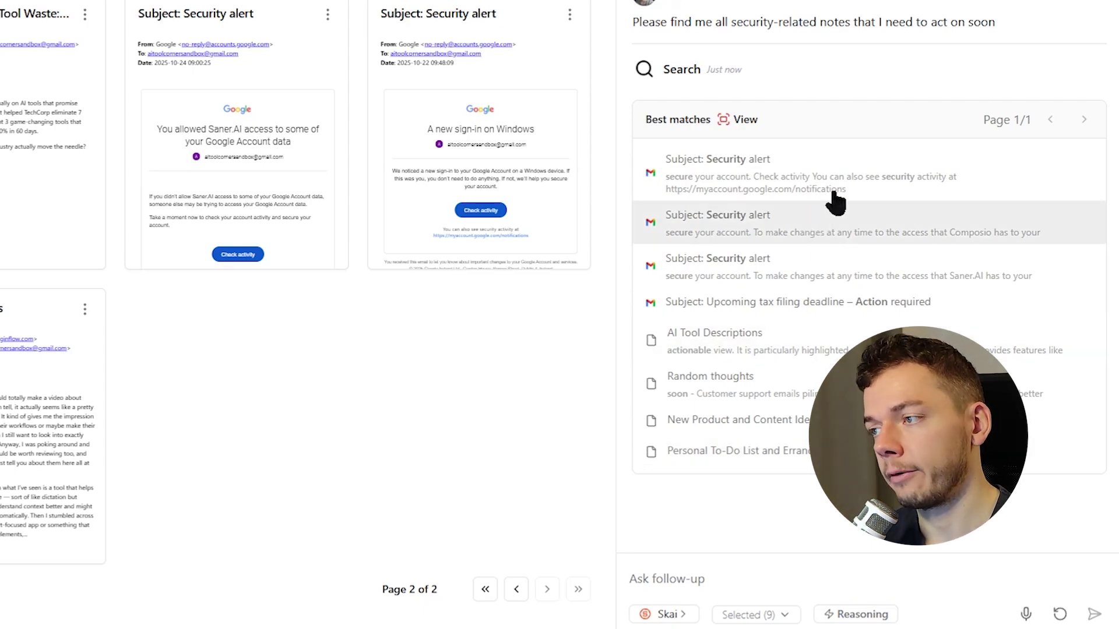
Open the first "Security alert" email among the best matches, review its message and attached tasks, and close it.
{"action": "left_click", "coordinate": [816, 178]}
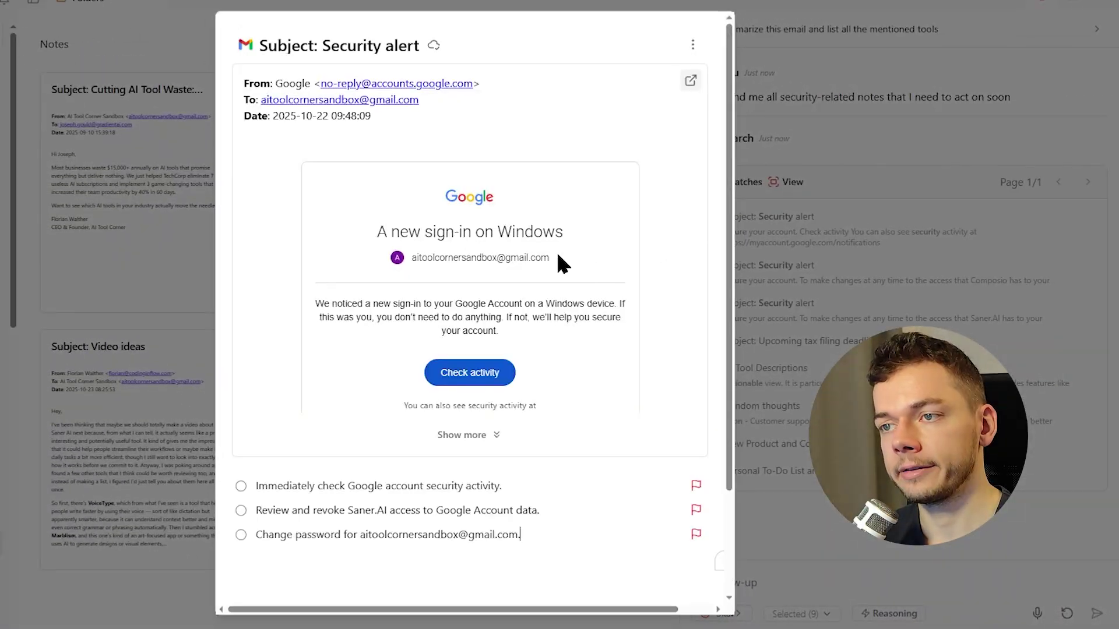
{"action": "scroll", "coordinate": [431, 499], "scroll_direction": "down", "scroll_amount": 2}
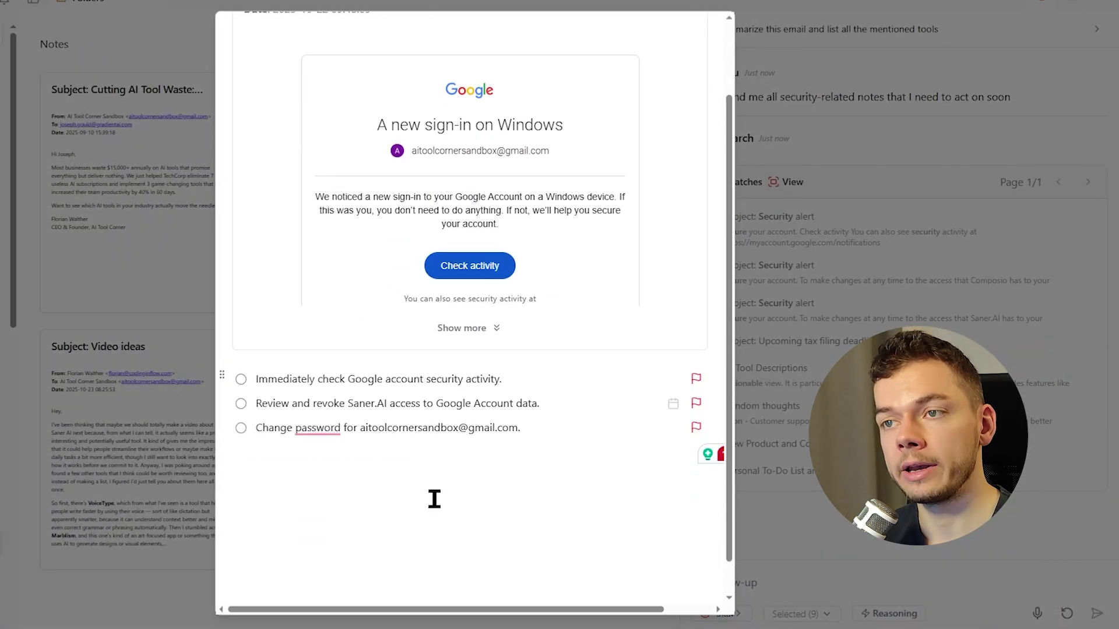
{"action": "scroll", "coordinate": [432, 499], "scroll_direction": "up", "scroll_amount": 2}
{"action": "left_click", "coordinate": [956, 305]}
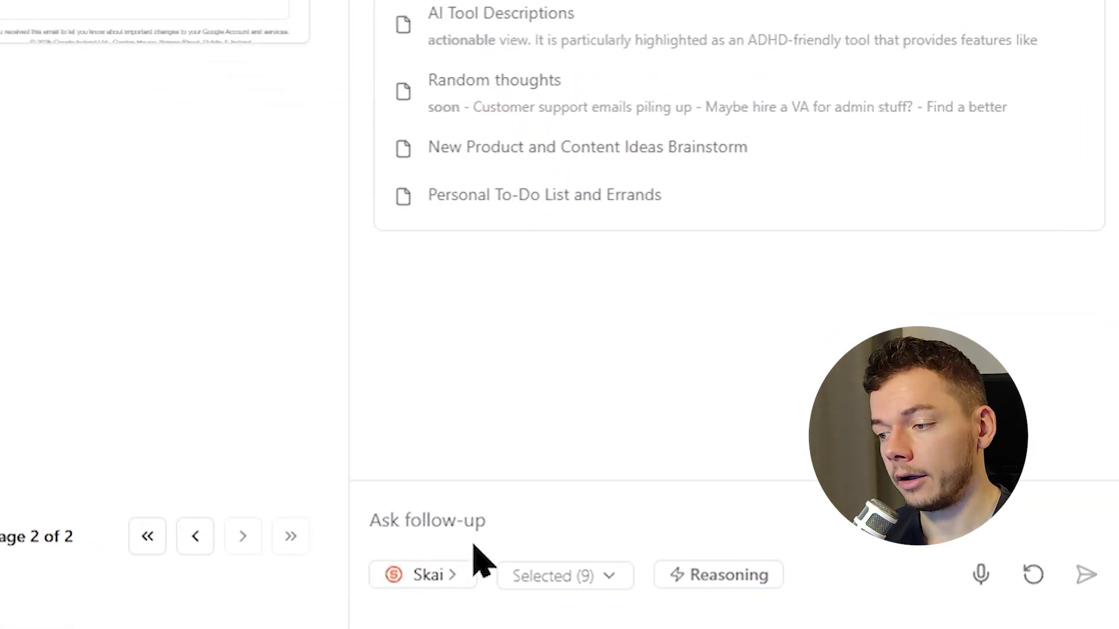
Look over the selectable AI models and the OpenAI models in the External AI settings, and close the settings.
{"action": "left_click", "coordinate": [619, 600]}
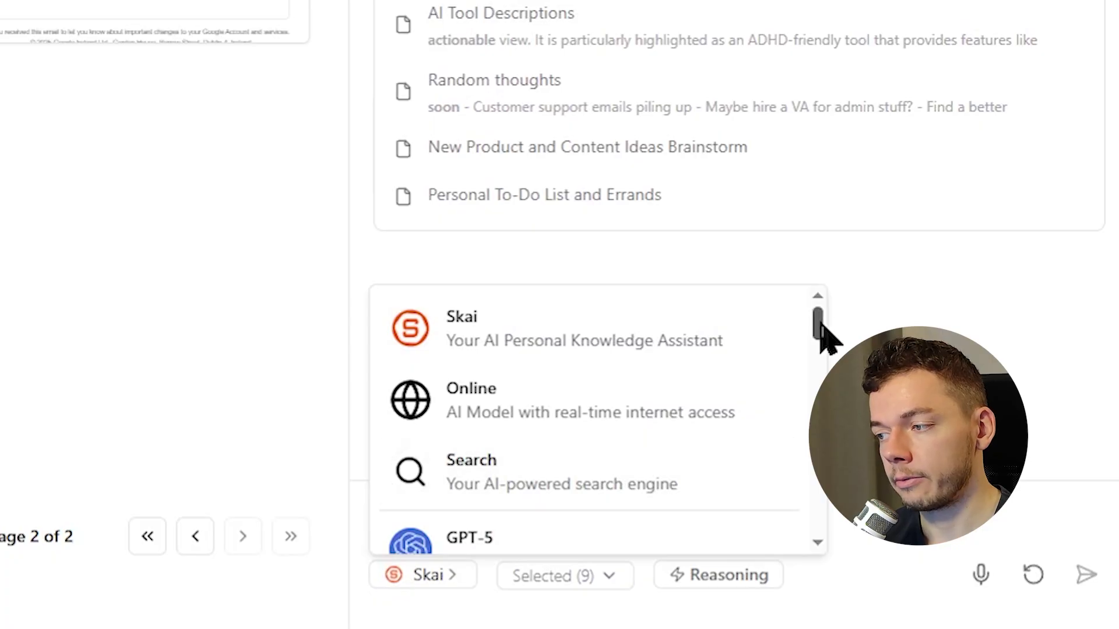
{"action": "left_click_drag", "start_coordinate": [822, 329], "coordinate": [836, 510]}
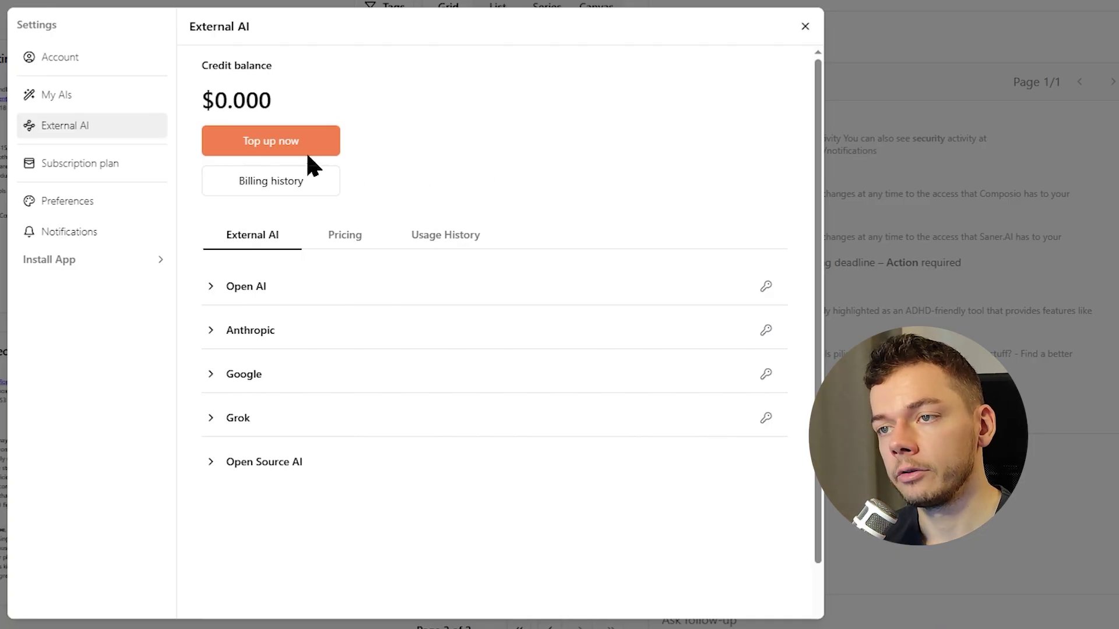
{"action": "left_click", "coordinate": [350, 291]}
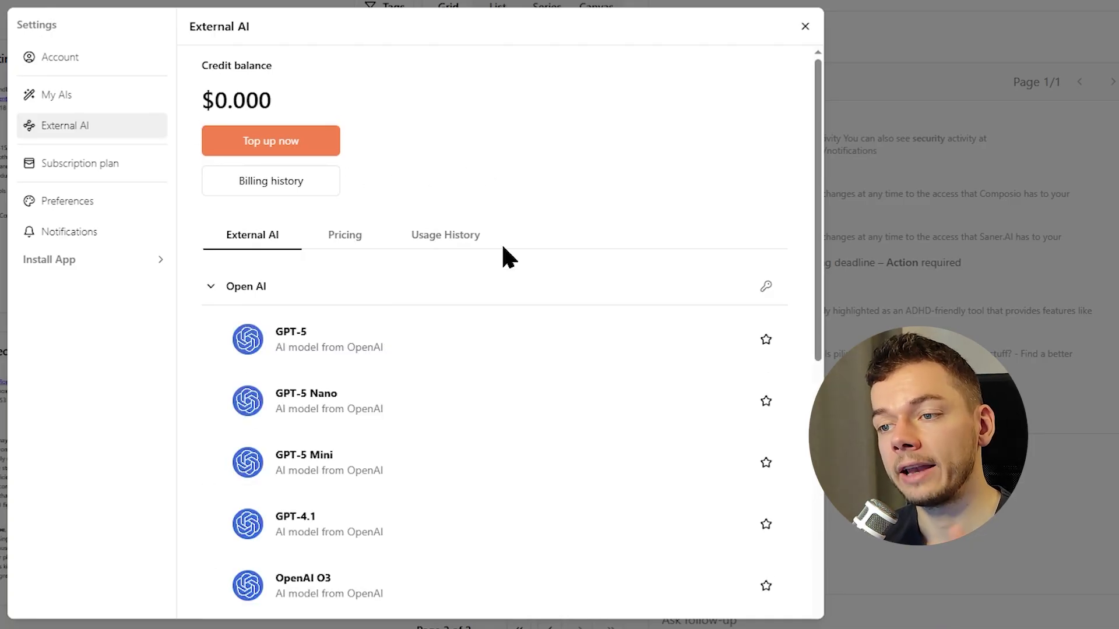
{"action": "left_click", "coordinate": [935, 319]}
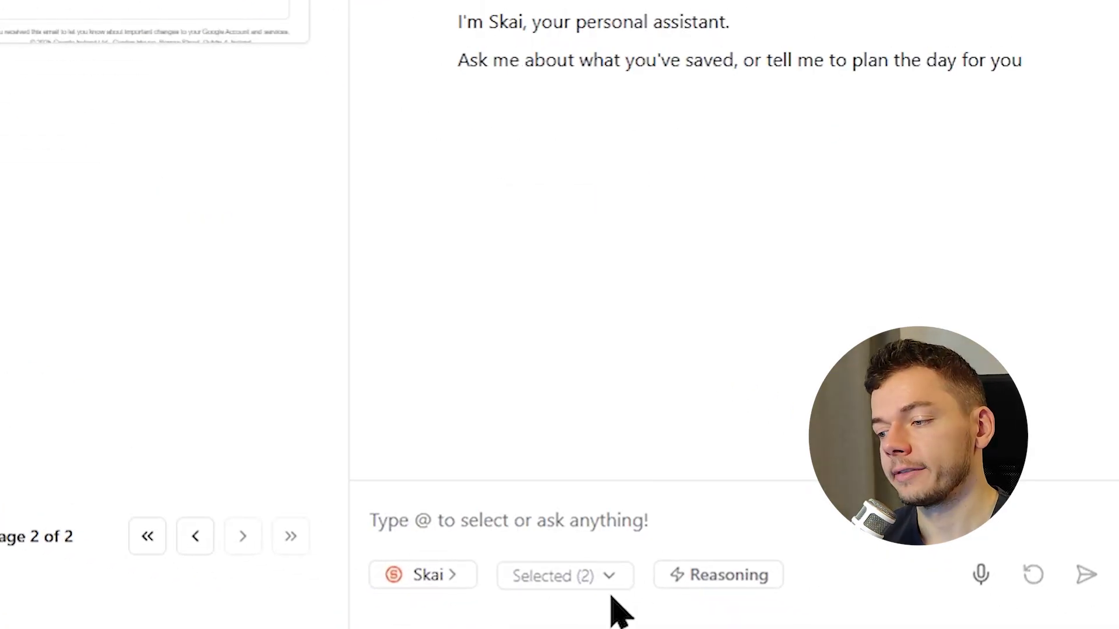
Set Skai's context to All, enable Reasoning, and ask: "What steps should I focus on next to really move my business forward?".
{"action": "left_click", "coordinate": [606, 577]}
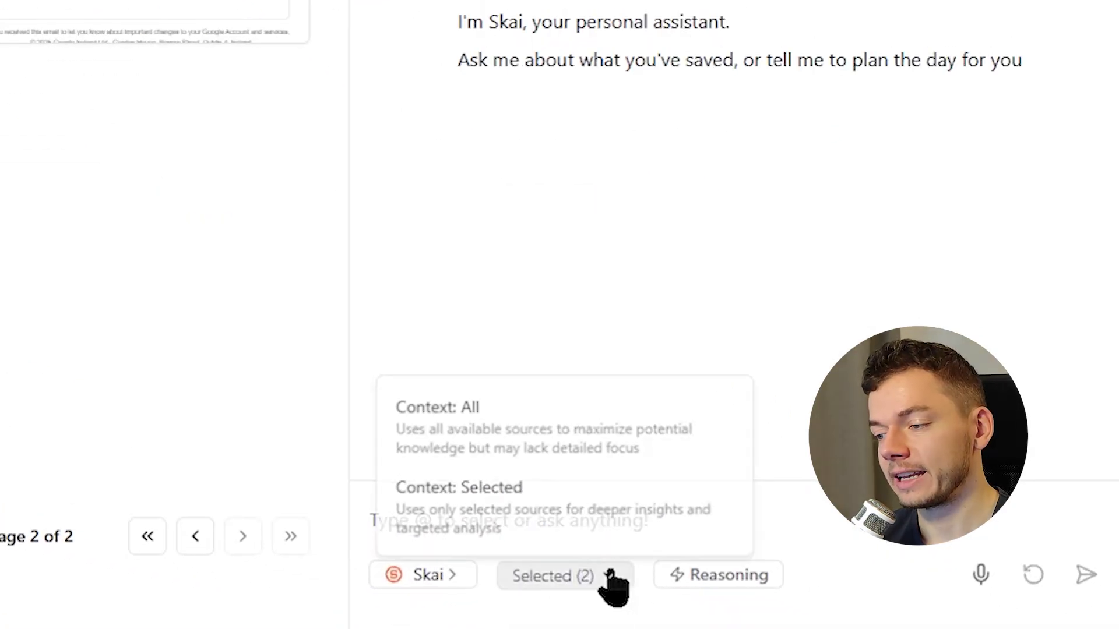
{"action": "left_click", "coordinate": [454, 420]}
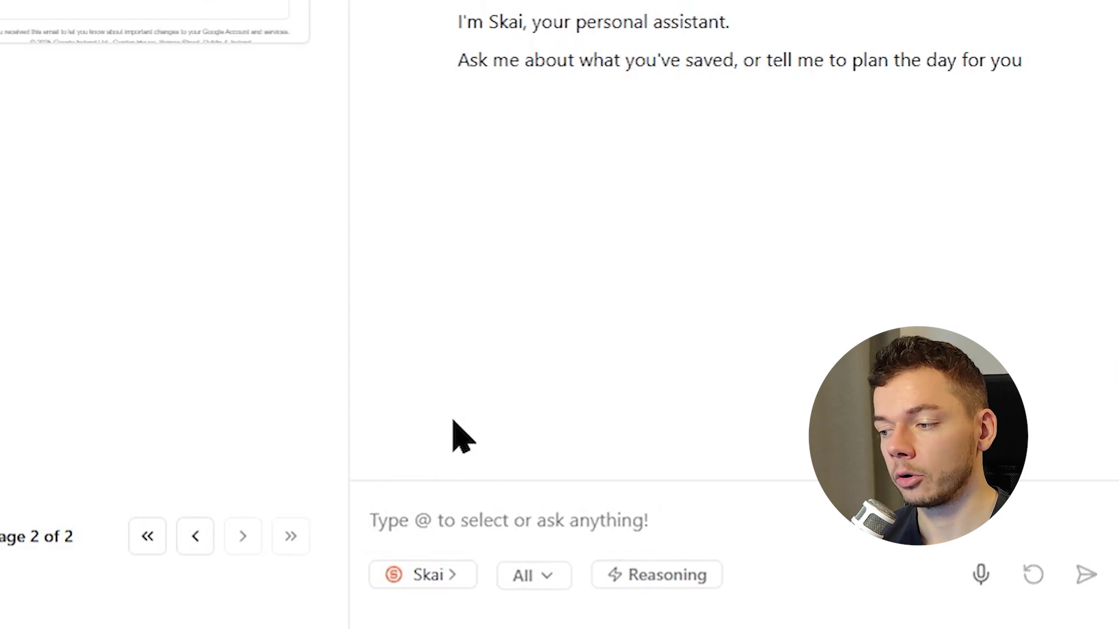
{"action": "left_click", "coordinate": [654, 575]}
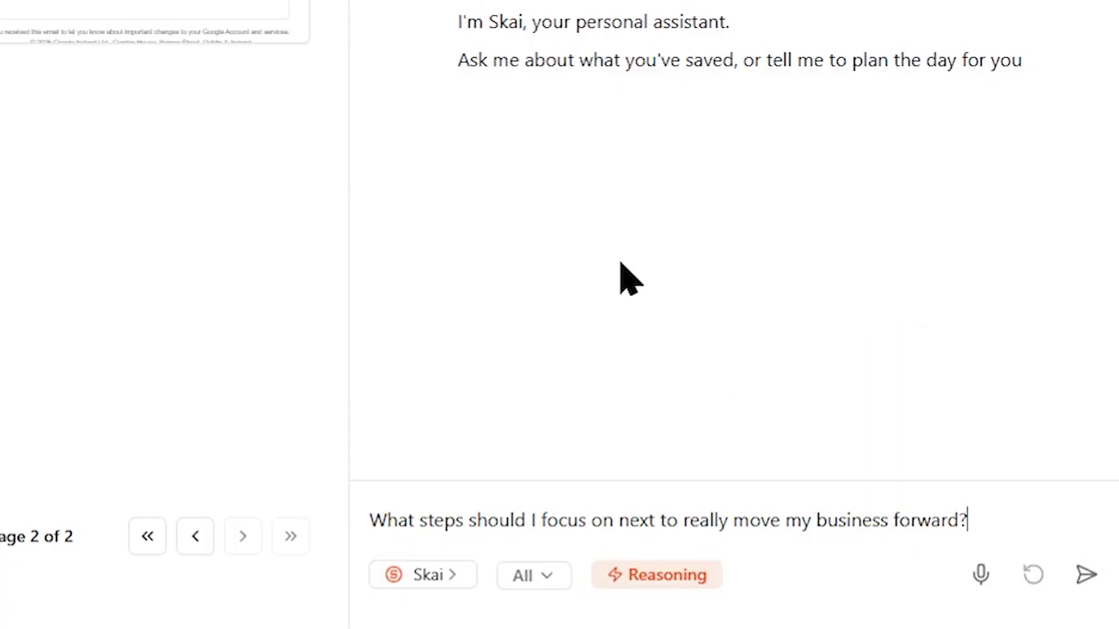
{"action": "key", "text": "Return"}
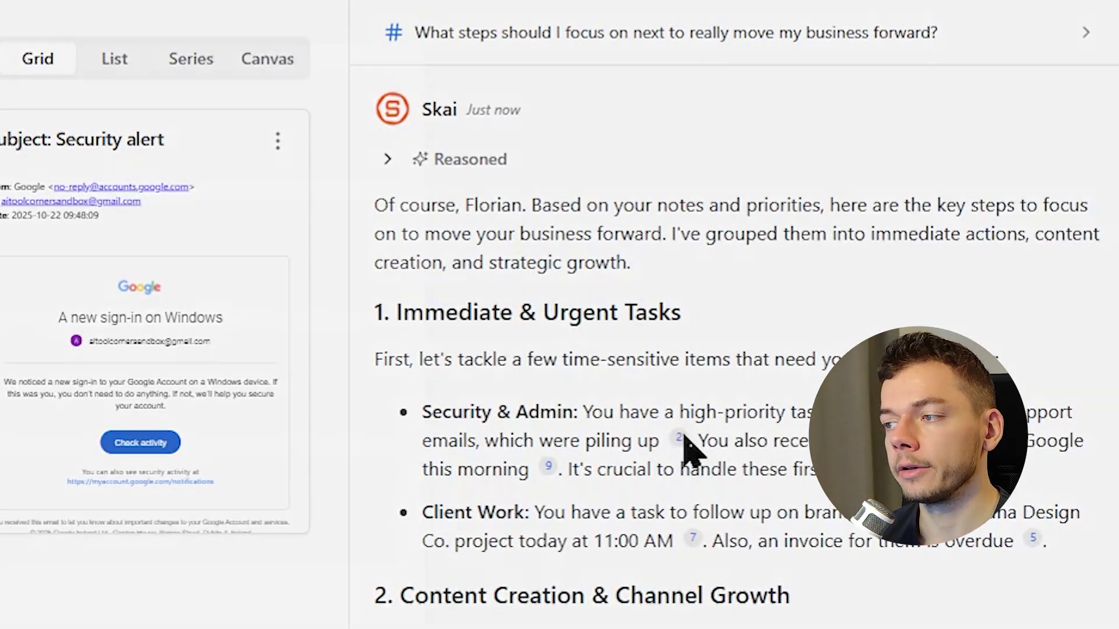
Check the "Random thoughts" note cited in Skai's answer, and review the answer's recommendations, proposed tasks and references.
{"action": "left_click", "coordinate": [680, 438]}
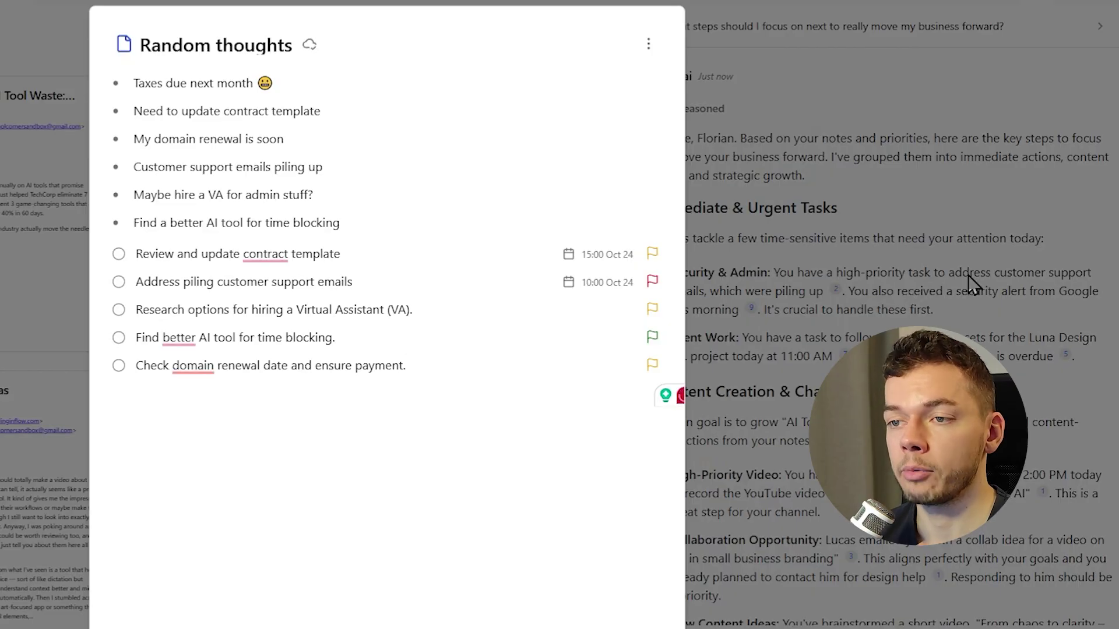
{"action": "left_click", "coordinate": [968, 275]}
{"action": "scroll", "coordinate": [968, 275], "scroll_direction": "down", "scroll_amount": 5}
{"action": "scroll", "coordinate": [967, 275], "scroll_direction": "down", "scroll_amount": 4}
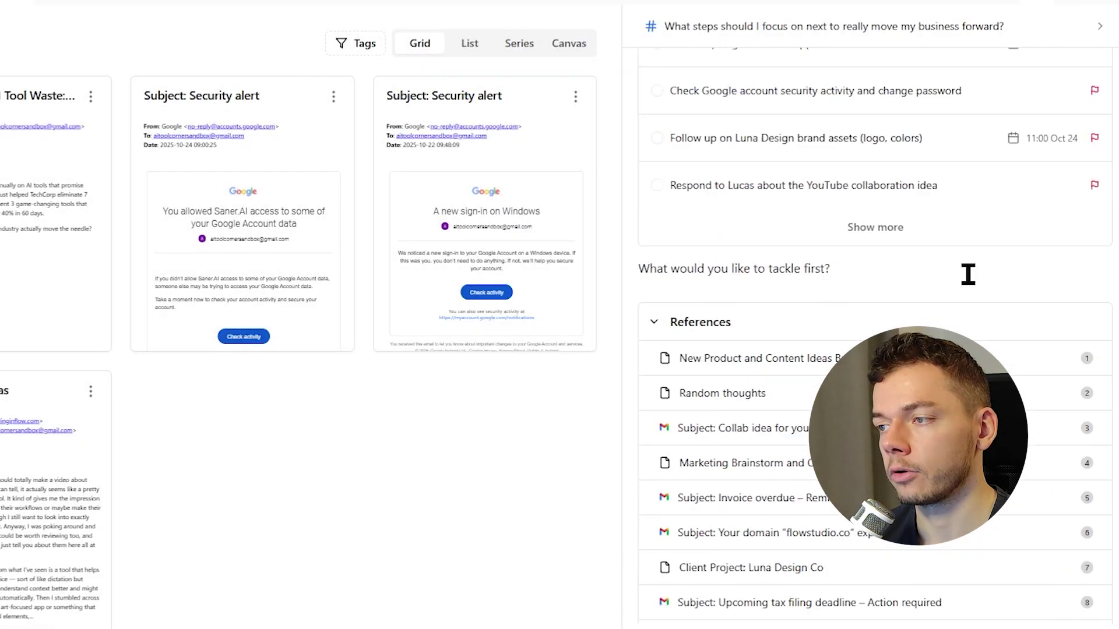
{"action": "scroll", "coordinate": [966, 277], "scroll_direction": "up", "scroll_amount": 5}
{"action": "scroll", "coordinate": [900, 266], "scroll_direction": "down", "scroll_amount": 8}
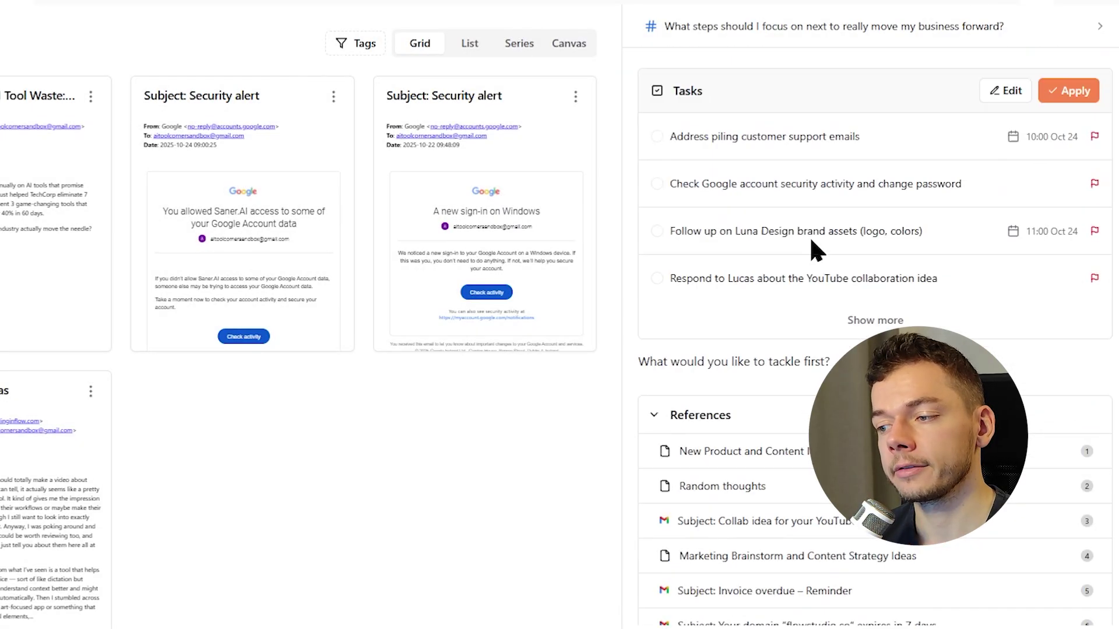
{"action": "scroll", "coordinate": [807, 492], "scroll_direction": "up", "scroll_amount": 8}
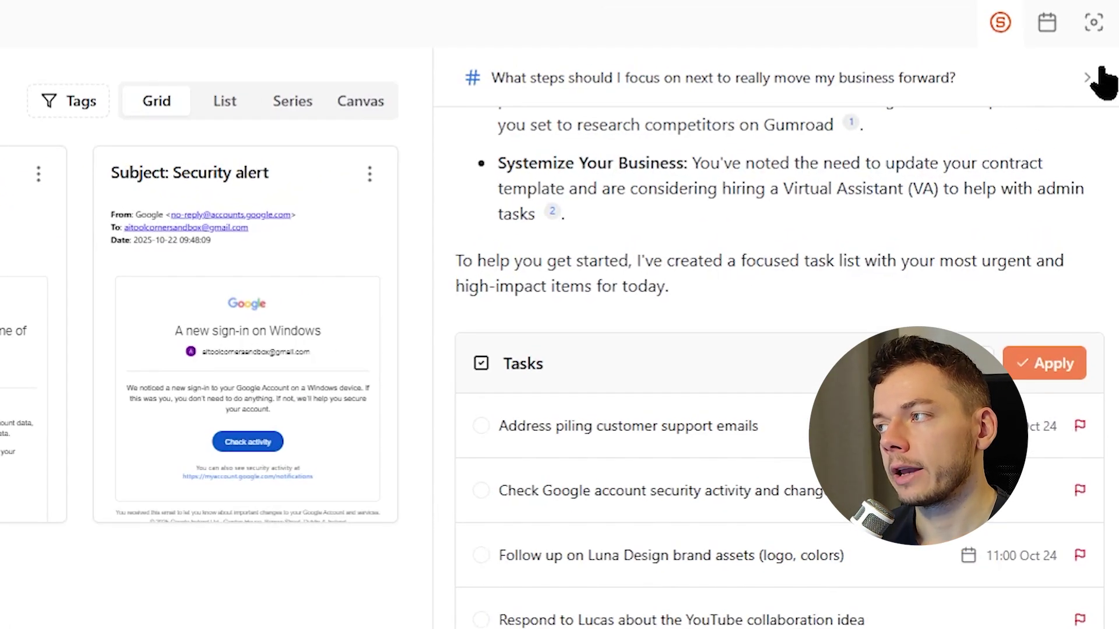
Look over the list of earlier Skai chats, and close it without switching conversation.
{"action": "left_click", "coordinate": [1101, 79]}
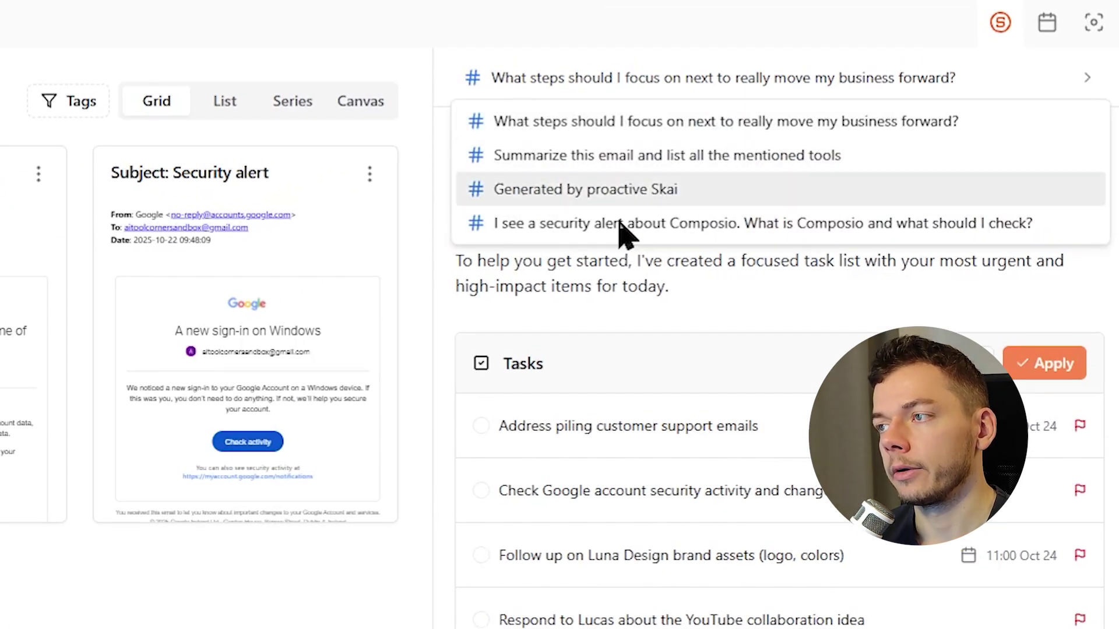
{"action": "left_click", "coordinate": [637, 285]}
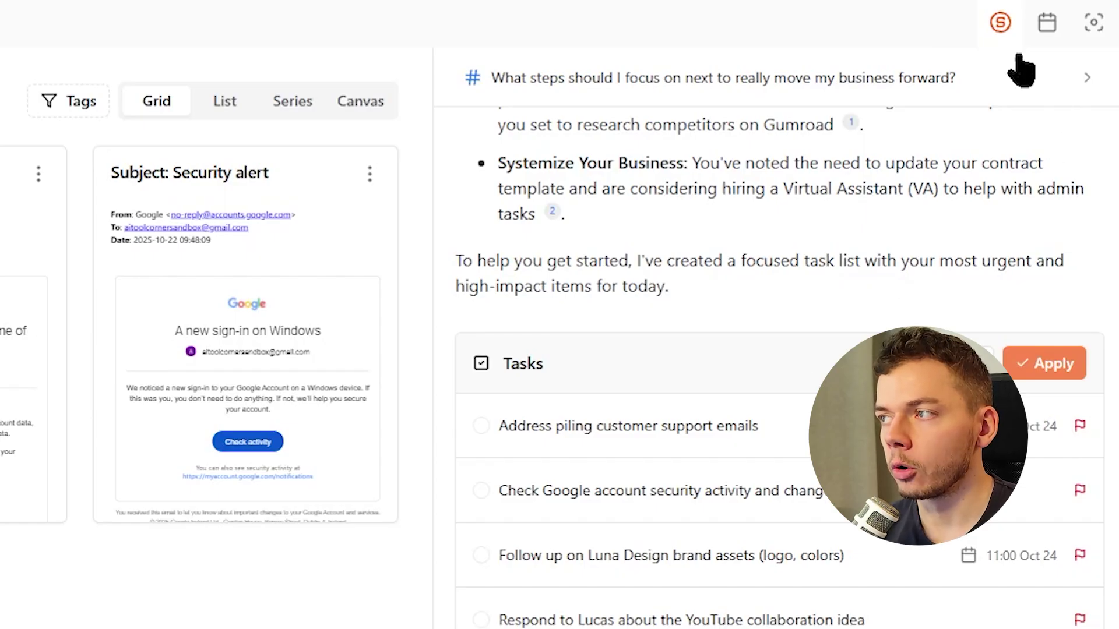
Close the Skai chat, and check the AI Tool Descriptions note listed under the Knowledge folders.
{"action": "left_click", "coordinate": [1000, 23]}
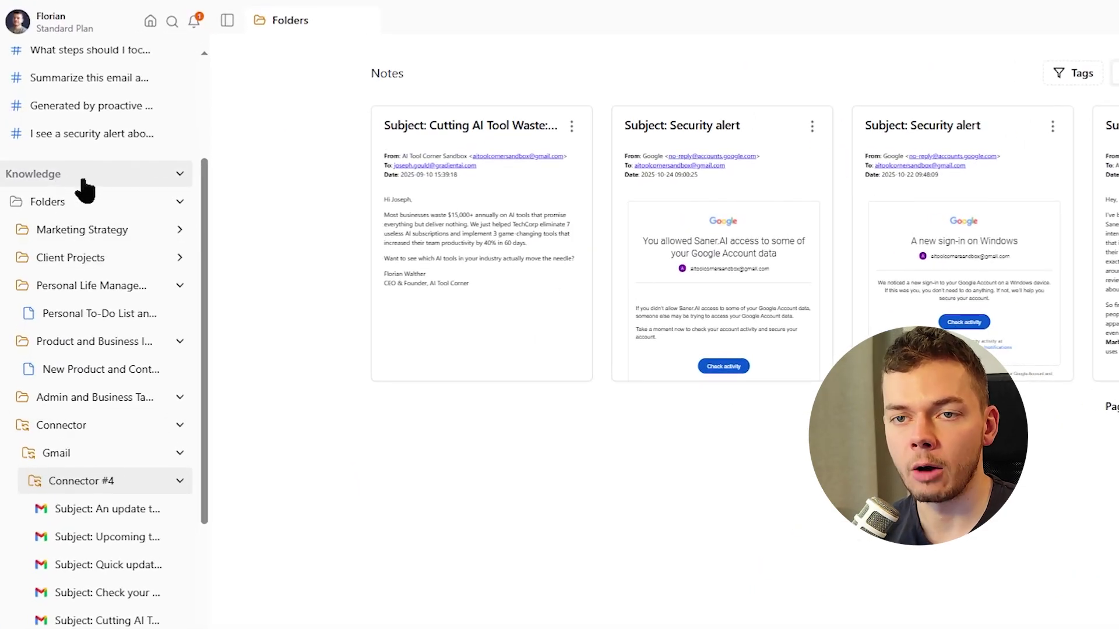
{"action": "scroll", "coordinate": [82, 429], "scroll_direction": "down", "scroll_amount": 8}
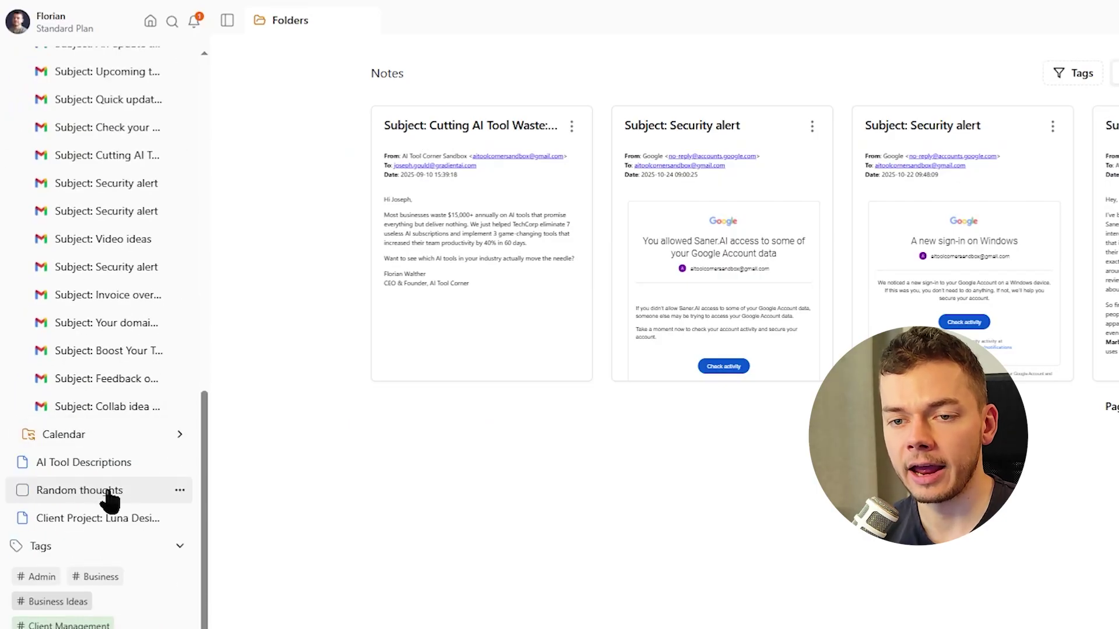
{"action": "left_click", "coordinate": [117, 464]}
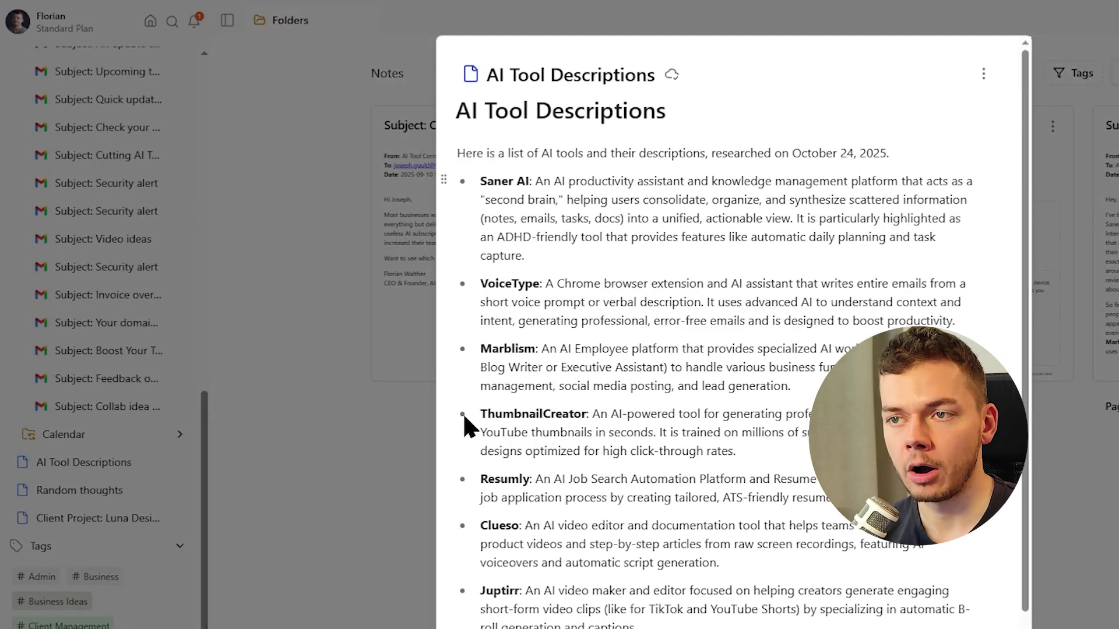
{"action": "left_click", "coordinate": [365, 391]}
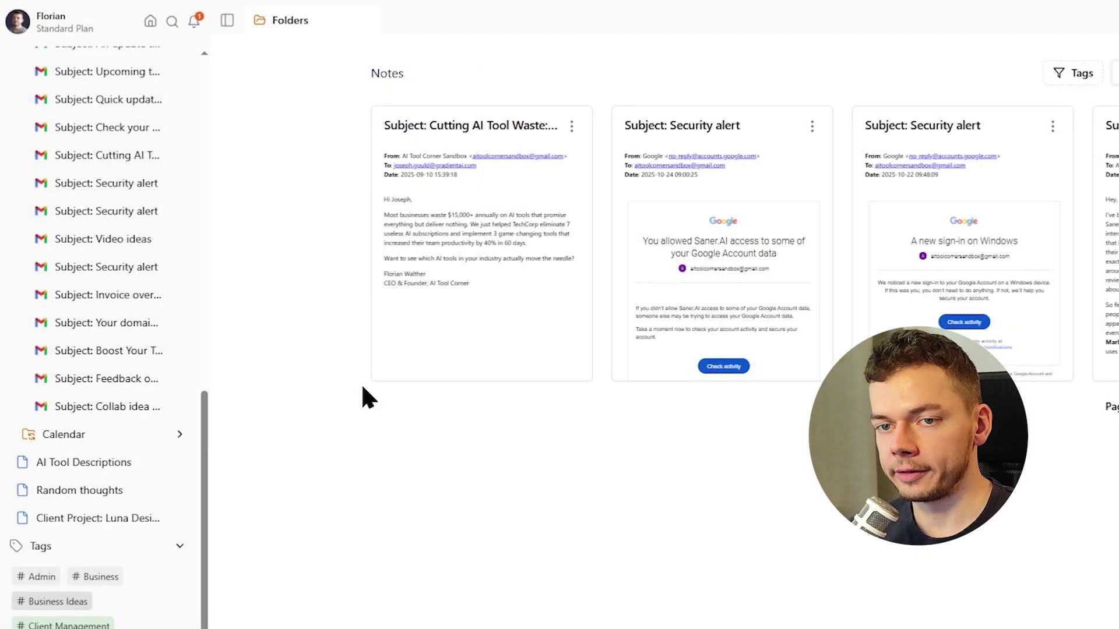
{"action": "scroll", "coordinate": [142, 412], "scroll_direction": "up", "scroll_amount": 8}
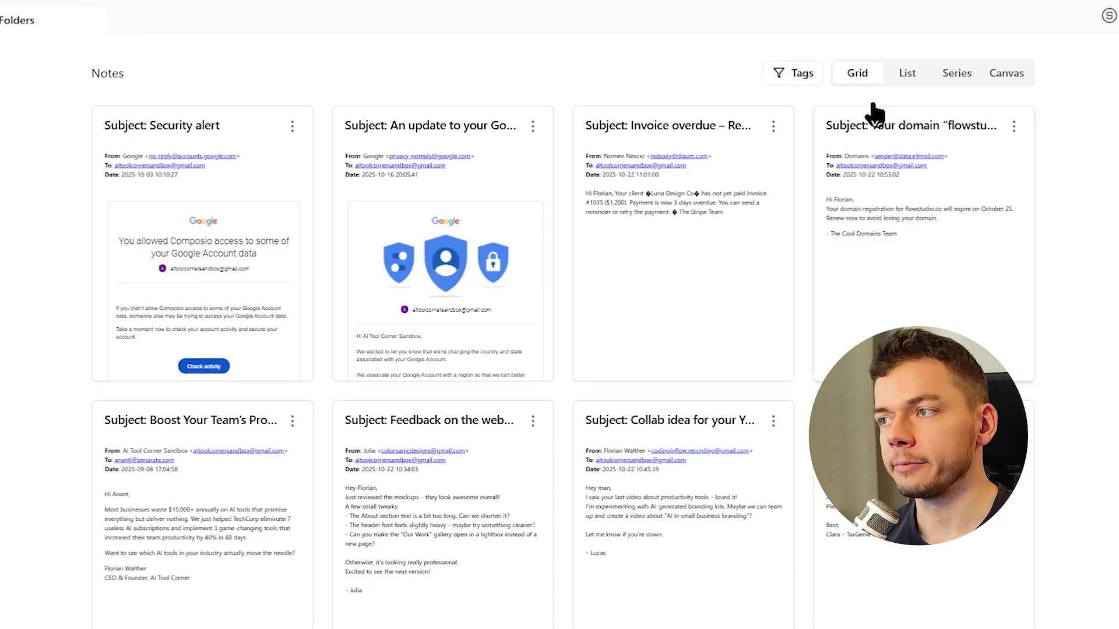
Compare the List, Series and Canvas views of the email notes, ending on Canvas.
{"action": "left_click", "coordinate": [908, 79]}
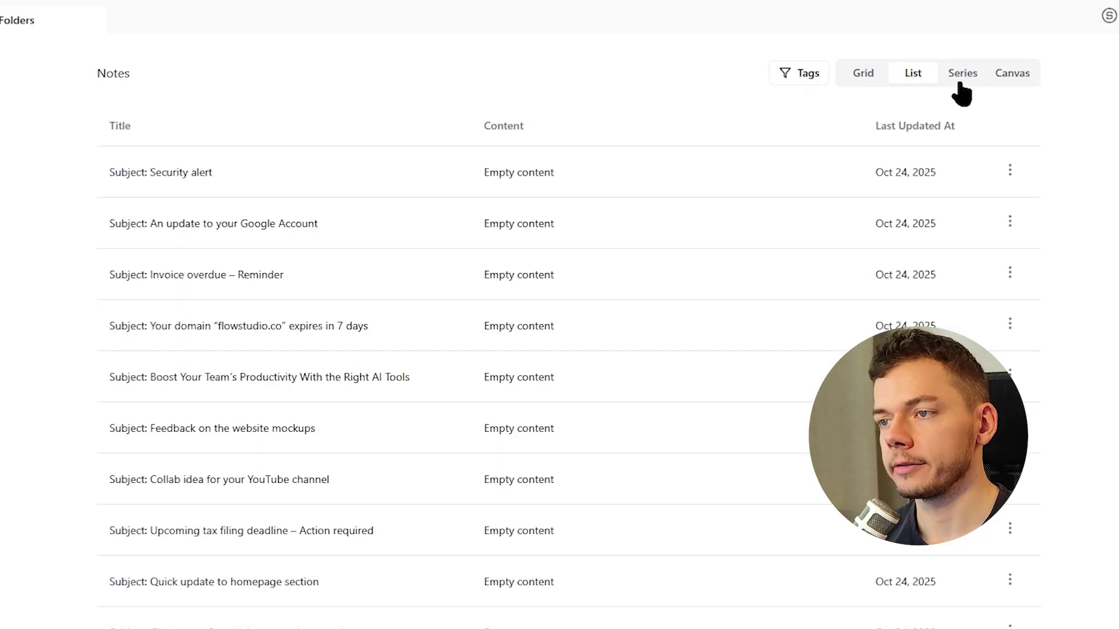
{"action": "left_click", "coordinate": [959, 85]}
{"action": "left_click", "coordinate": [994, 80]}
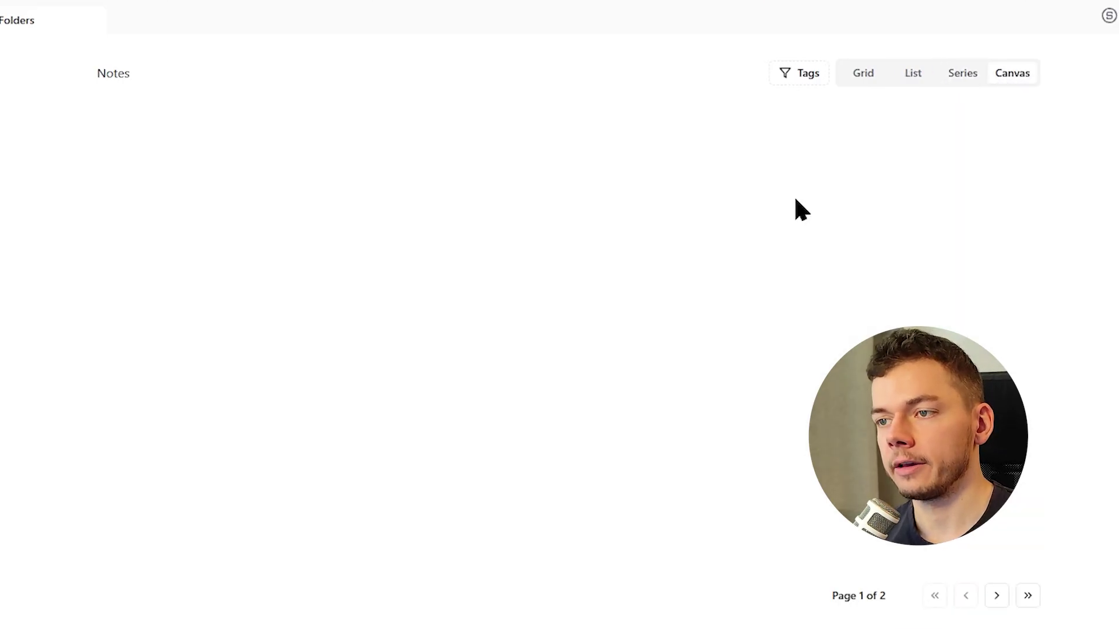
Rearrange the "An update to your Google Account" and "Invoice overdue – Reminder" cards on the canvas.
{"action": "mouse_move", "coordinate": [487, 221]}
{"action": "left_mouse_down"}
{"action": "mouse_move", "coordinate": [490, 210]}
{"action": "mouse_move", "coordinate": [476, 215]}
{"action": "left_mouse_up"}
{"action": "scroll", "coordinate": [487, 256], "scroll_direction": "down", "scroll_amount": 5}
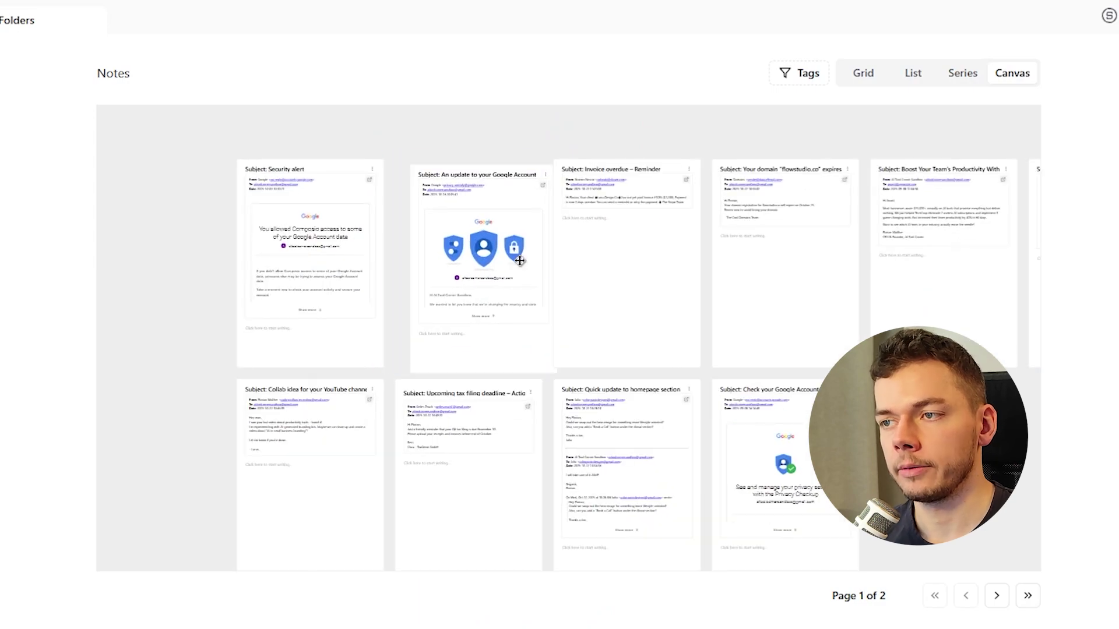
{"action": "left_click_drag", "start_coordinate": [520, 260], "coordinate": [507, 253]}
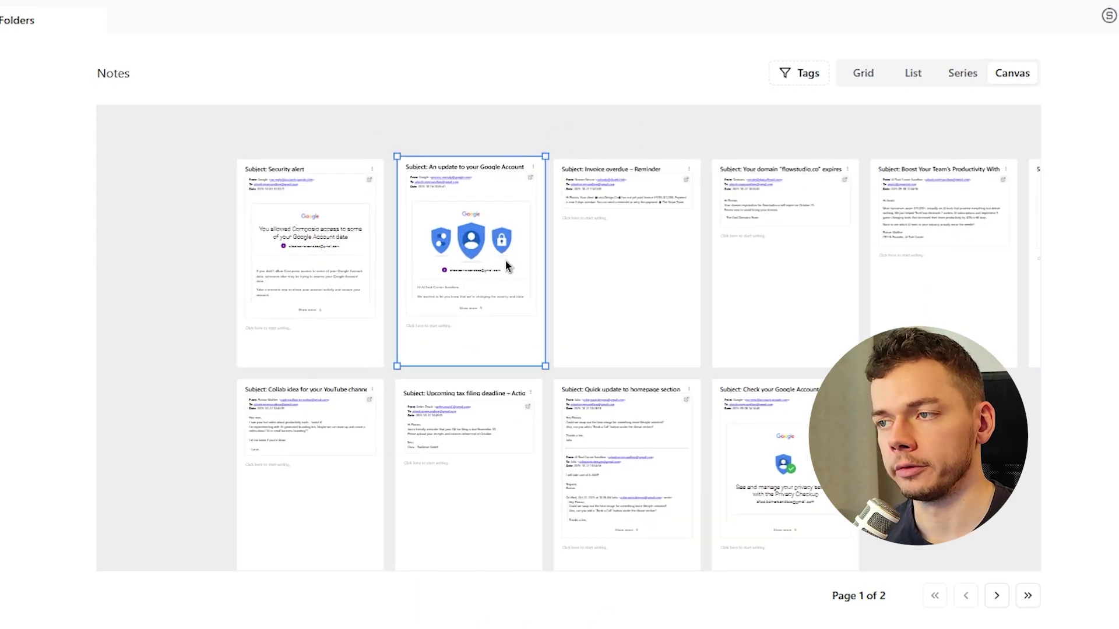
{"action": "left_click_drag", "start_coordinate": [714, 396], "coordinate": [767, 417]}
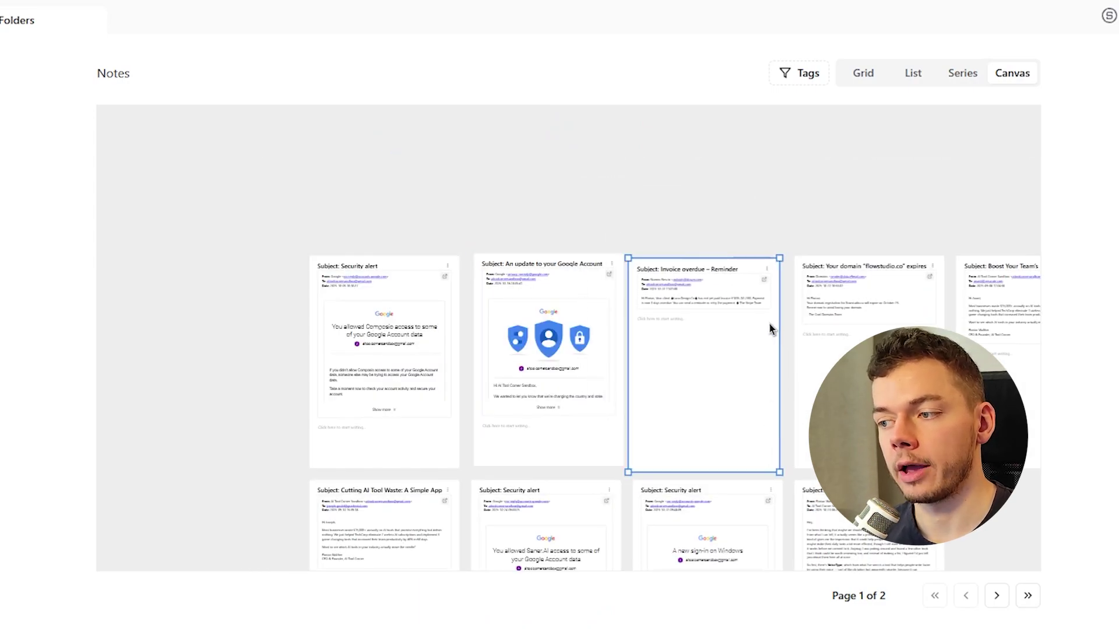
{"action": "scroll", "coordinate": [768, 323], "scroll_direction": "up", "scroll_amount": 3}
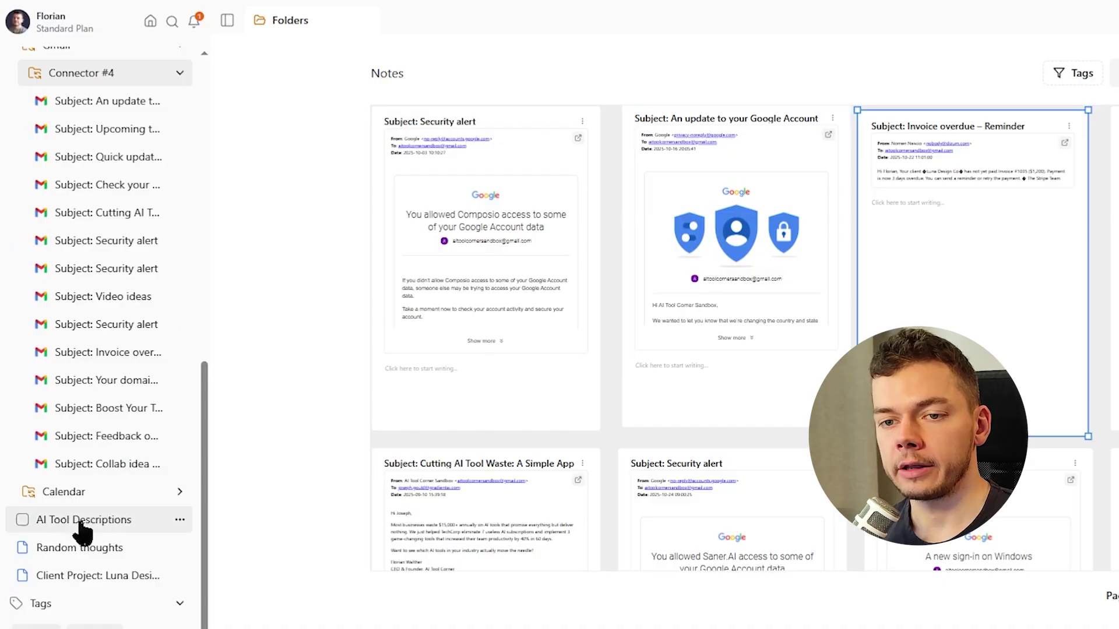
Open the AI Tool Descriptions note, and look over the block commands offered on its empty last line without inserting one.
{"action": "left_click", "coordinate": [82, 520]}
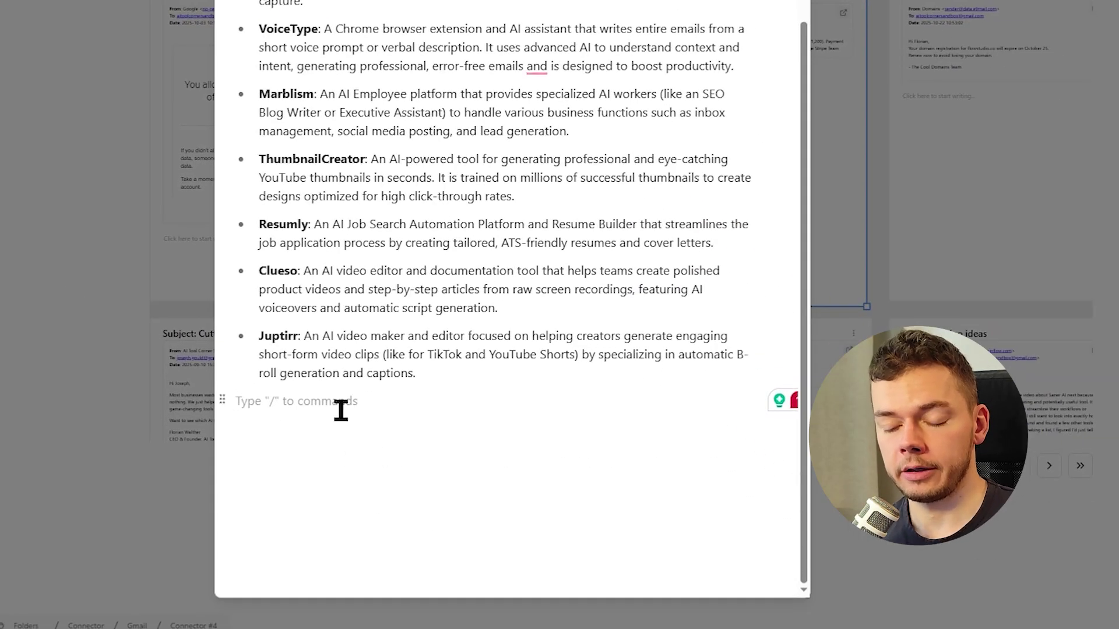
{"action": "left_click", "coordinate": [341, 411]}
{"action": "type", "text": "/"}
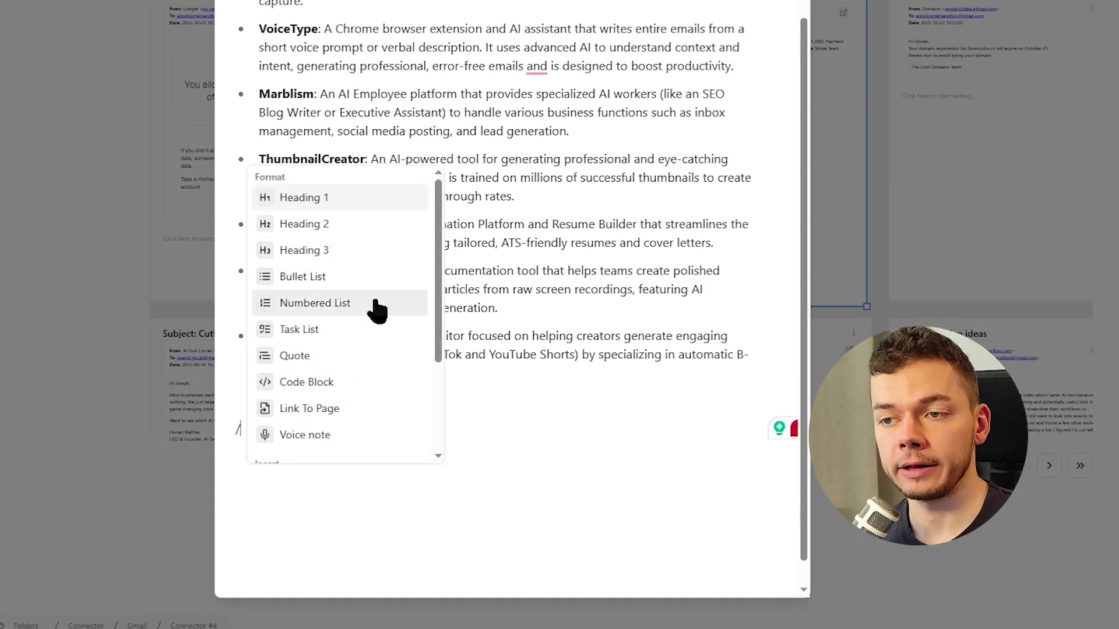
{"action": "scroll", "coordinate": [494, 484], "scroll_direction": "down", "scroll_amount": 1}
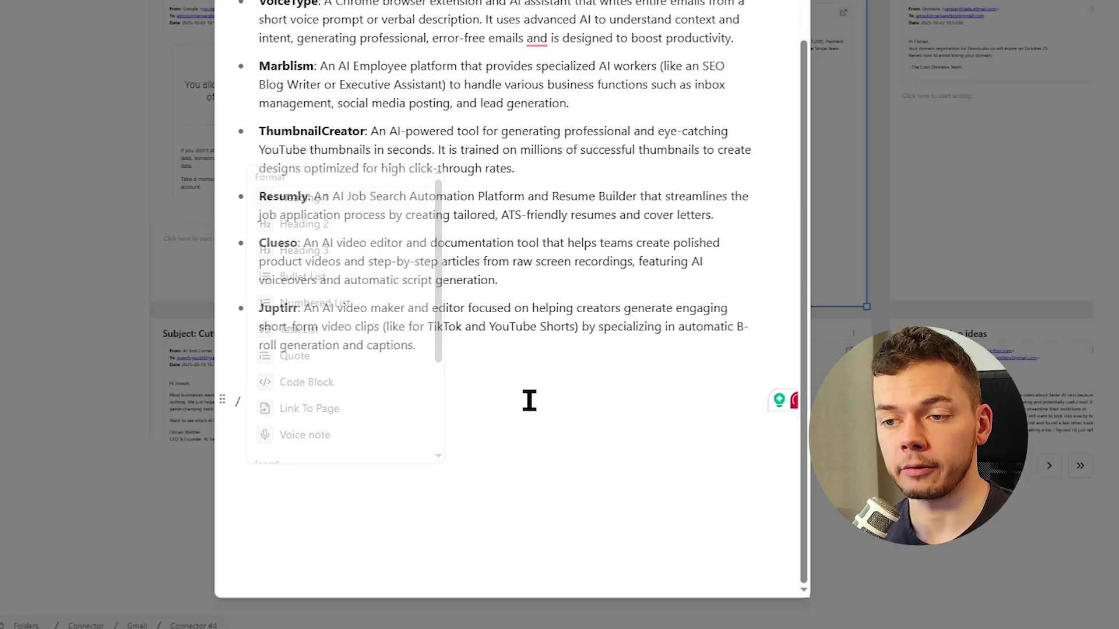
{"action": "key", "text": "BackSpace"}
{"action": "scroll", "coordinate": [490, 262], "scroll_direction": "up", "scroll_amount": 5}
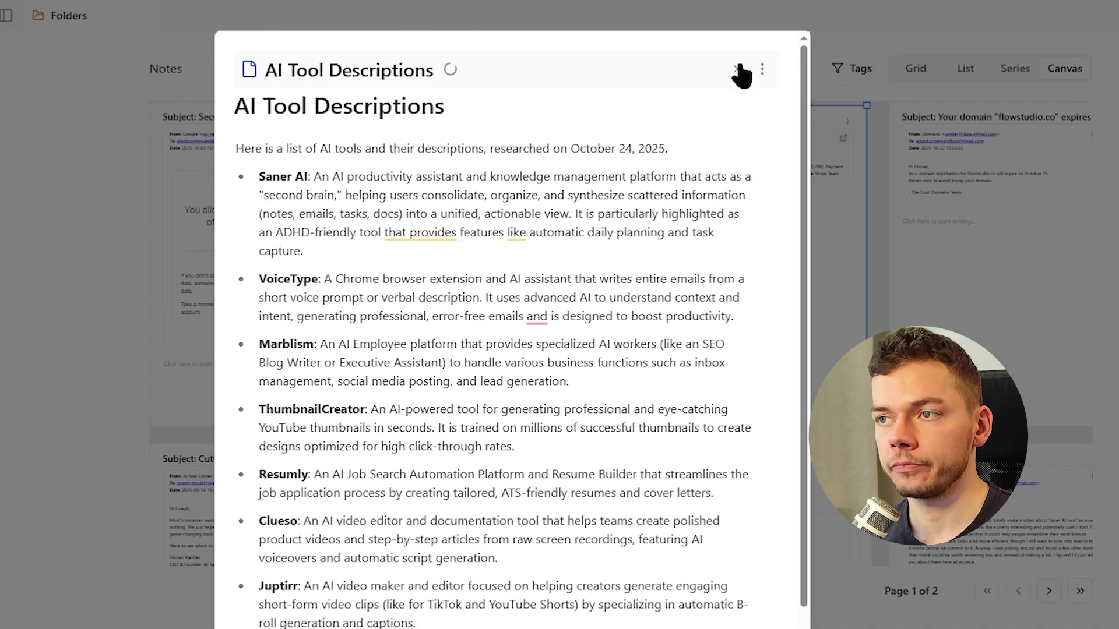
Autofill the AI Tool Descriptions note's tags and summary, and check the selectable tags without changing them.
{"action": "left_click", "coordinate": [737, 69]}
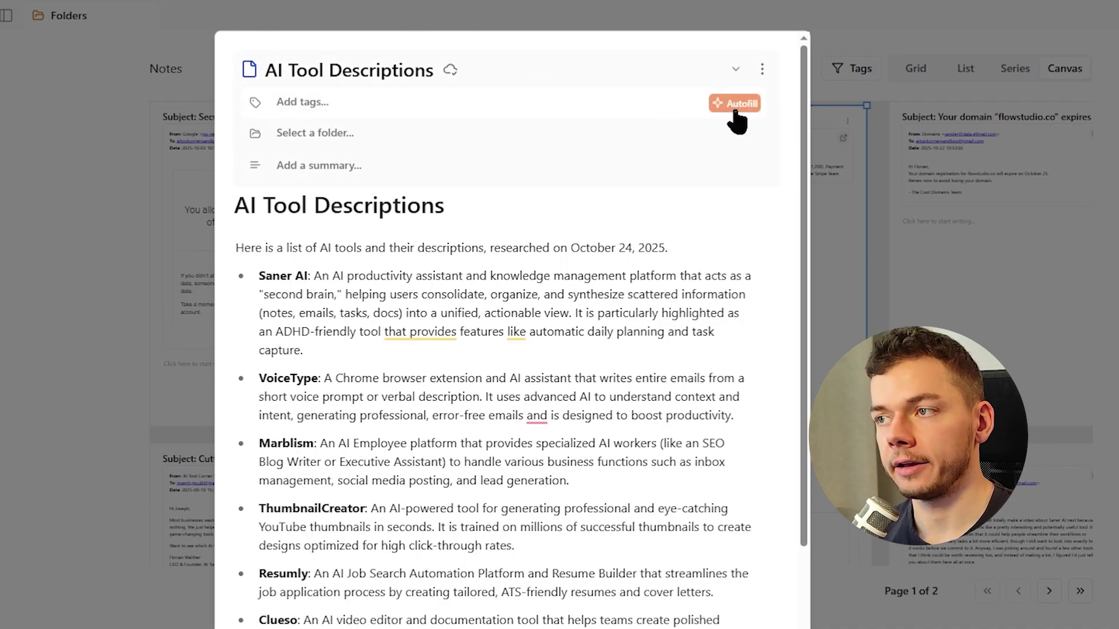
{"action": "left_click", "coordinate": [736, 105]}
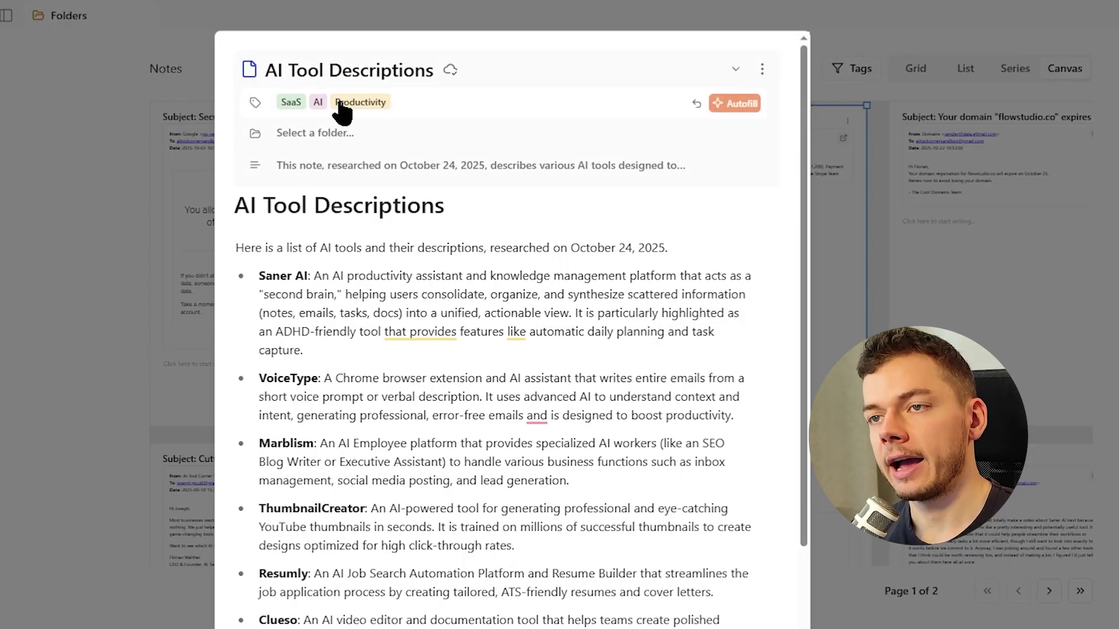
{"action": "left_click", "coordinate": [473, 109]}
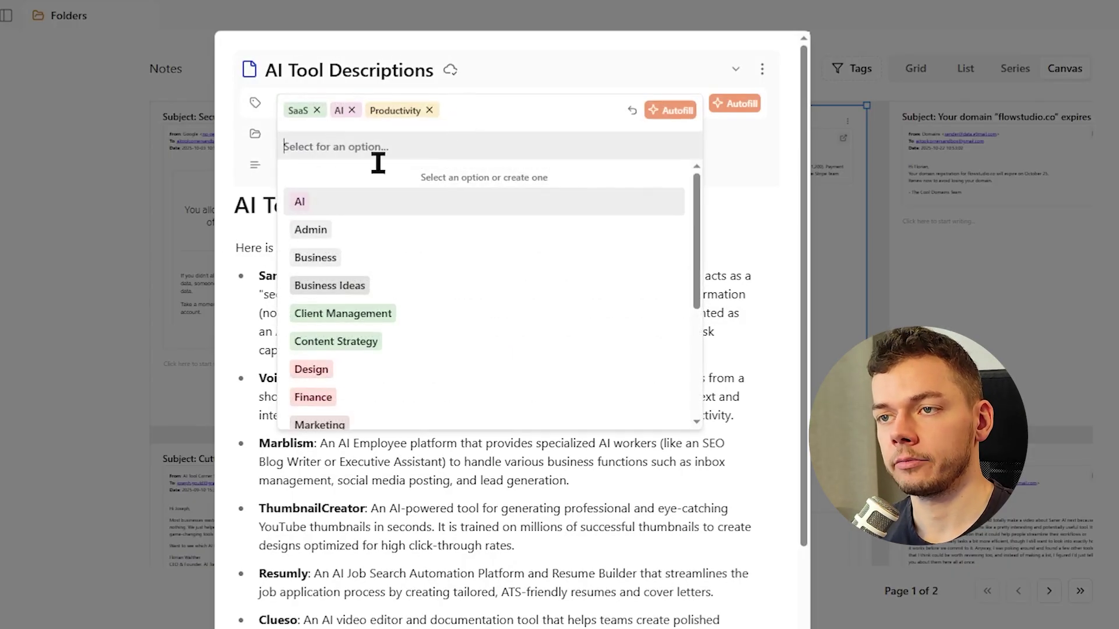
{"action": "left_click", "coordinate": [762, 245]}
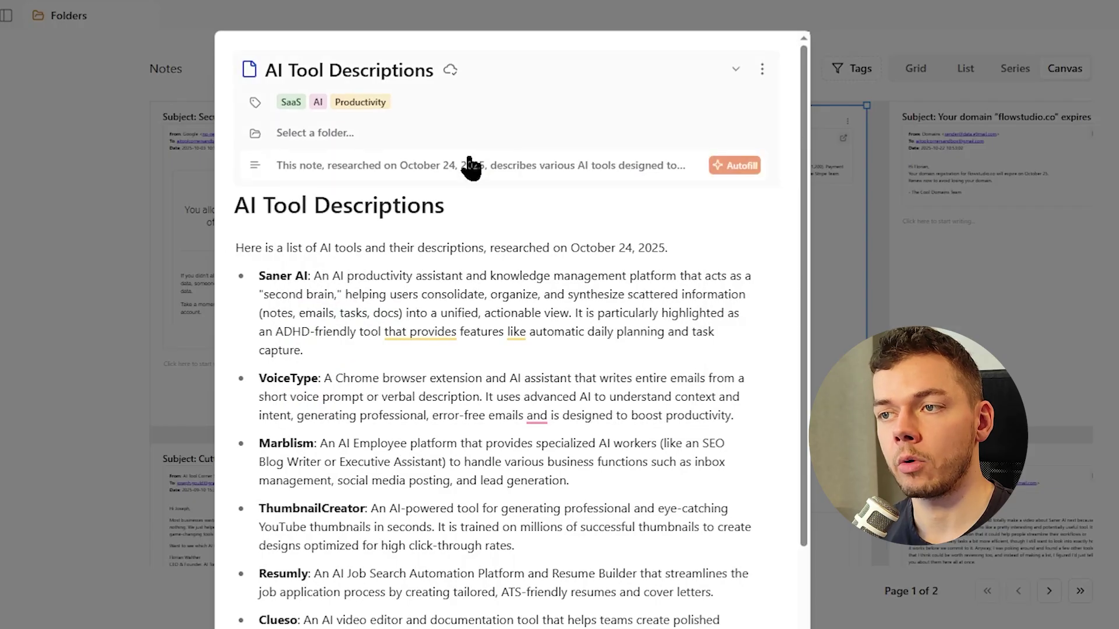
Read through the note's generated summary and close it without editing.
{"action": "left_click", "coordinate": [470, 167]}
{"action": "scroll", "coordinate": [524, 262], "scroll_direction": "down", "scroll_amount": 10}
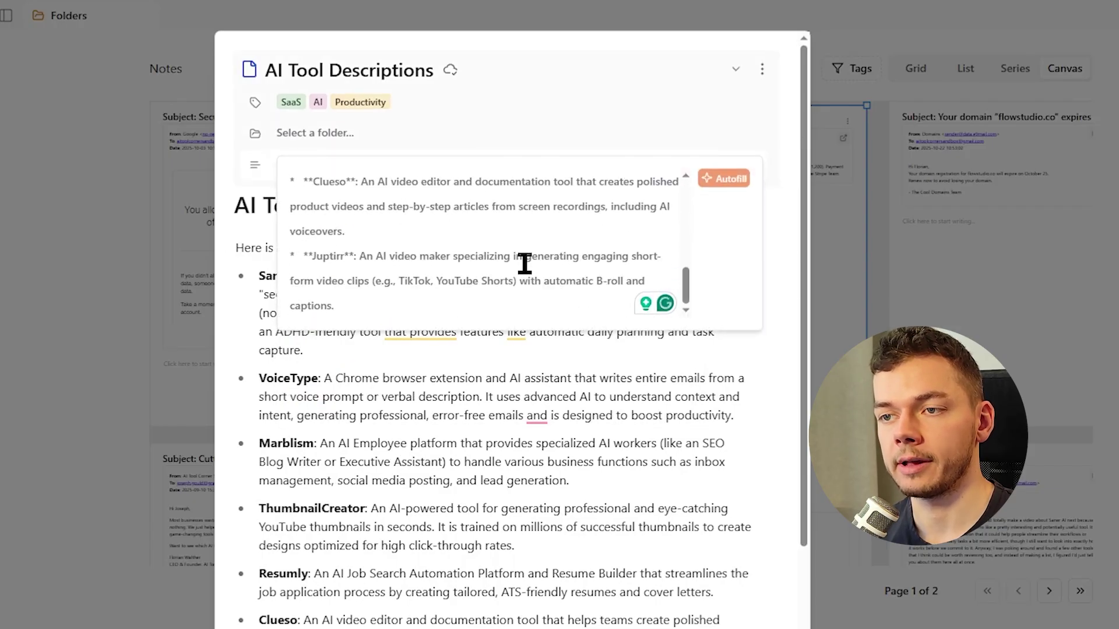
{"action": "scroll", "coordinate": [525, 264], "scroll_direction": "up", "scroll_amount": 10}
{"action": "left_click", "coordinate": [609, 380]}
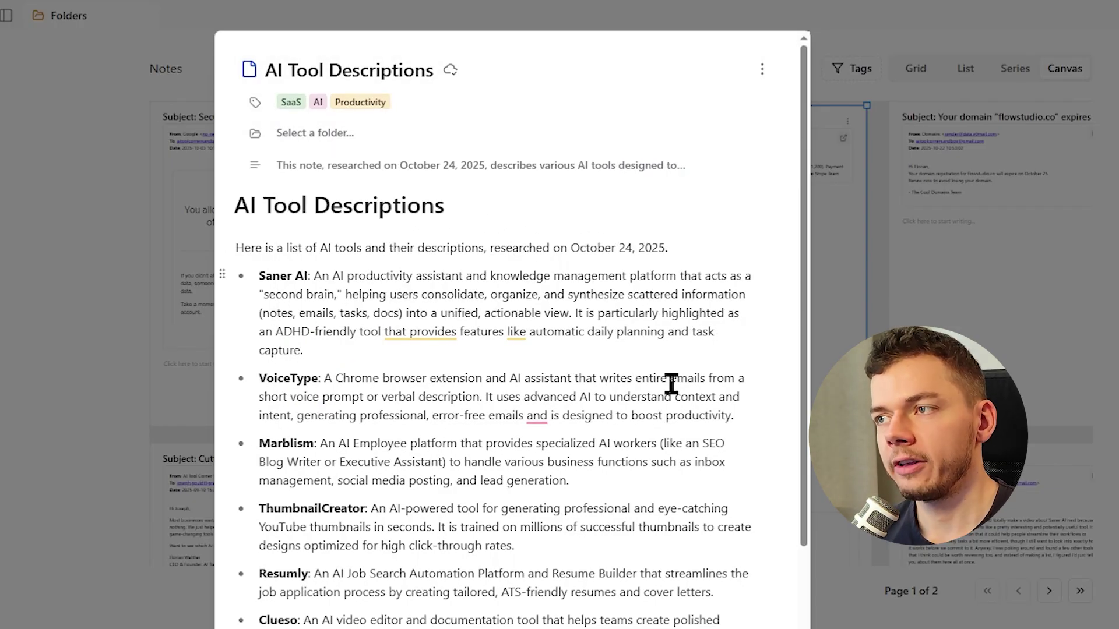
Open the AI Tool Descriptions note in the pop-up viewer, and switch to the browser tab with the Google search for voicetype.
{"action": "left_click", "coordinate": [761, 70]}
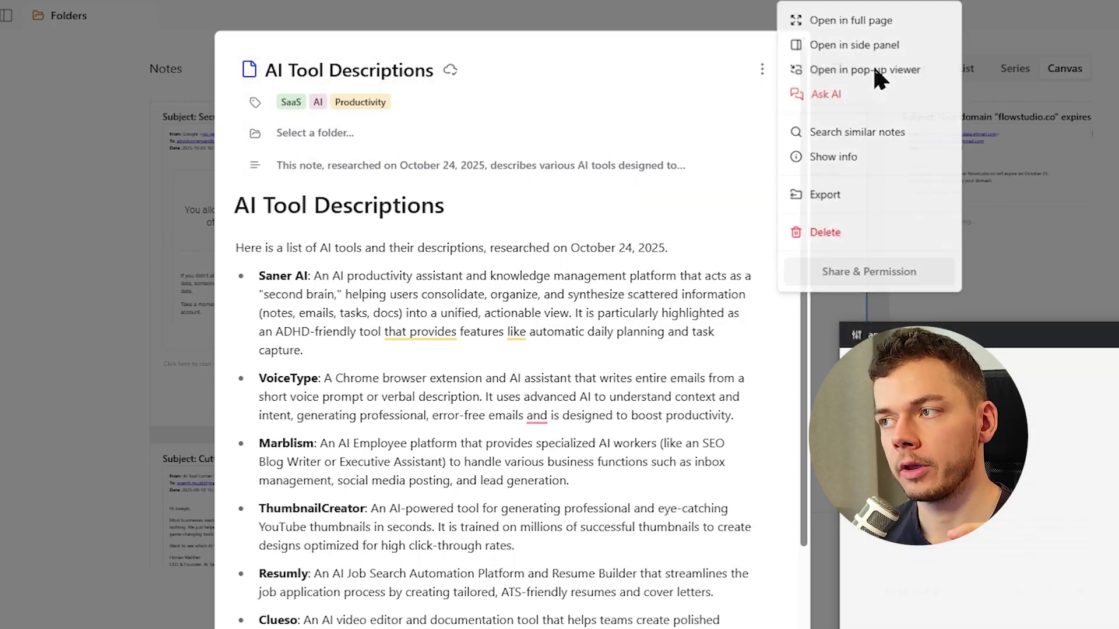
{"action": "left_click", "coordinate": [872, 69]}
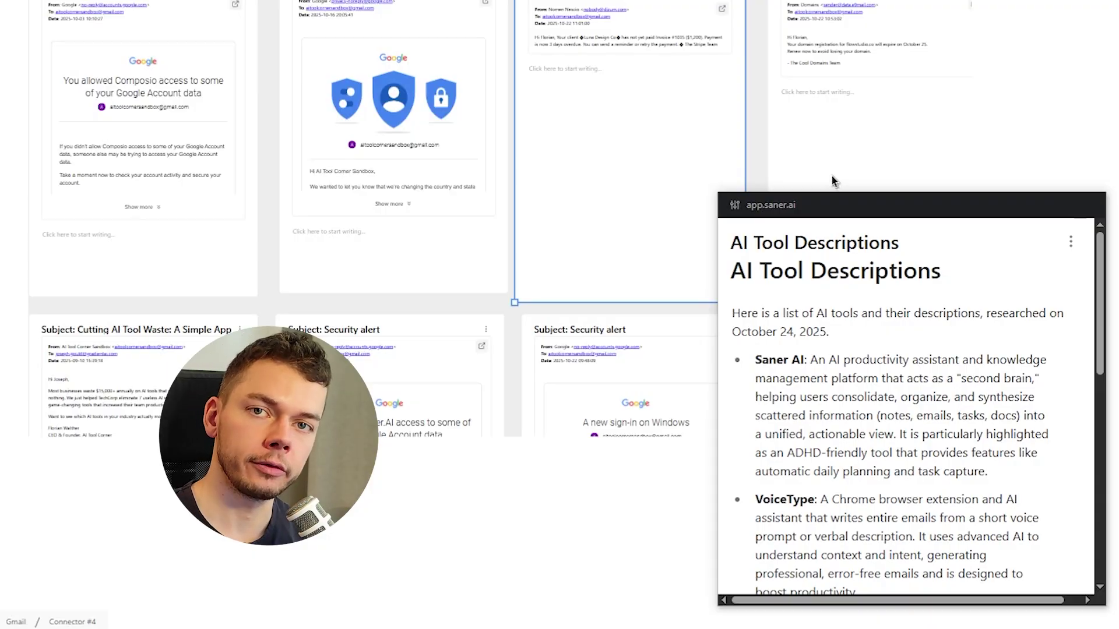
{"action": "key", "text": "ctrl+Tab"}
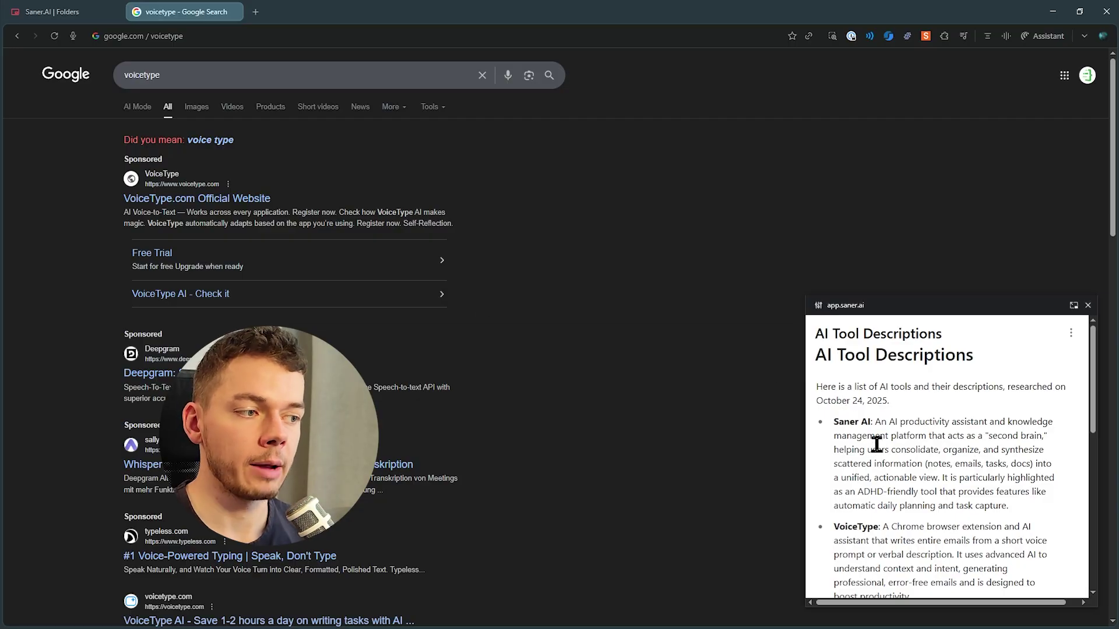
Highlight the VoiceType description in the pop-up note, and open the VoiceType.com Official Website search result.
{"action": "scroll", "coordinate": [876, 445], "scroll_direction": "down", "scroll_amount": 3}
{"action": "left_click_drag", "start_coordinate": [848, 351], "coordinate": [912, 408]}
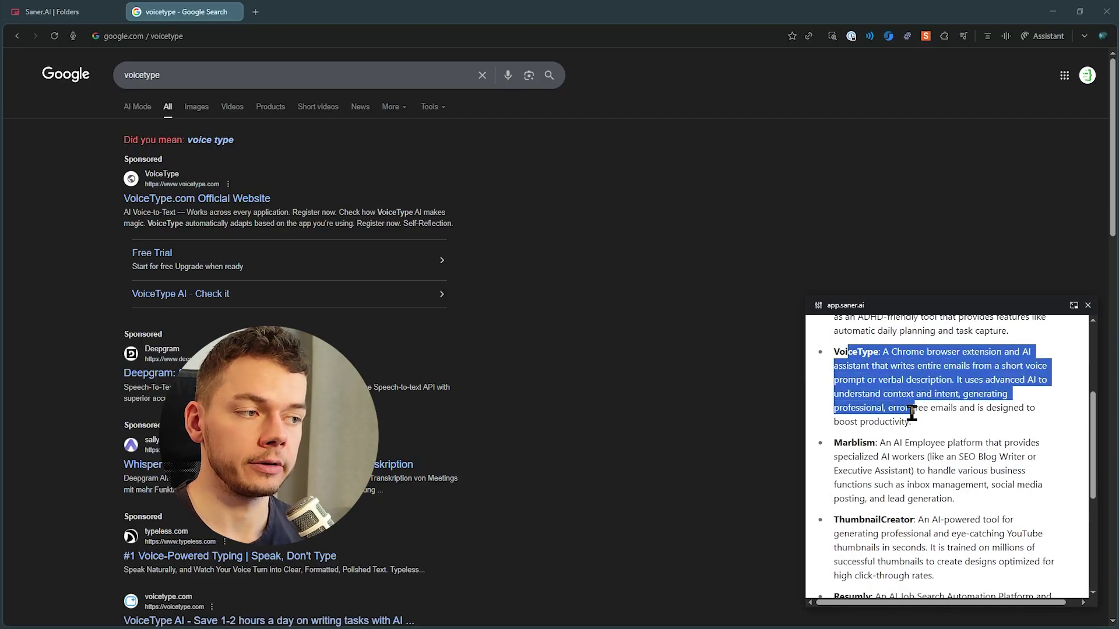
{"action": "left_click", "coordinate": [489, 261]}
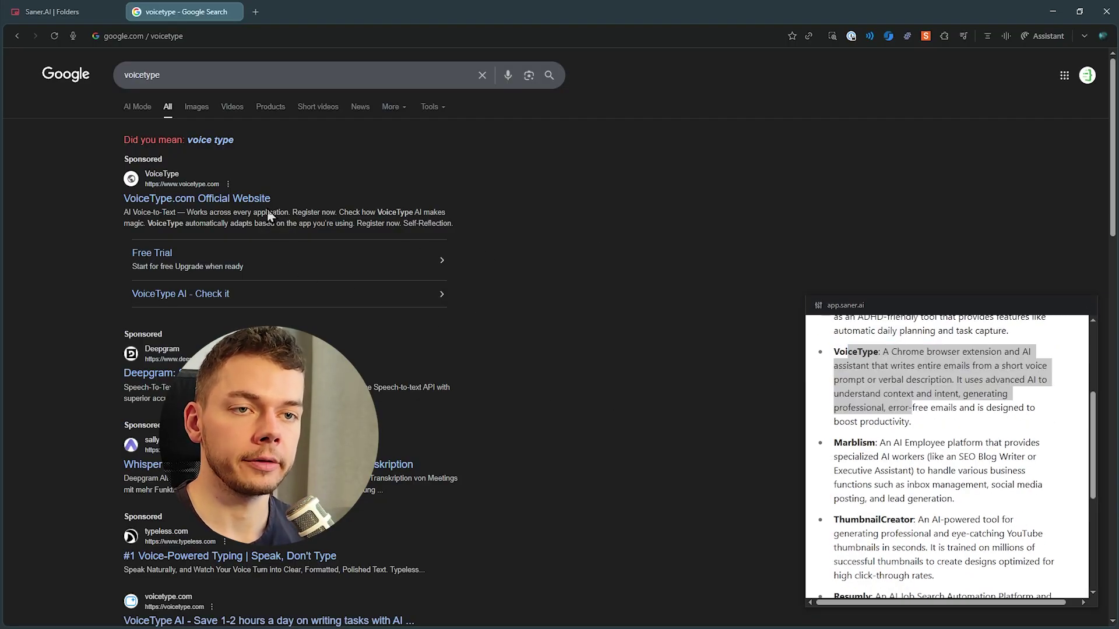
{"action": "left_click", "coordinate": [233, 200]}
Test editing the pop-up note by adding "d" after the VoiceType description, and remove the character.
{"action": "left_click", "coordinate": [918, 422]}
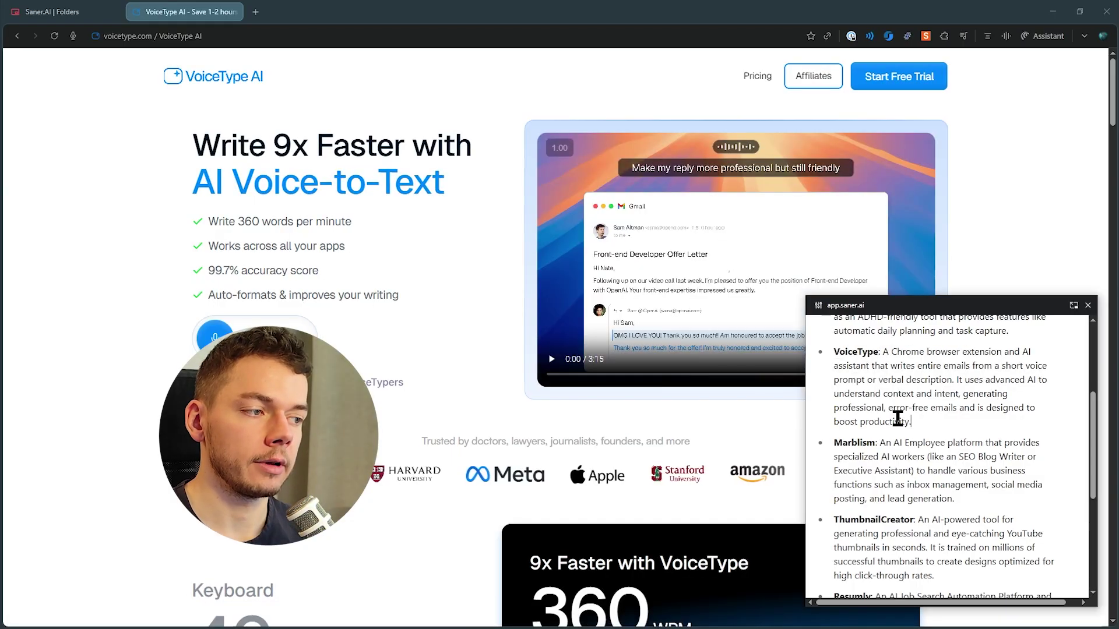
{"action": "type", "text": "d"}
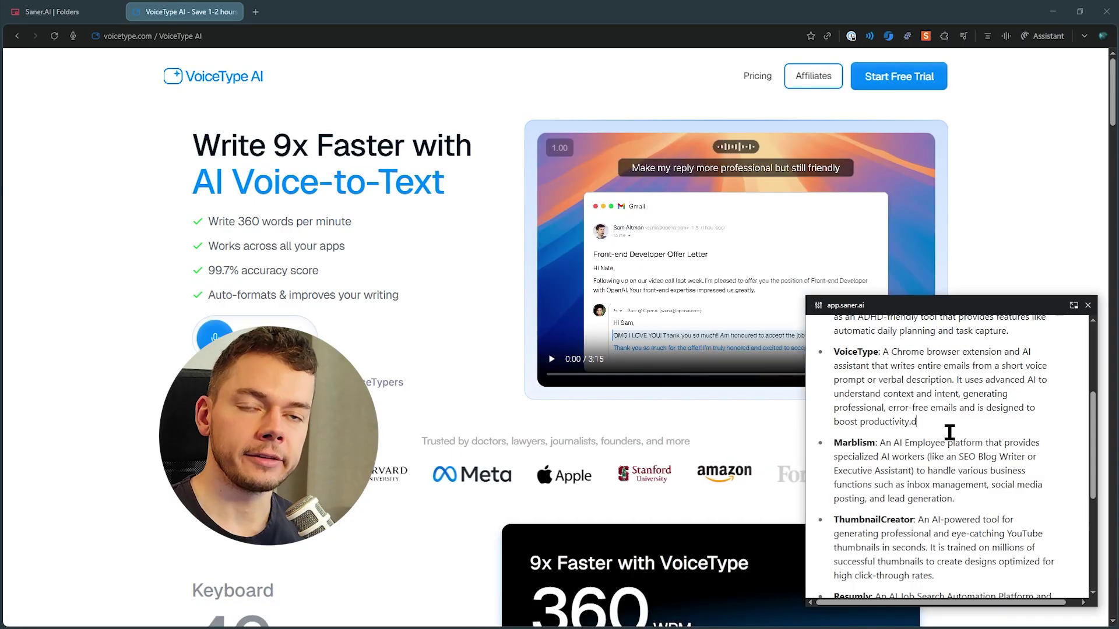
{"action": "key", "text": "BackSpace"}
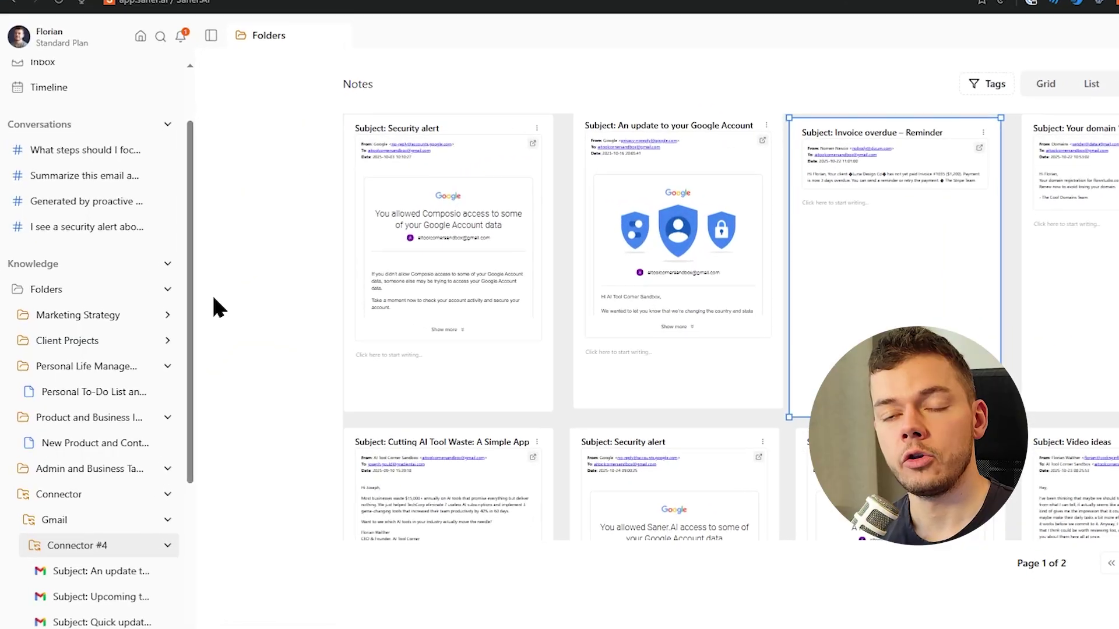
Return to Saner.AI, and look over the actions available for Folders without choosing one.
{"action": "left_click", "coordinate": [147, 290]}
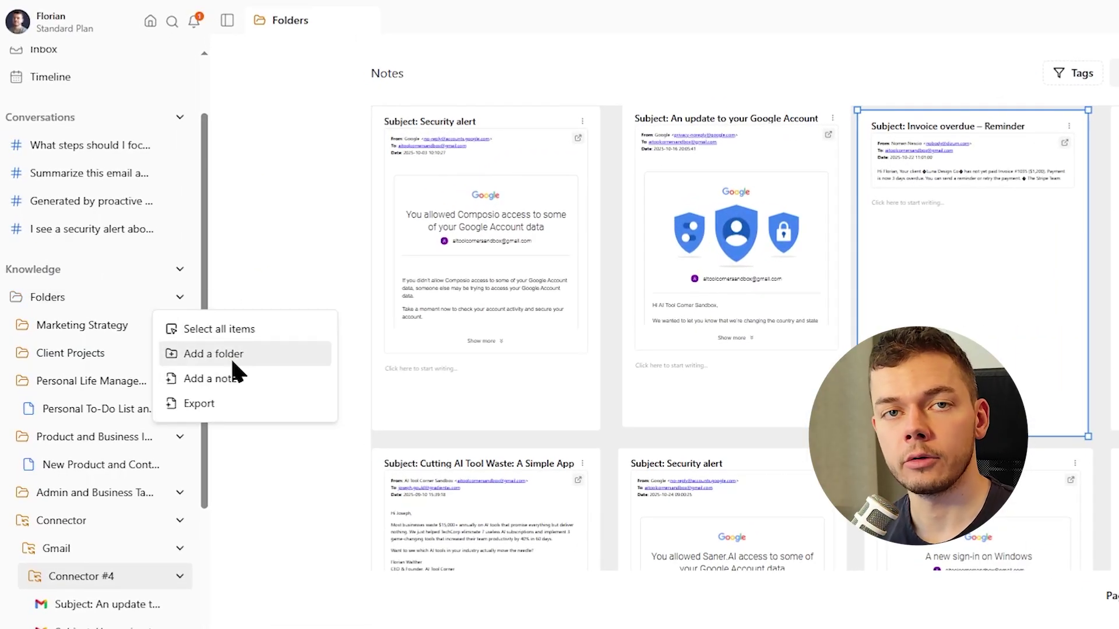
{"action": "left_click", "coordinate": [331, 258]}
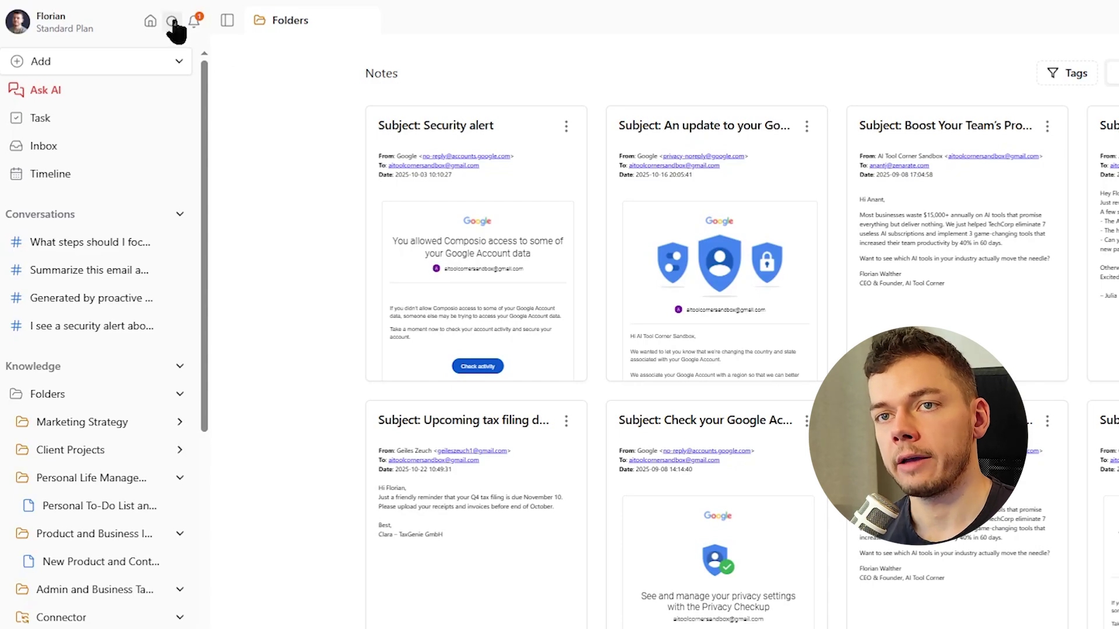
Search the notes for "security", look over the sort and folder filters, and close the search.
{"action": "left_click", "coordinate": [172, 22]}
{"action": "type", "text": "security"}
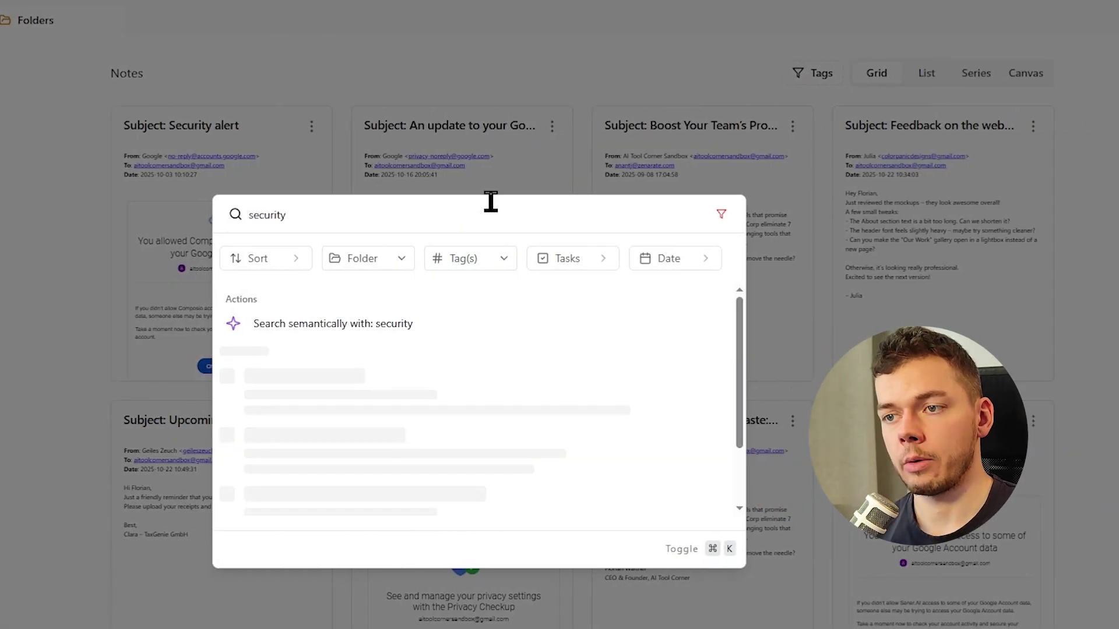
{"action": "left_click", "coordinate": [271, 260]}
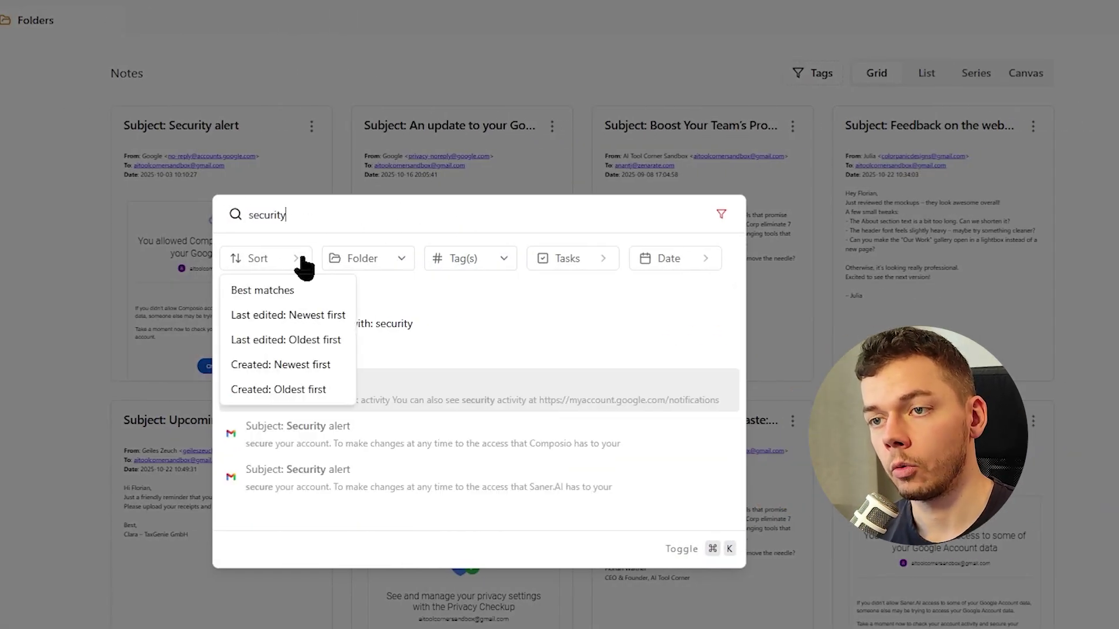
{"action": "left_click", "coordinate": [362, 262]}
{"action": "key", "text": "Escape"}
{"action": "key", "text": "Escape"}
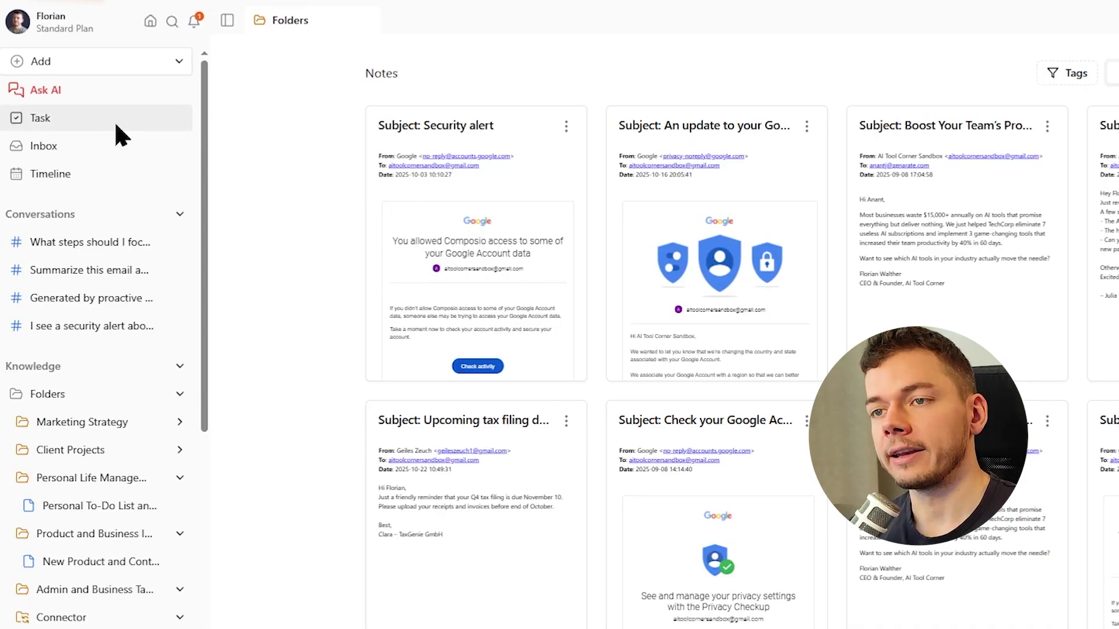
Open the task list with the Others group expanded, and view the Random thoughts note linked to the "Review and update contract template" task.
{"action": "left_click", "coordinate": [116, 125]}
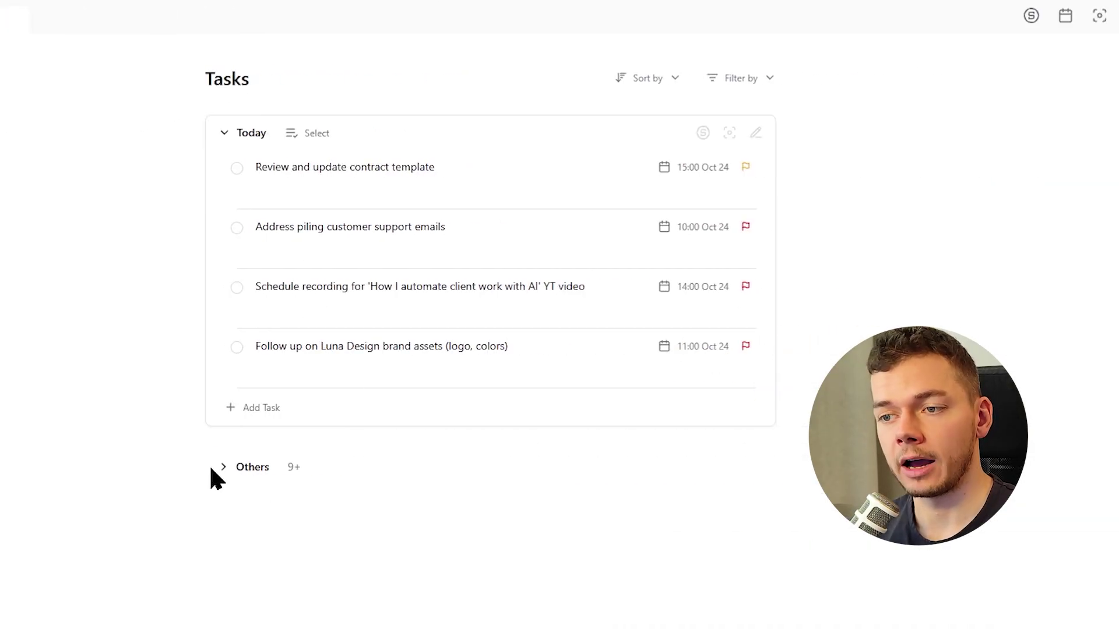
{"action": "left_click", "coordinate": [221, 466]}
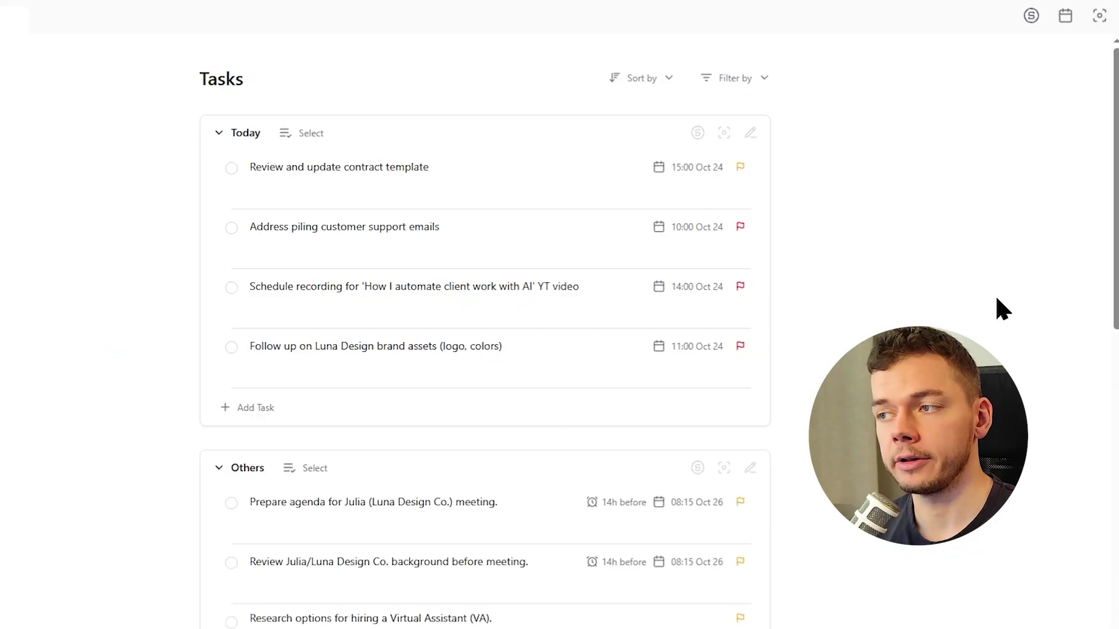
{"action": "mouse_move", "coordinate": [362, 191]}
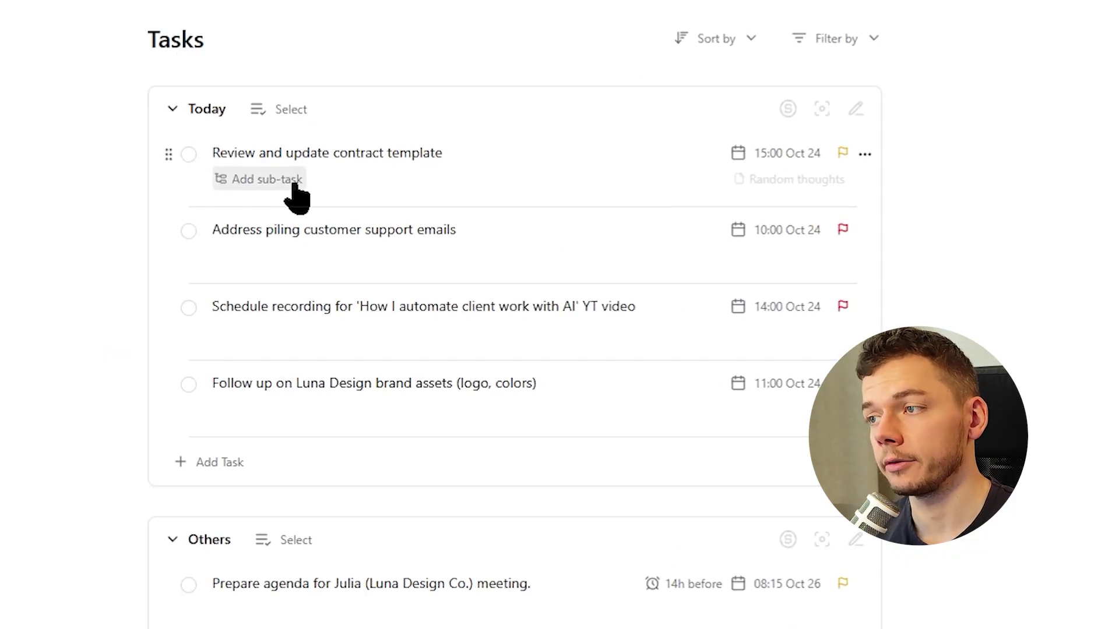
{"action": "left_click", "coordinate": [294, 183]}
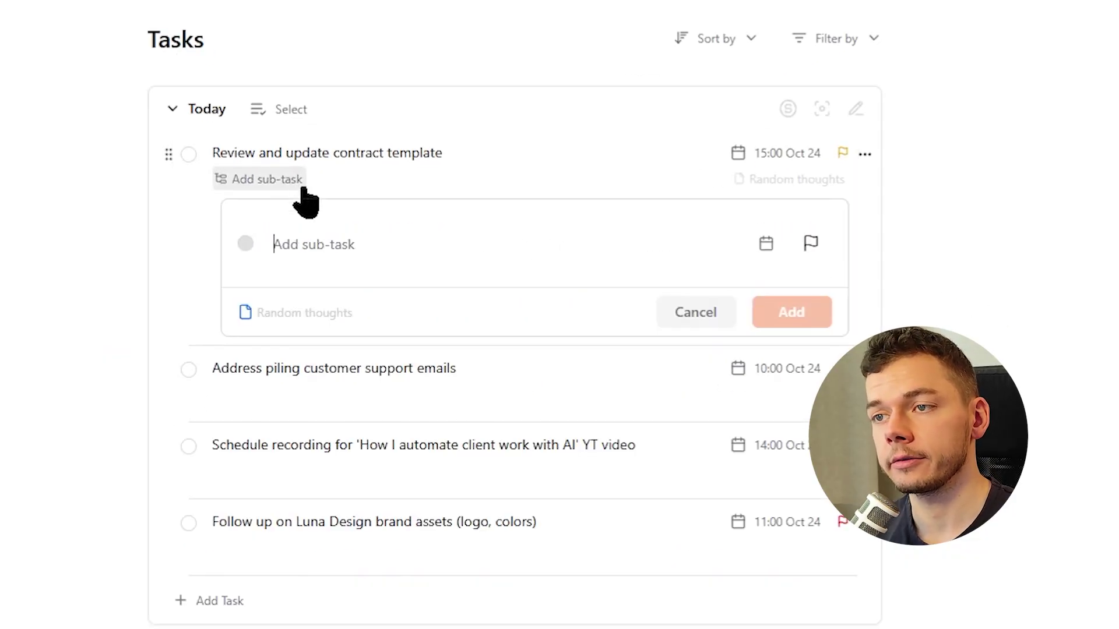
{"action": "left_click", "coordinate": [793, 183]}
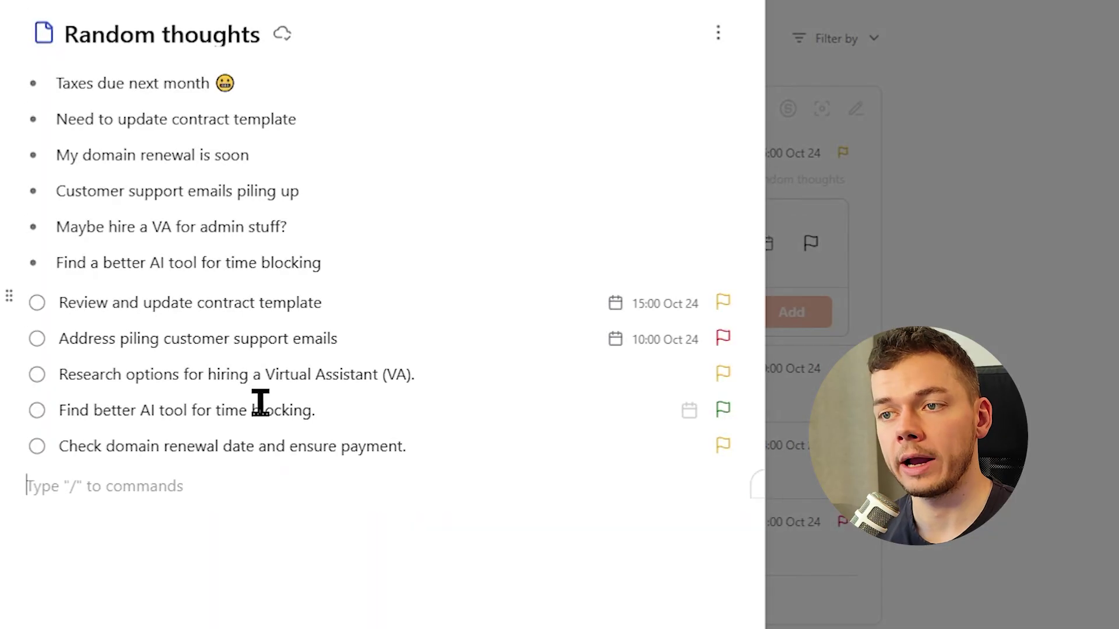
{"action": "key", "text": "Escape"}
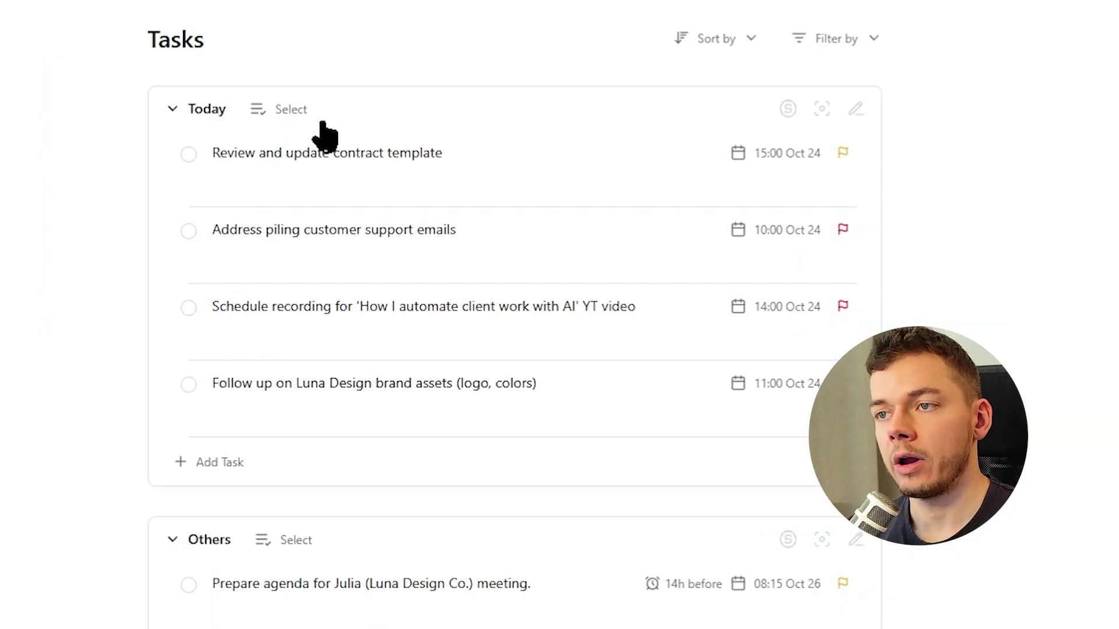
Select all four tasks in the Today group for a joint action.
{"action": "left_click", "coordinate": [271, 110]}
{"action": "left_click", "coordinate": [402, 248]}
{"action": "left_click", "coordinate": [437, 314]}
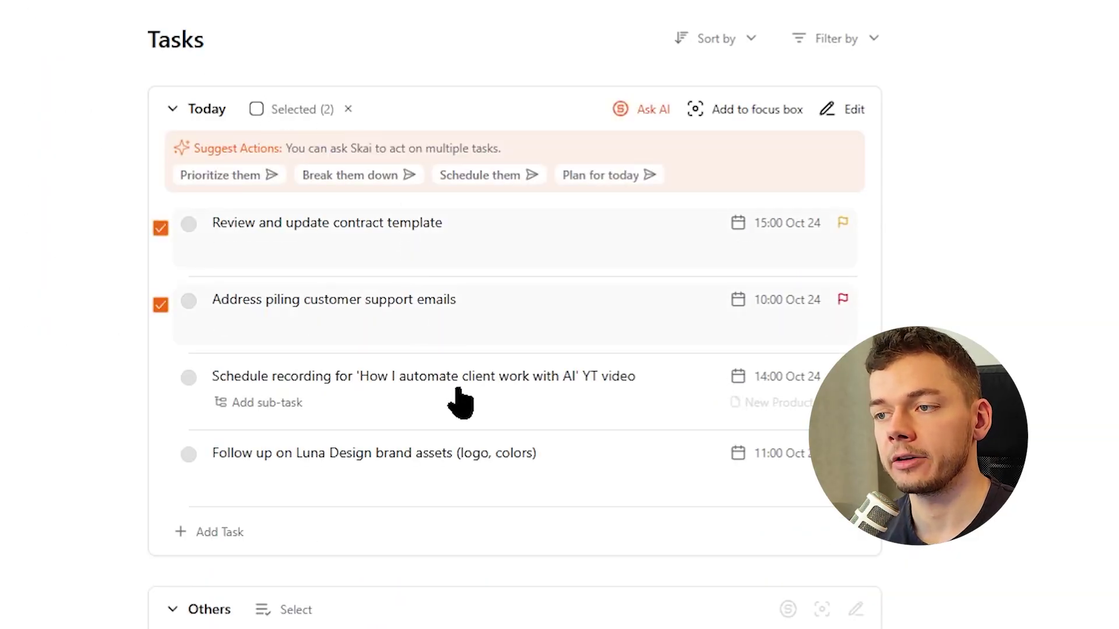
{"action": "left_click", "coordinate": [461, 400]}
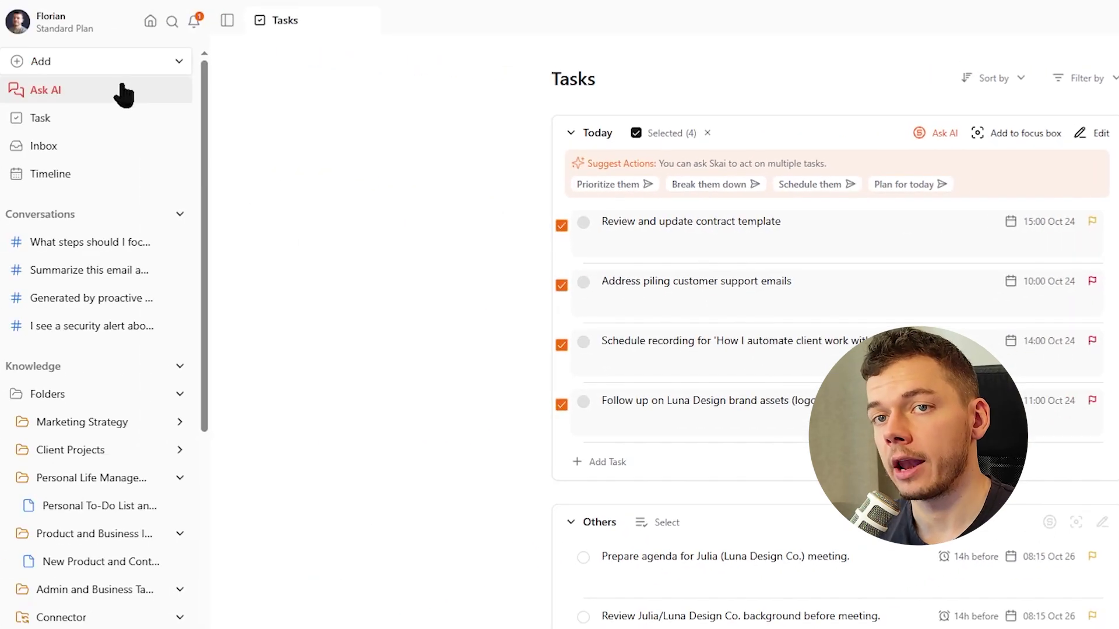
Ask Skai to schedule cleaning up the room, walking the dog and a 30 min nap today, and apply the proposed tasks.
{"action": "left_click", "coordinate": [123, 93]}
{"action": "type", "text": "I need to clean up my room, walk the dog, and nap for 30 min today. Please schedule these tasks."}
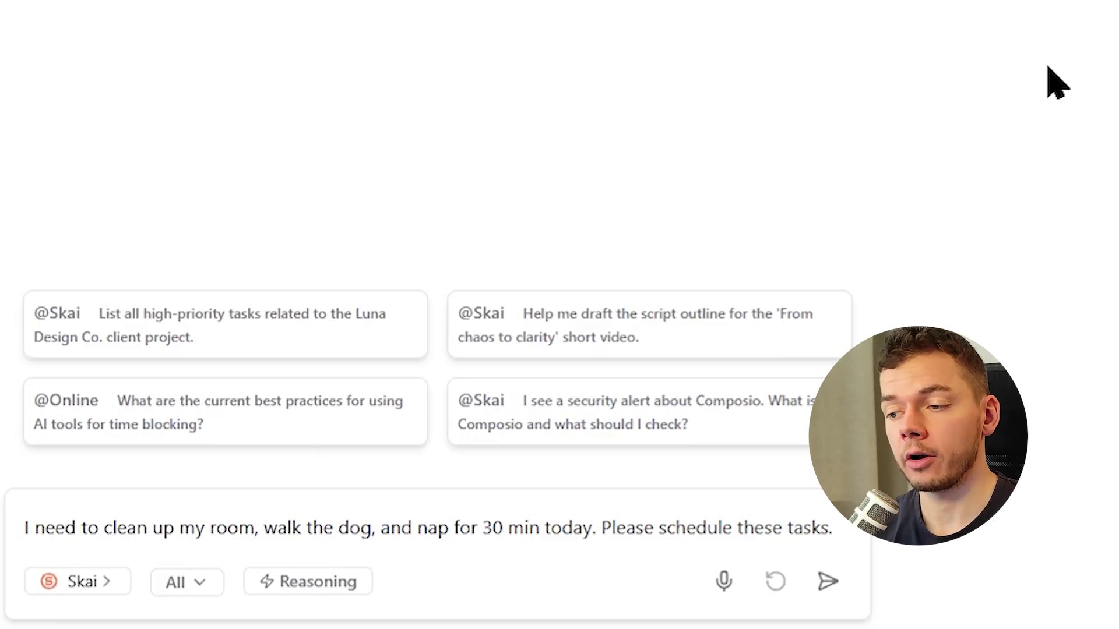
{"action": "key", "text": "Return"}
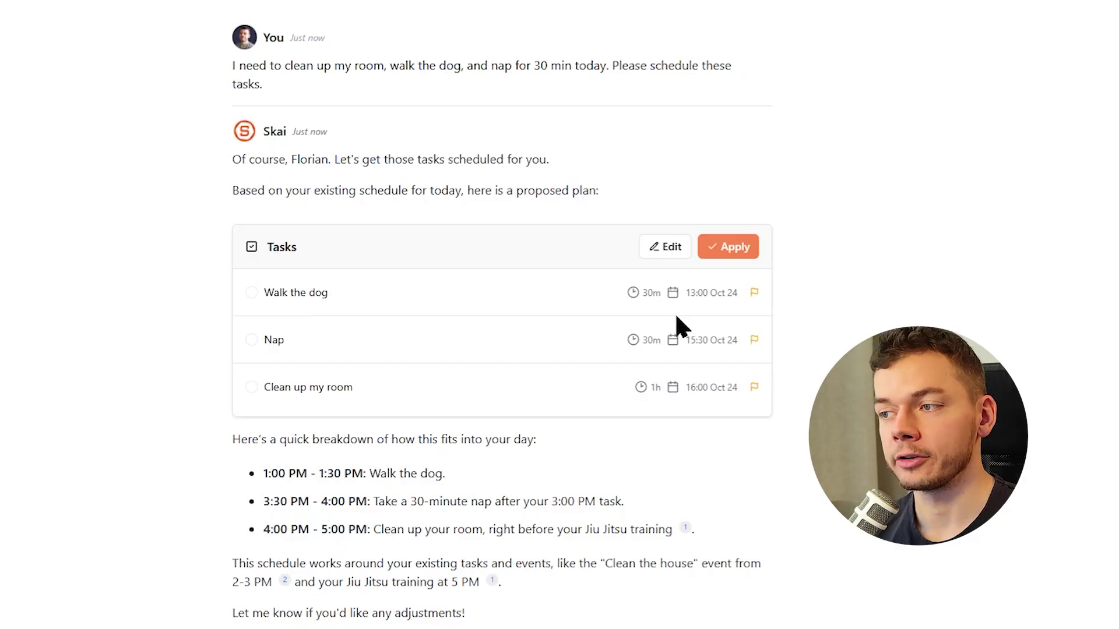
{"action": "left_click", "coordinate": [730, 257]}
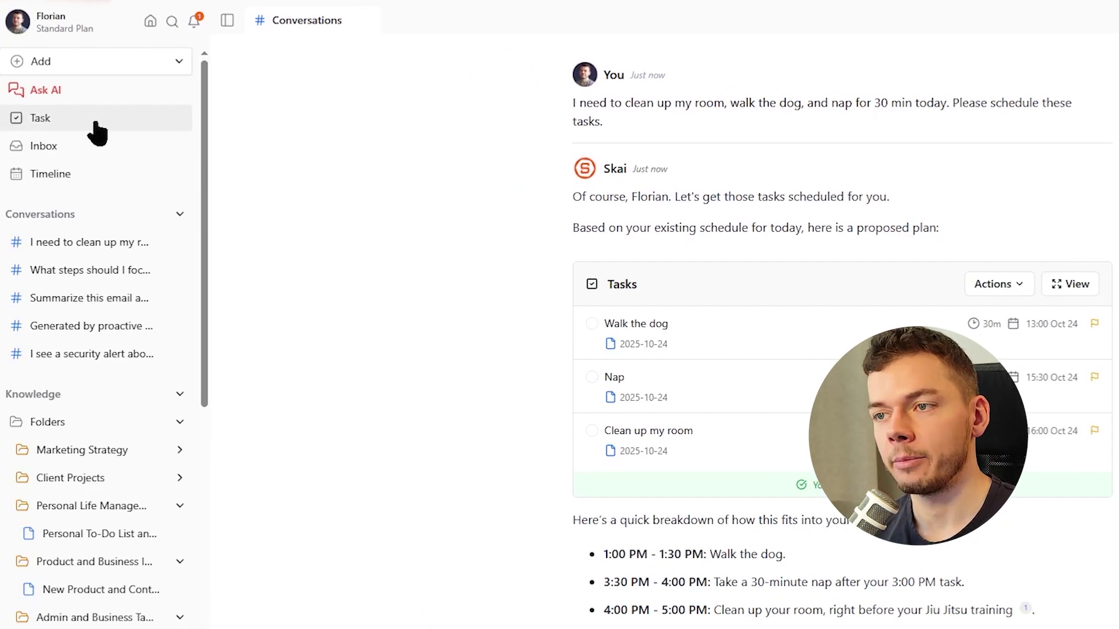
Check the scheduled tasks in the calendar for 2025-10-24, and look at the assistant and calendar side views.
{"action": "left_click", "coordinate": [96, 124]}
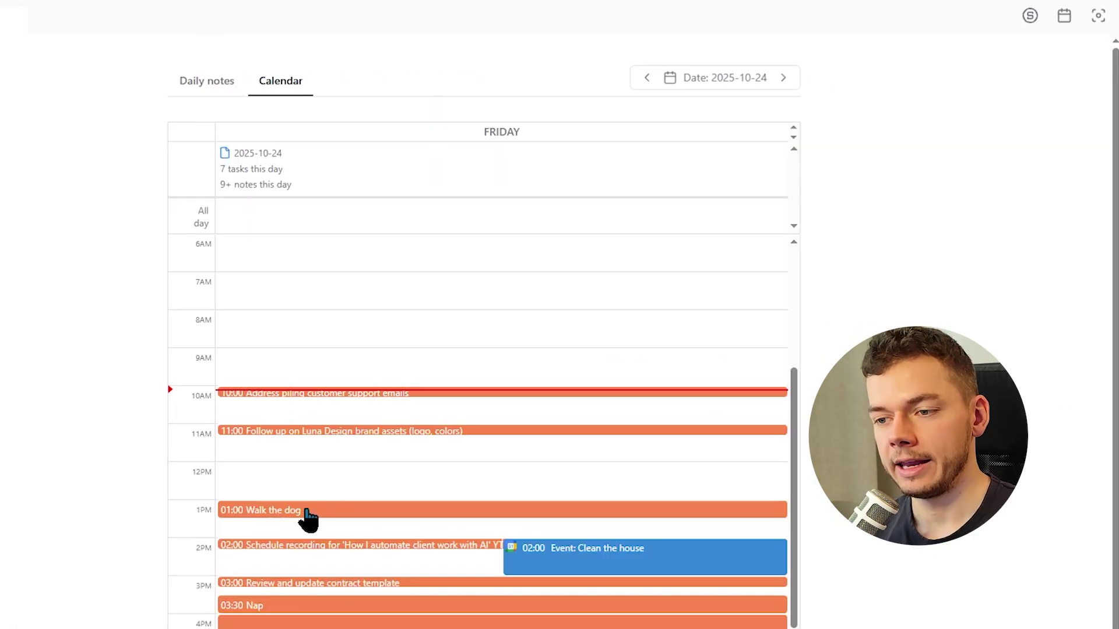
{"action": "scroll", "coordinate": [307, 521], "scroll_direction": "down", "scroll_amount": 3}
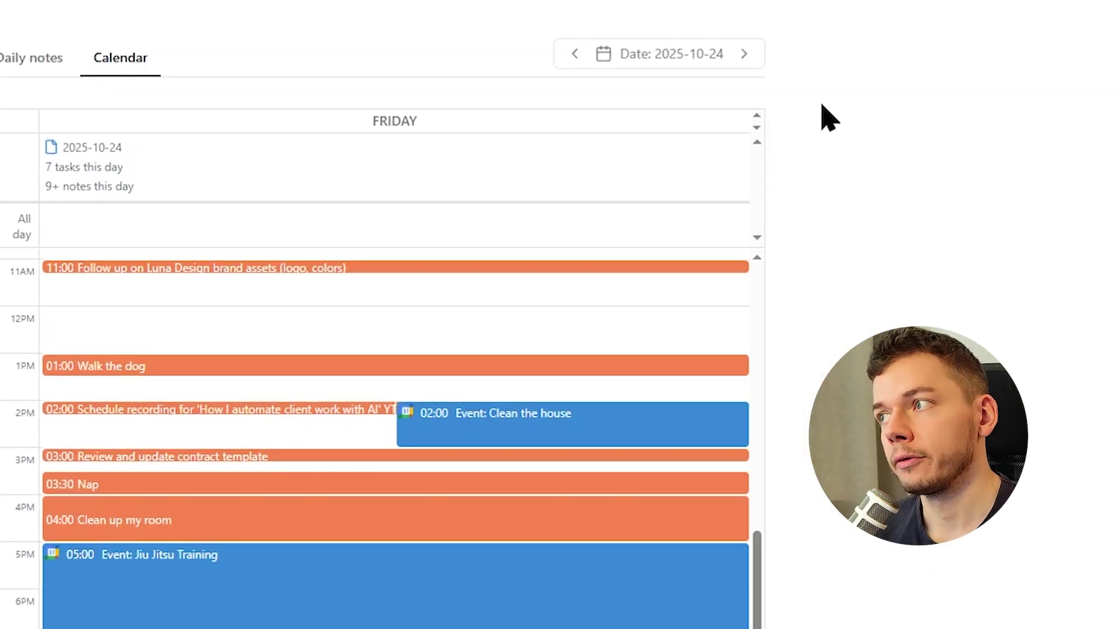
{"action": "left_click", "coordinate": [1050, 26]}
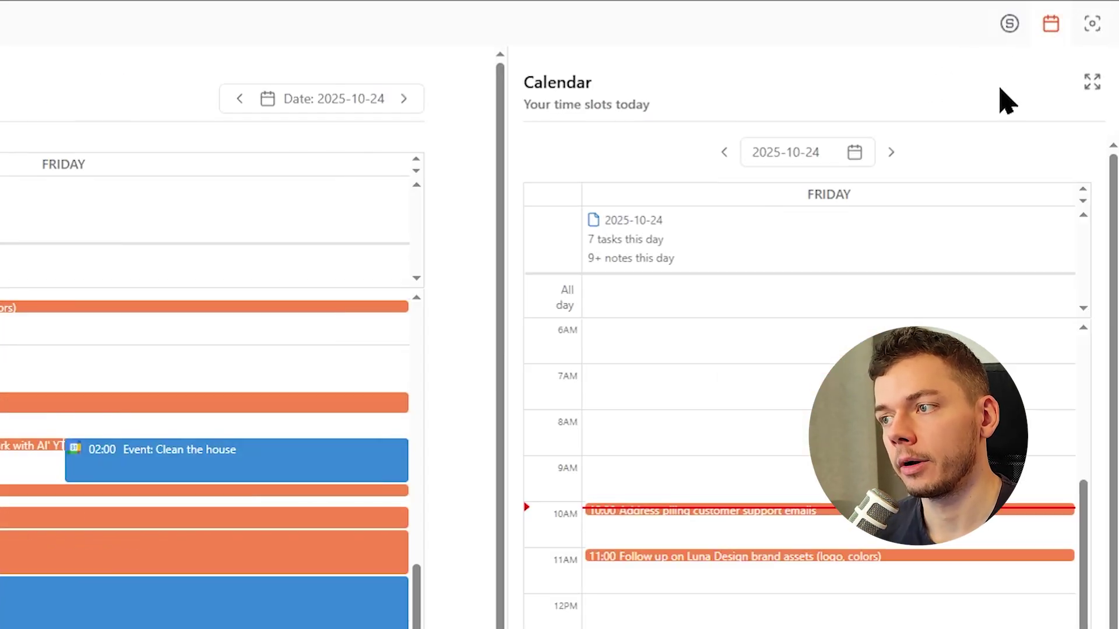
{"action": "left_click", "coordinate": [1006, 33]}
{"action": "left_click", "coordinate": [1050, 27]}
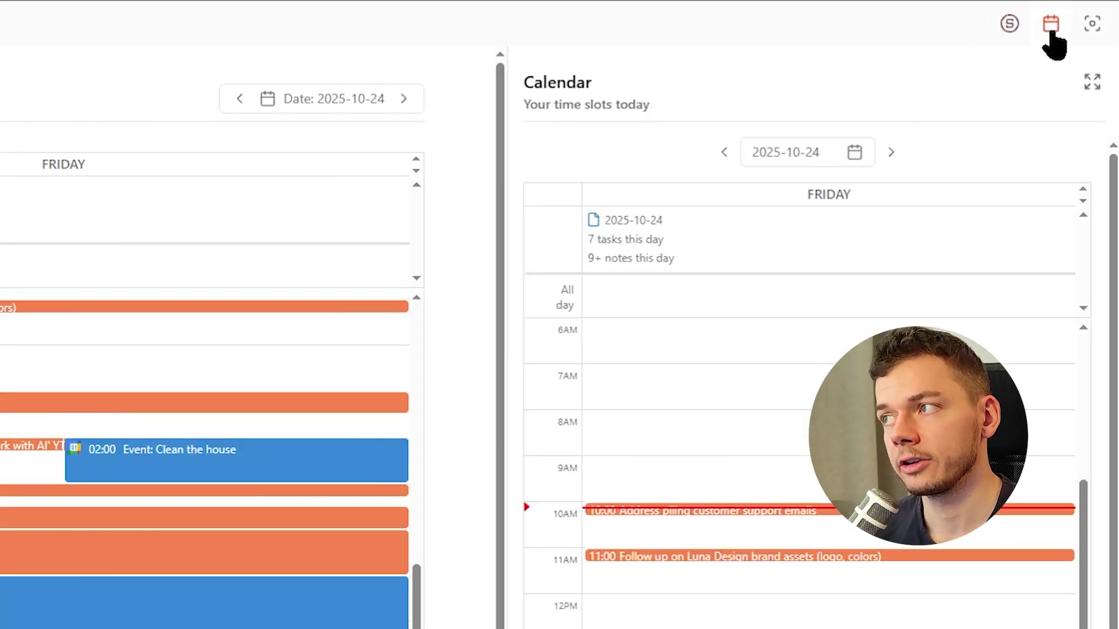
Add the Luna Design Co. background review and meeting agenda tasks to the Focus Box.
{"action": "left_click", "coordinate": [1096, 29]}
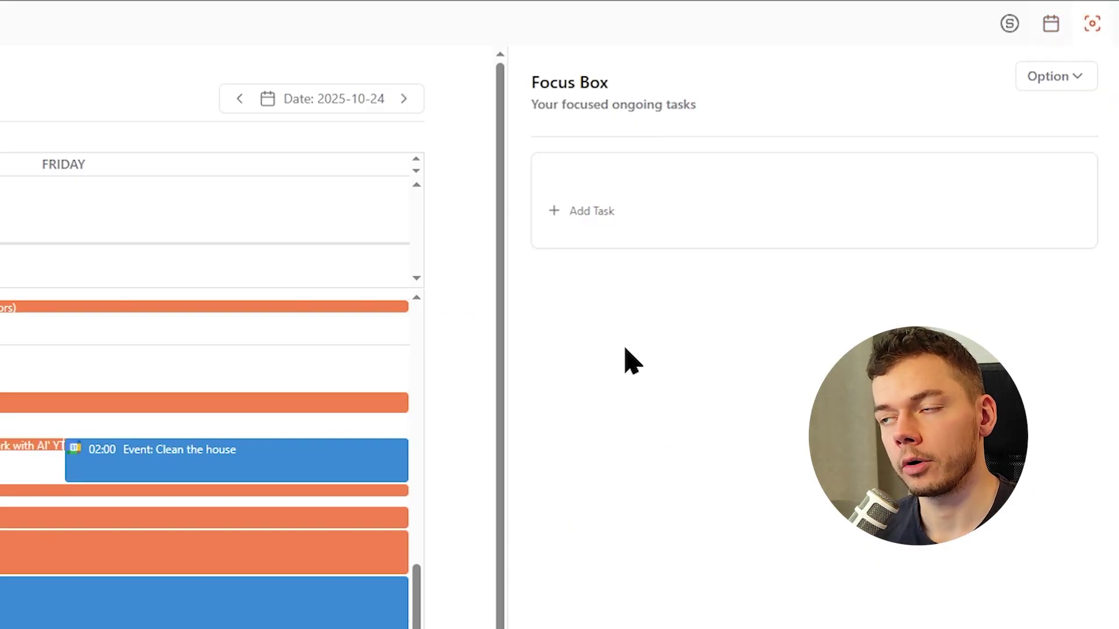
{"action": "left_click", "coordinate": [1049, 82]}
{"action": "left_click", "coordinate": [1028, 118]}
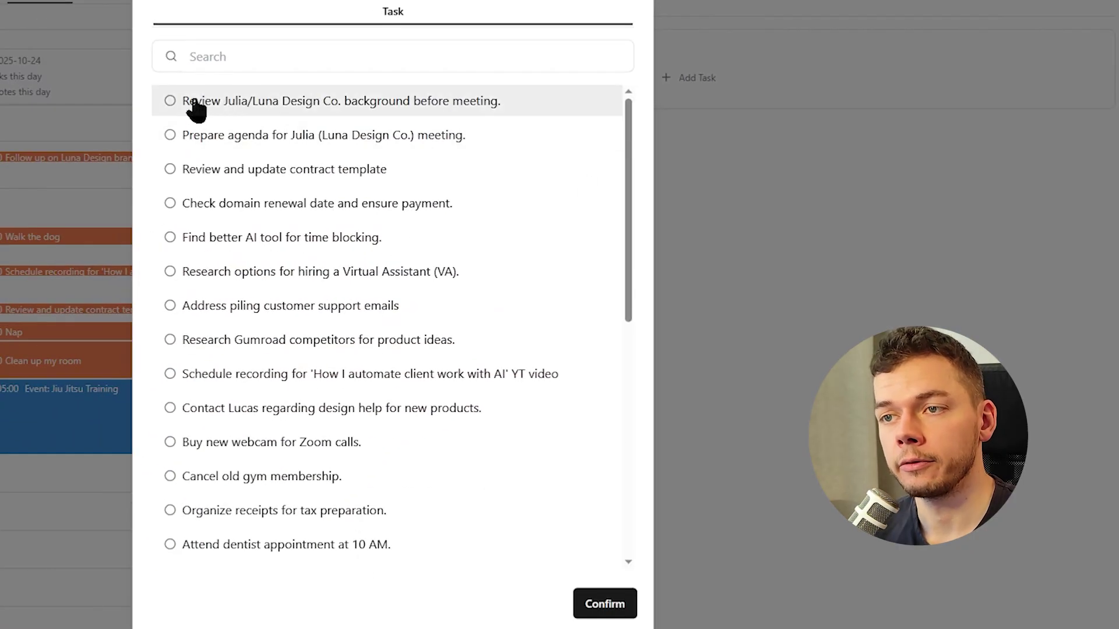
{"action": "left_click", "coordinate": [2, 239]}
{"action": "left_click", "coordinate": [7, 284]}
{"action": "left_click", "coordinate": [589, 606]}
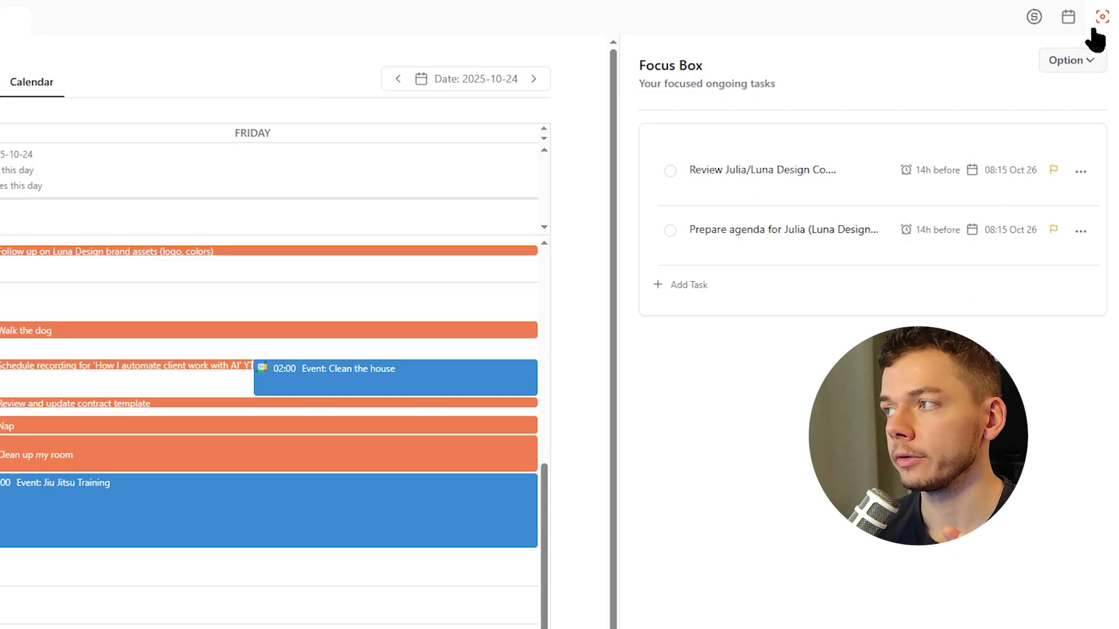
Open the Focus Box in the pop-up viewer, and keep it floating over the "luna design" Google results while browsing them.
{"action": "left_click", "coordinate": [1071, 60]}
{"action": "mouse_move", "coordinate": [1047, 171]}
{"action": "left_click", "coordinate": [939, 176]}
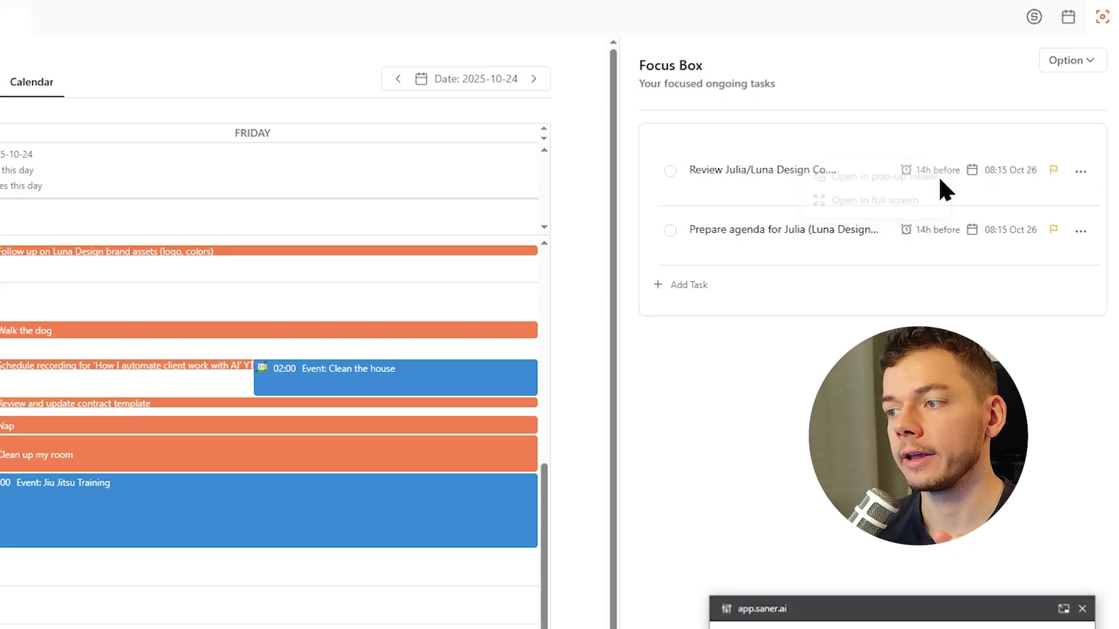
{"action": "left_click_drag", "start_coordinate": [918, 498], "coordinate": [837, 369]}
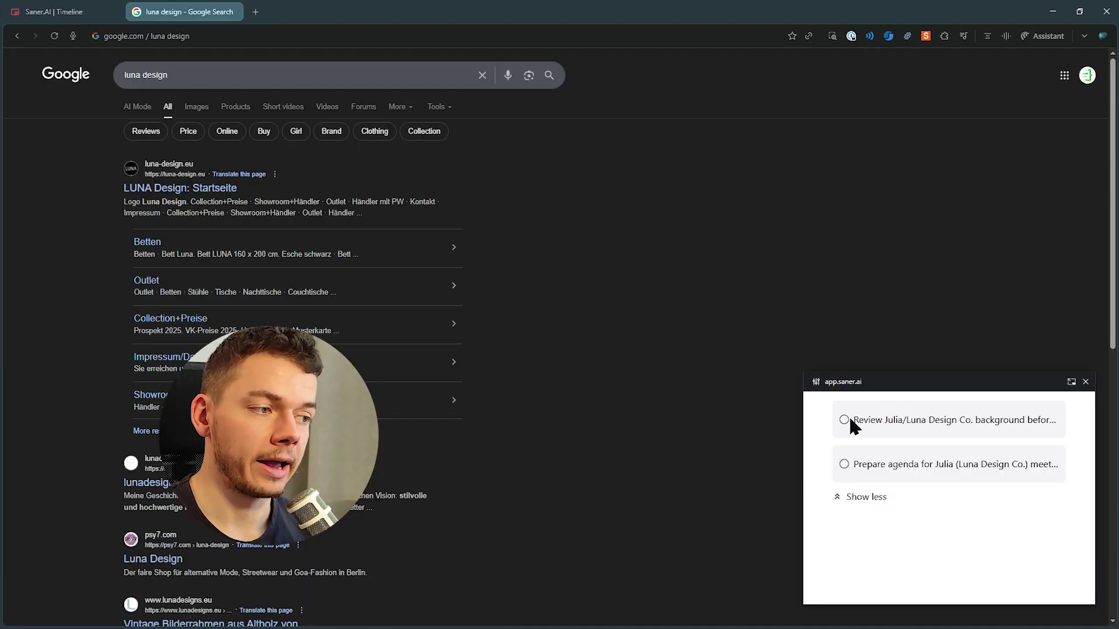
{"action": "scroll", "coordinate": [675, 432], "scroll_direction": "down", "scroll_amount": 3}
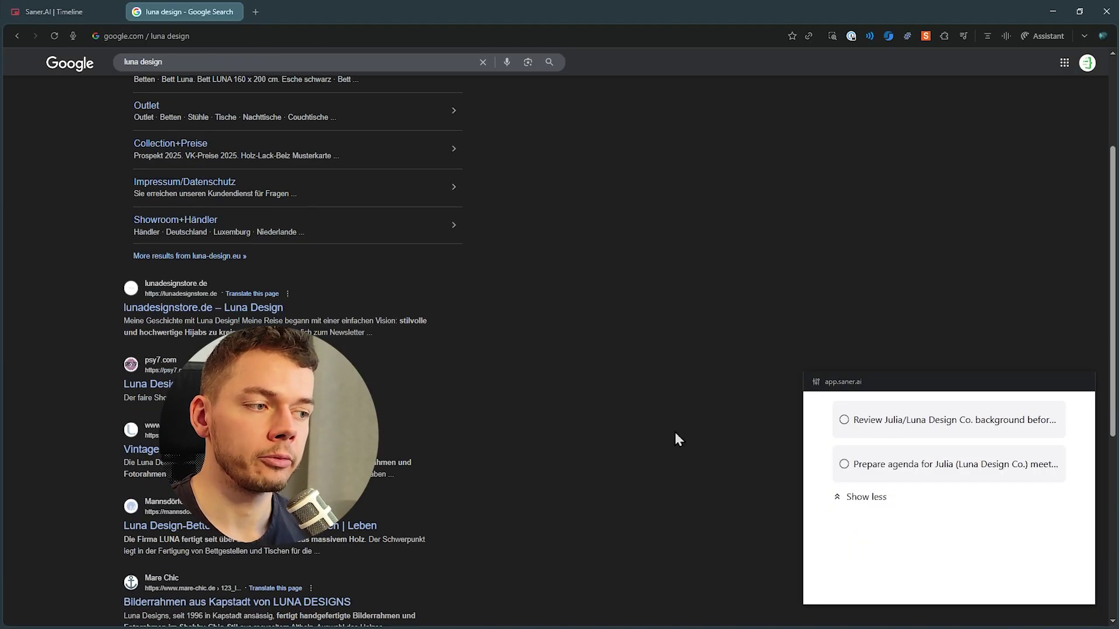
{"action": "scroll", "coordinate": [600, 431], "scroll_direction": "up", "scroll_amount": 3}
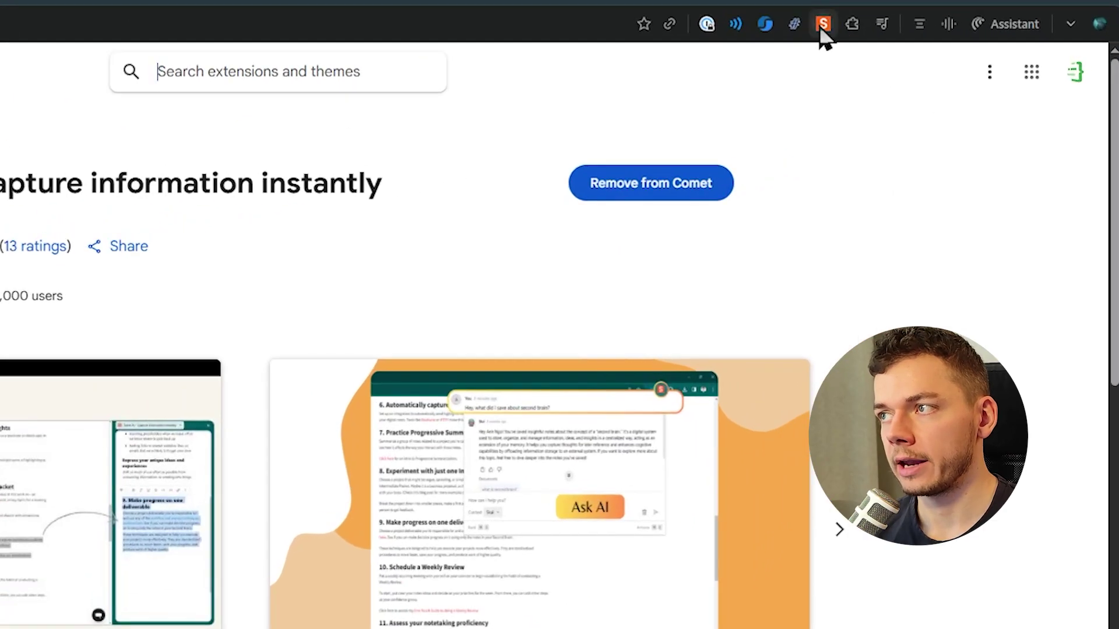
Open the Saner.AI browser extension with a new note beside the "How I Teach Myself Coding" article.
{"action": "left_click", "coordinate": [925, 36]}
{"action": "scroll", "coordinate": [214, 188], "scroll_direction": "down", "scroll_amount": 5}
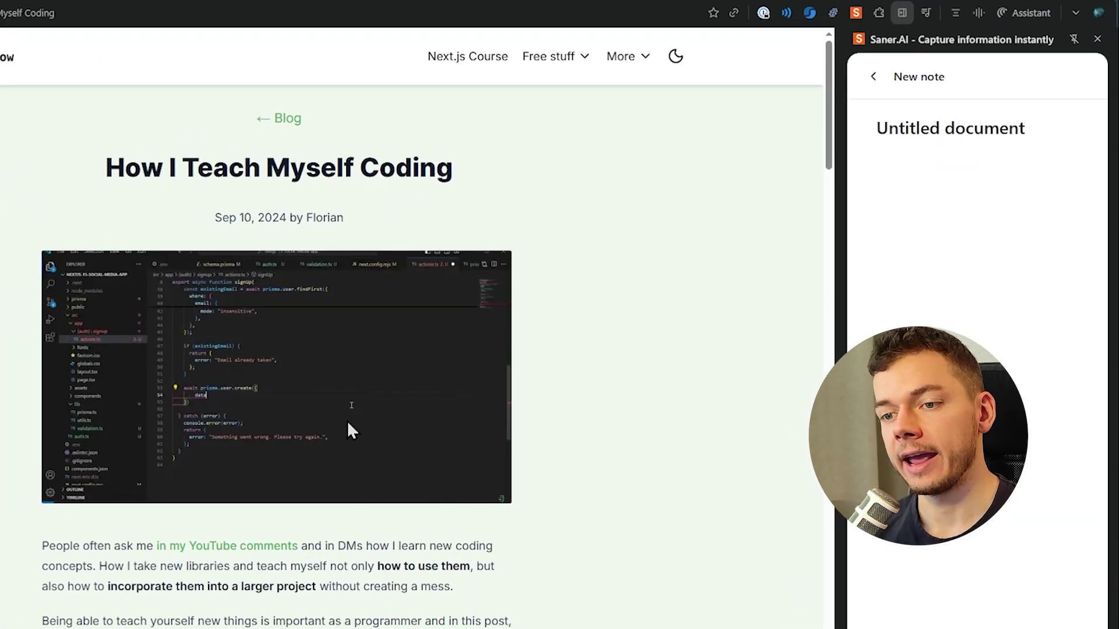
{"action": "scroll", "coordinate": [347, 428], "scroll_direction": "down", "scroll_amount": 3}
{"action": "scroll", "coordinate": [239, 424], "scroll_direction": "up", "scroll_amount": 3}
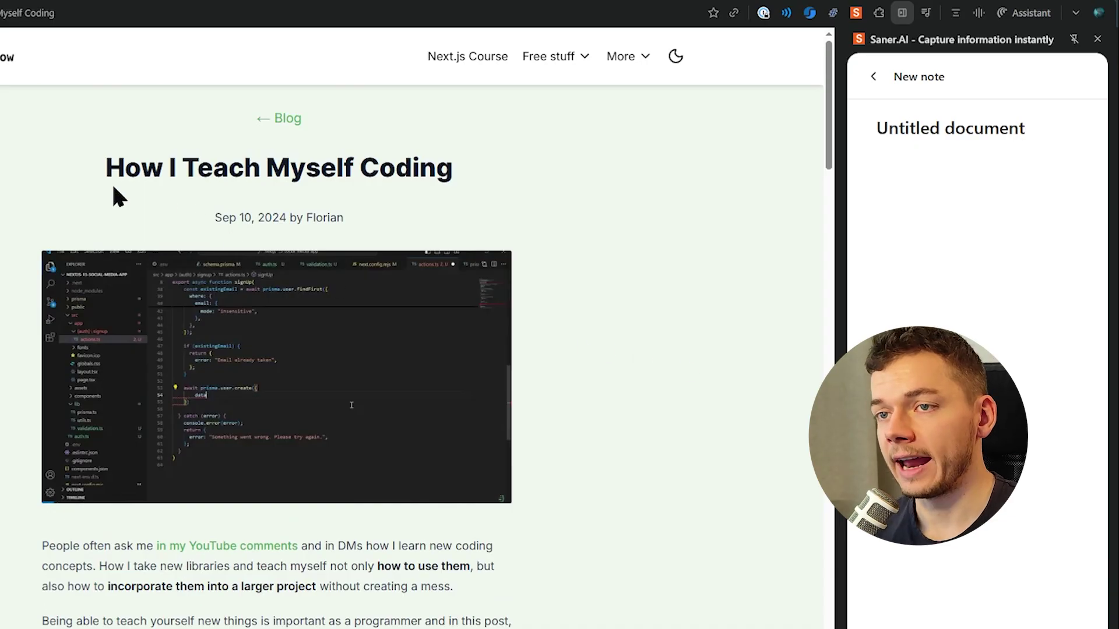
Select the whole article from its title to the closing signature, and insert the selection into the current Saner.AI note.
{"action": "left_click_drag", "start_coordinate": [110, 185], "coordinate": [317, 245]}
{"action": "scroll", "coordinate": [309, 262], "scroll_direction": "down", "scroll_amount": 15}
{"action": "scroll", "coordinate": [296, 274], "scroll_direction": "down", "scroll_amount": 20}
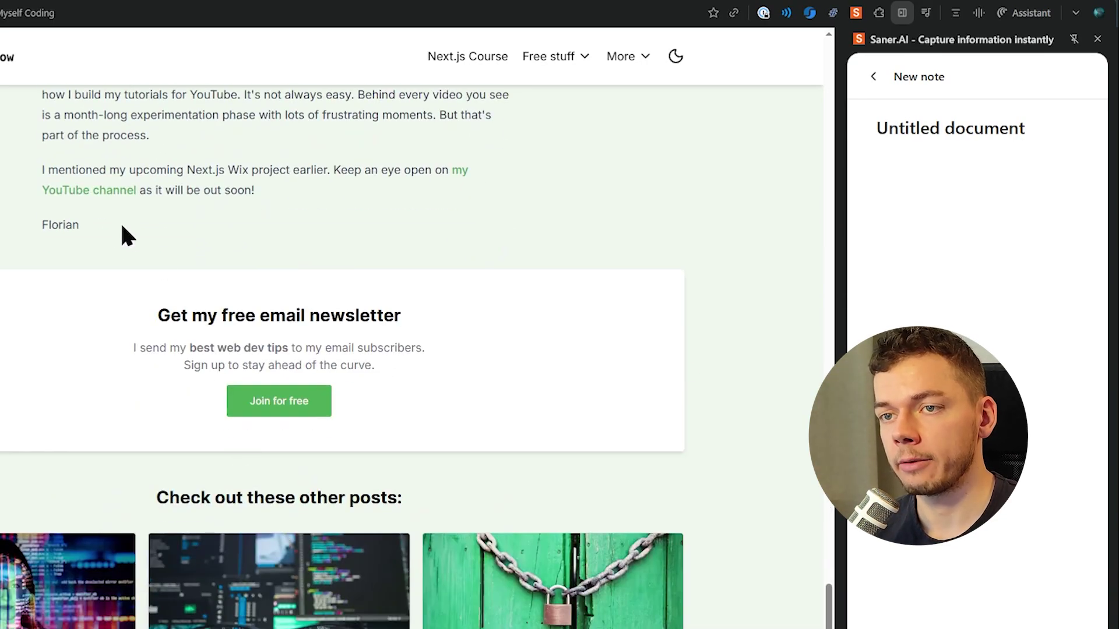
{"action": "left_click", "coordinate": [123, 233], "text": "shift"}
{"action": "right_click", "coordinate": [191, 201]}
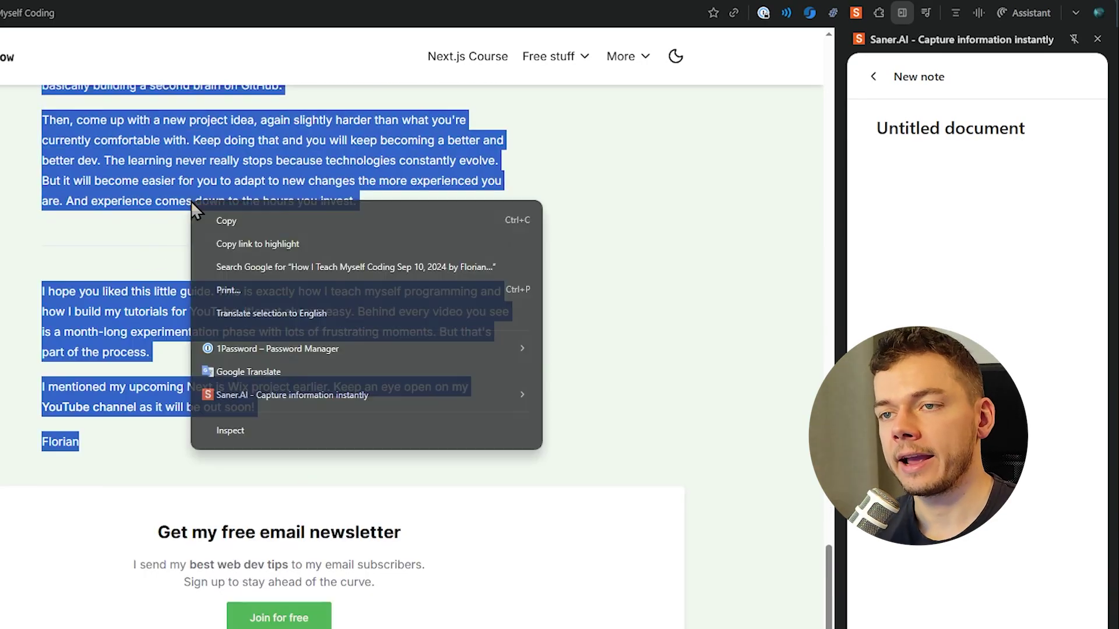
{"action": "mouse_move", "coordinate": [283, 393]}
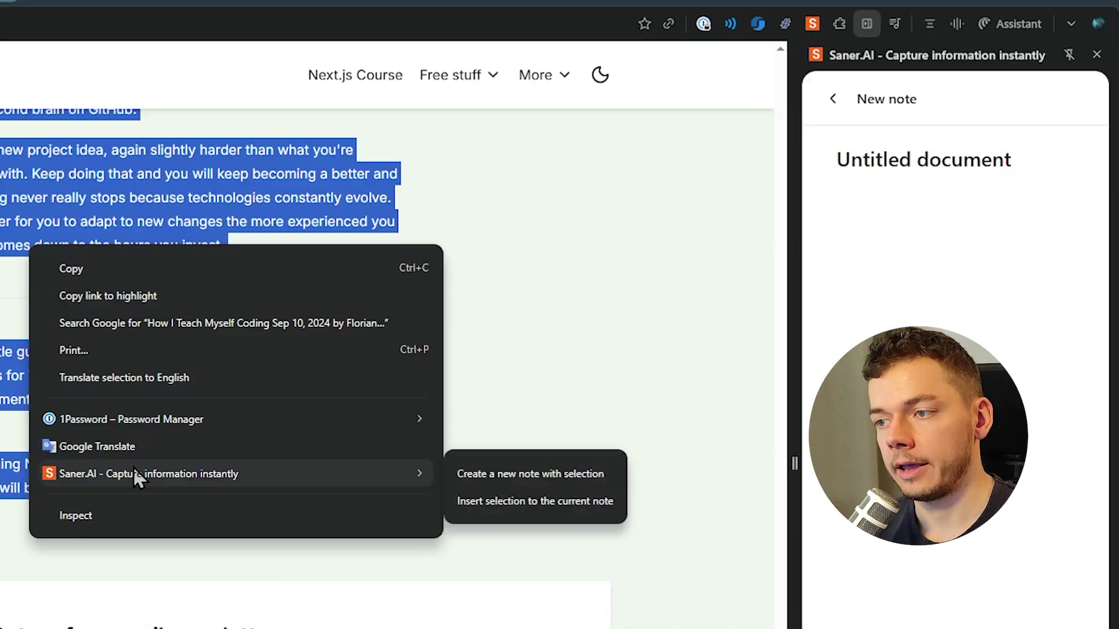
{"action": "left_click", "coordinate": [524, 501]}
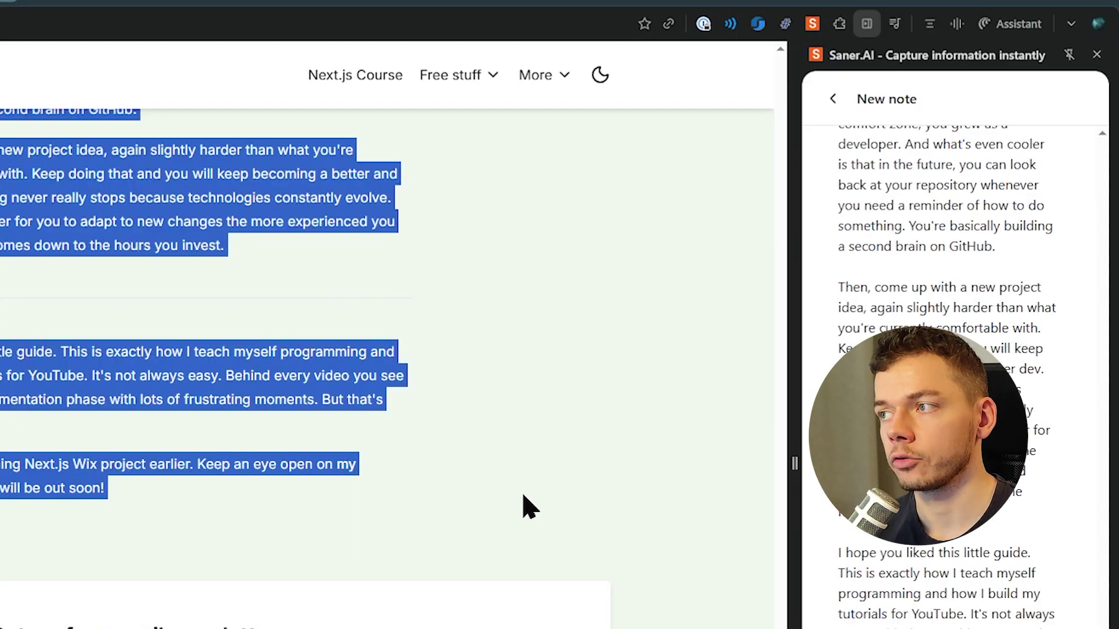
Rename the untitled note as "How I Teach Myself Coding".
{"action": "scroll", "coordinate": [949, 304], "scroll_direction": "up", "scroll_amount": 10}
{"action": "scroll", "coordinate": [949, 304], "scroll_direction": "up", "scroll_amount": 5}
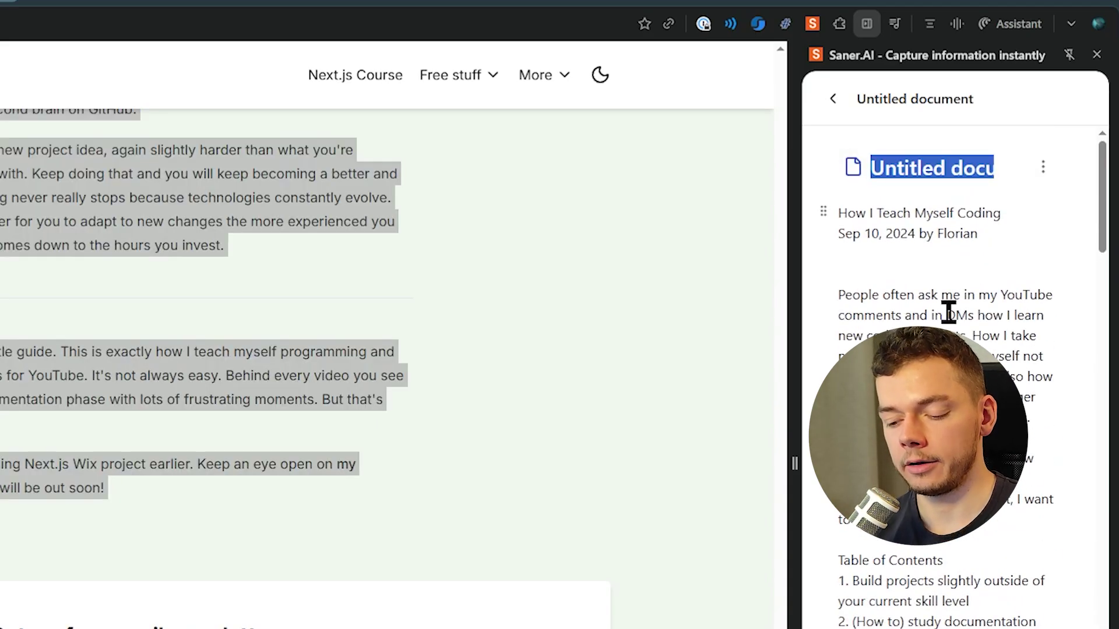
{"action": "left_click", "coordinate": [1012, 170]}
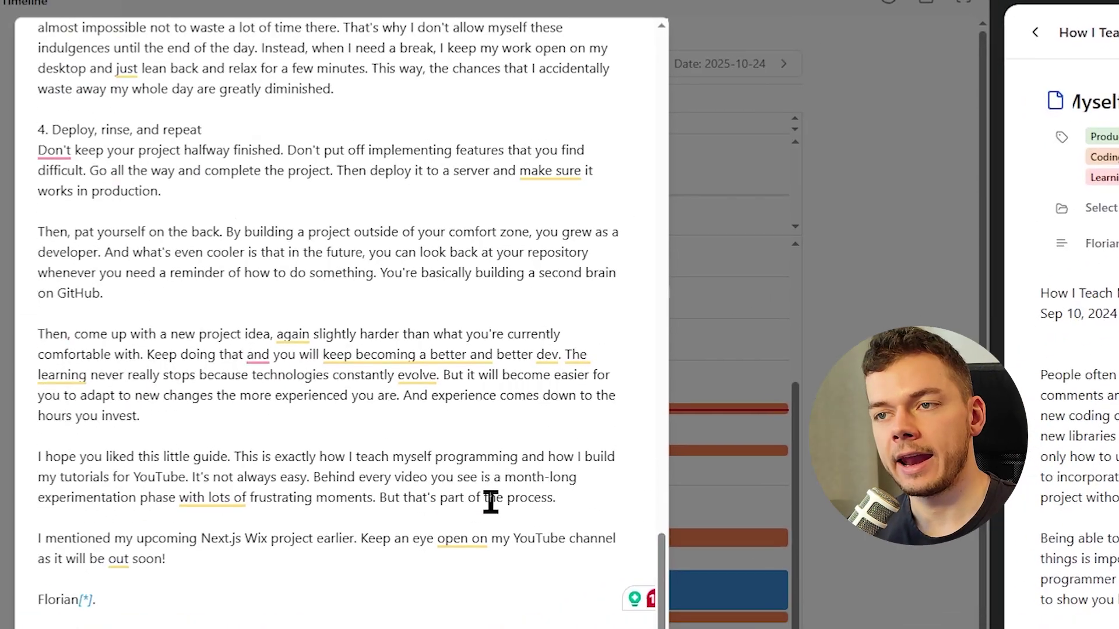
Review the captured coding article note in Saner.AI, including its tags and summary.
{"action": "scroll", "coordinate": [282, 527], "scroll_direction": "up", "scroll_amount": 20}
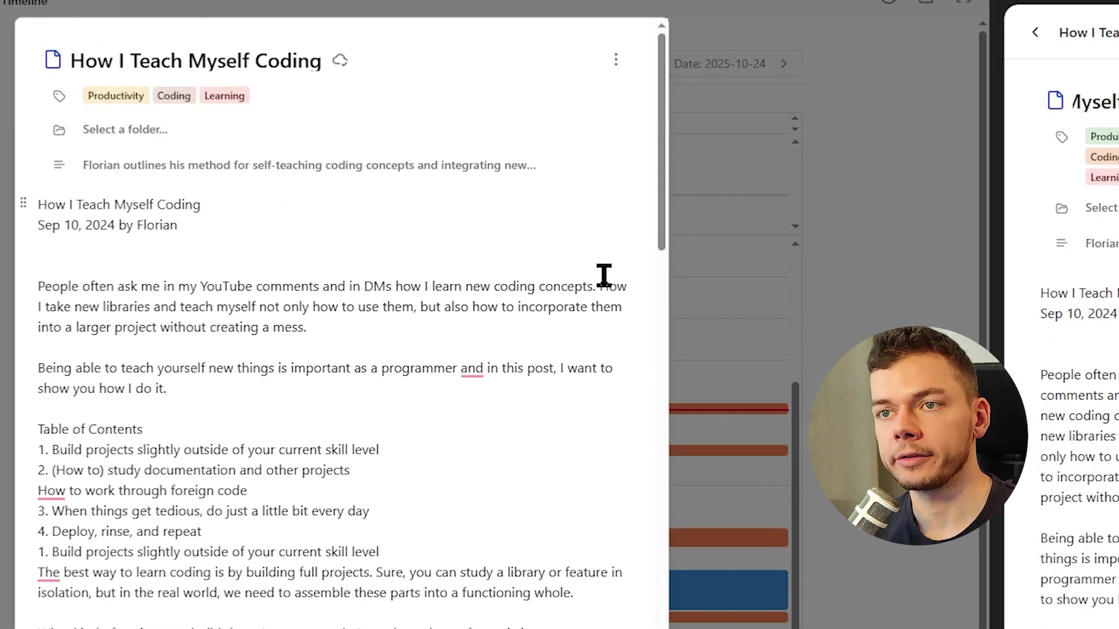
{"action": "left_click", "coordinate": [303, 175]}
{"action": "left_click", "coordinate": [661, 542]}
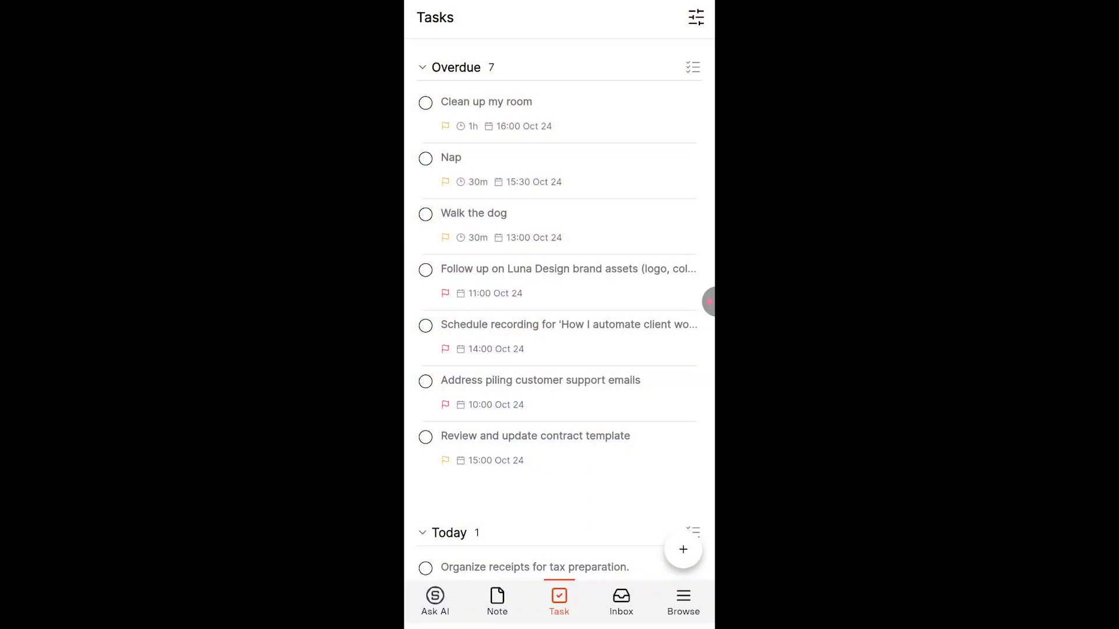
View the inbox in the Saner.AI mobile app, and start a new Ask AI chat.
{"action": "left_click", "coordinate": [621, 600]}
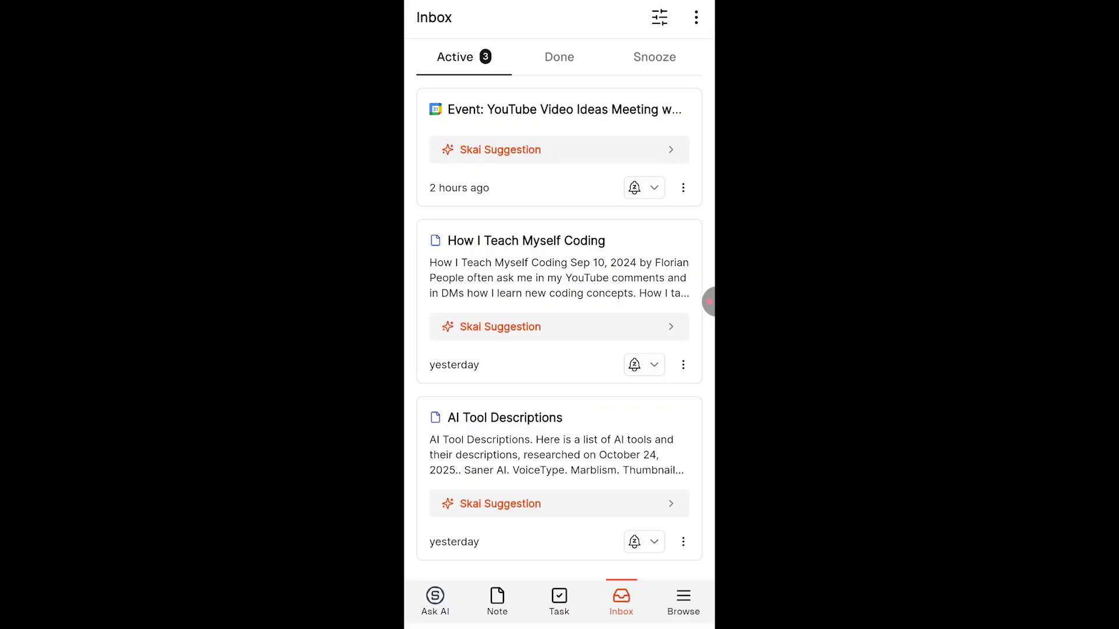
{"action": "left_click", "coordinate": [435, 600]}
{"action": "left_click", "coordinate": [687, 552]}
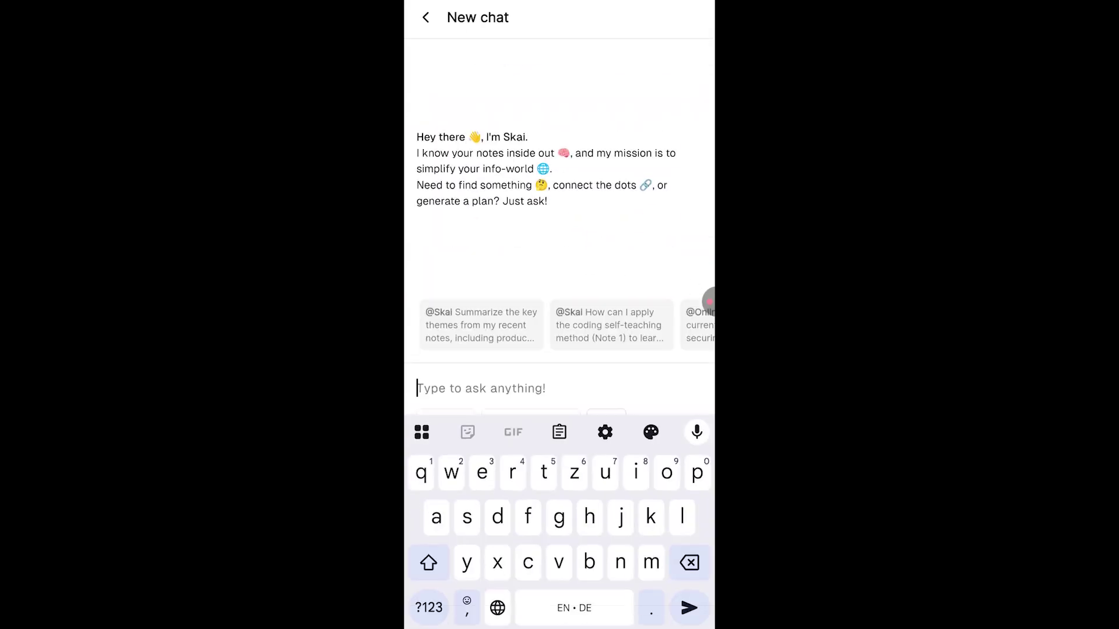
{"action": "left_click", "coordinate": [481, 274]}
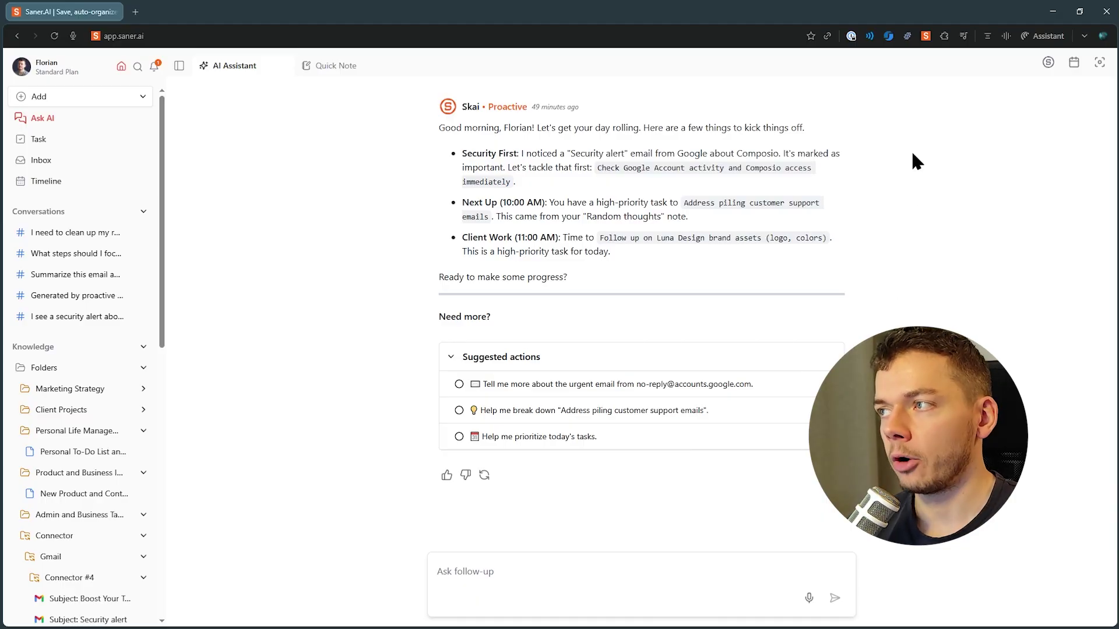
Open the assistant side panel in Saner.AI, and switch to Notion to open an AI chat on the Marketing brainstorm page.
{"action": "left_click", "coordinate": [1048, 63]}
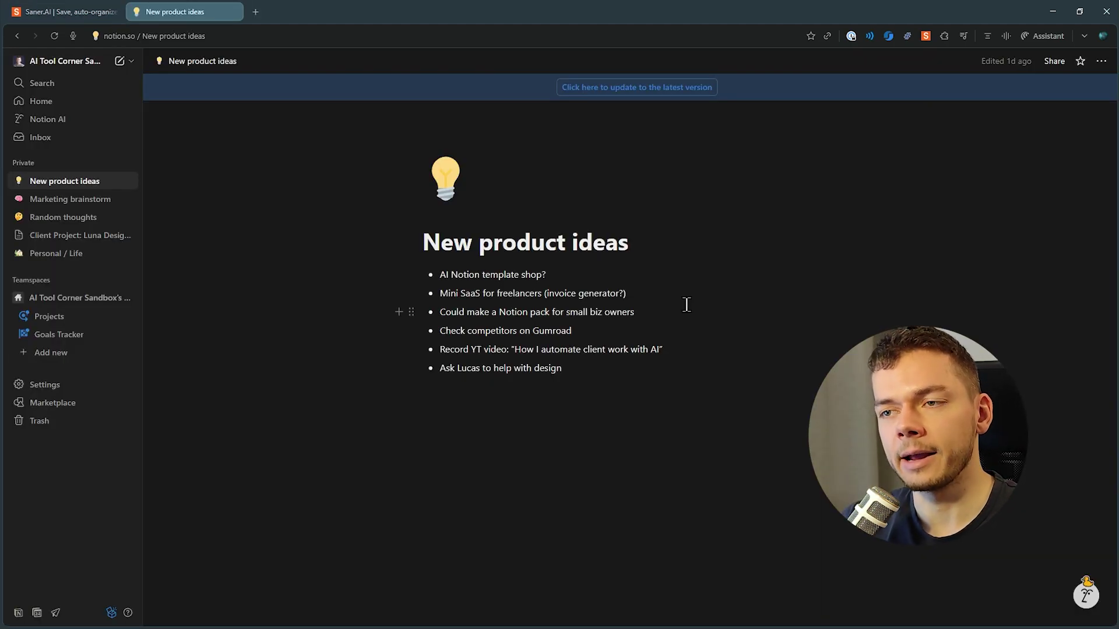
{"action": "left_click", "coordinate": [51, 198]}
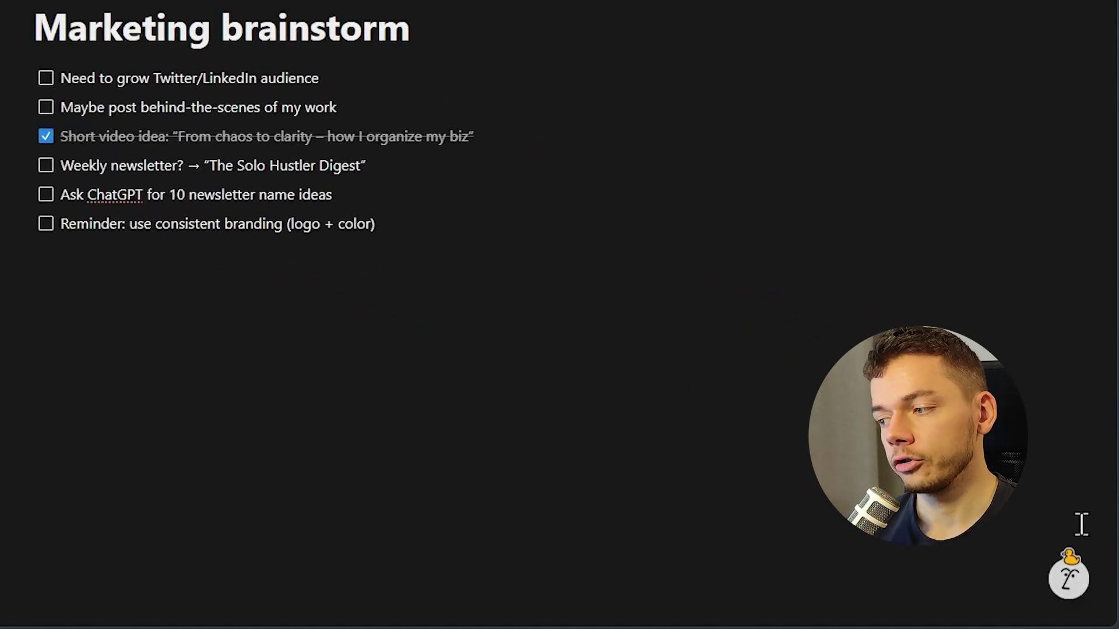
{"action": "left_click", "coordinate": [1087, 589]}
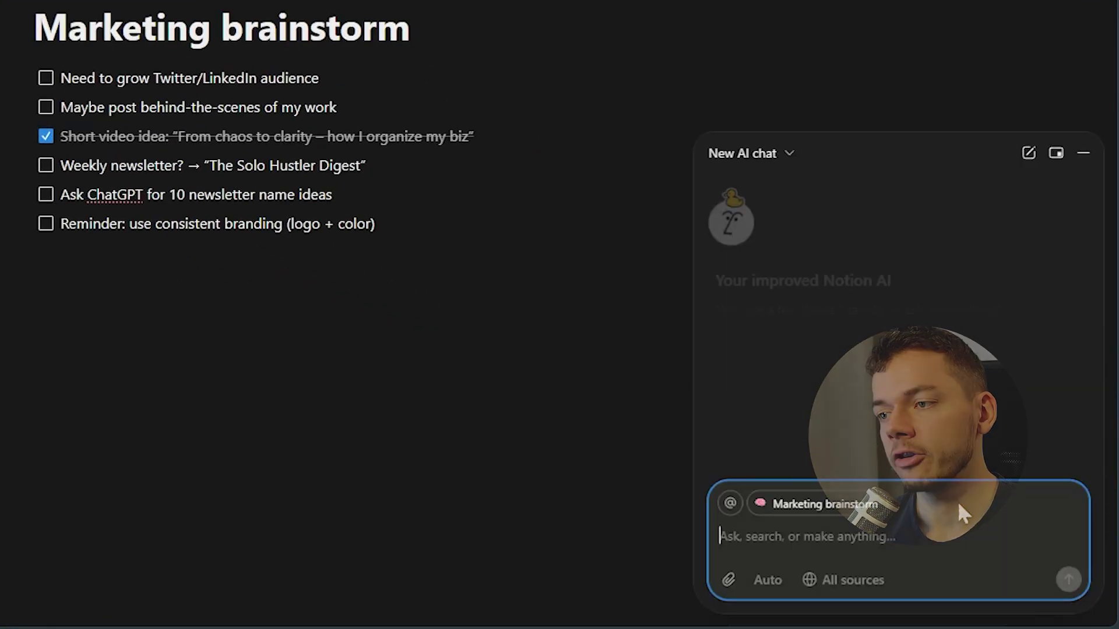